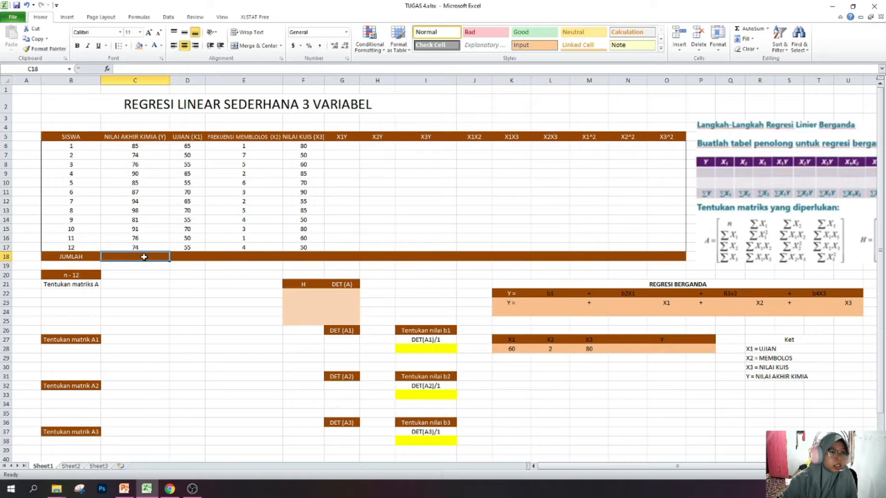
# Total the NILAI AKHIR KIMIA (Y) column in C18 with a SUM of C6:C17.
pyautogui.write('=')
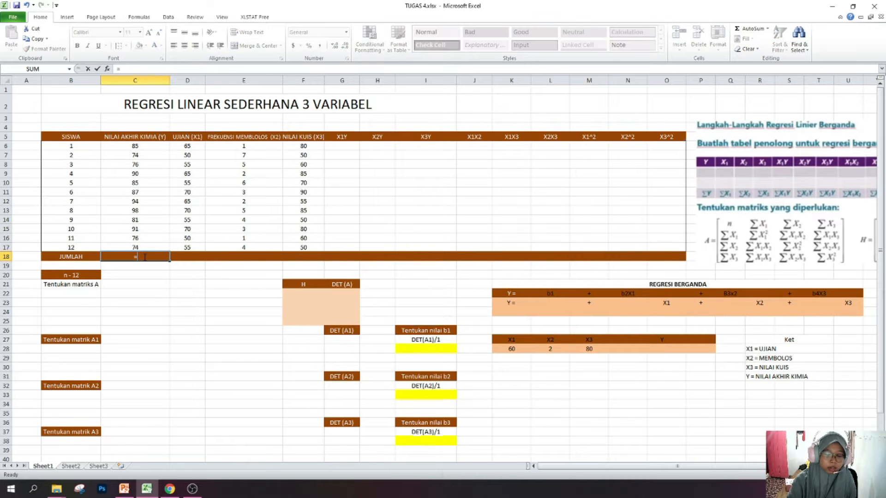
pyautogui.write('sum(')
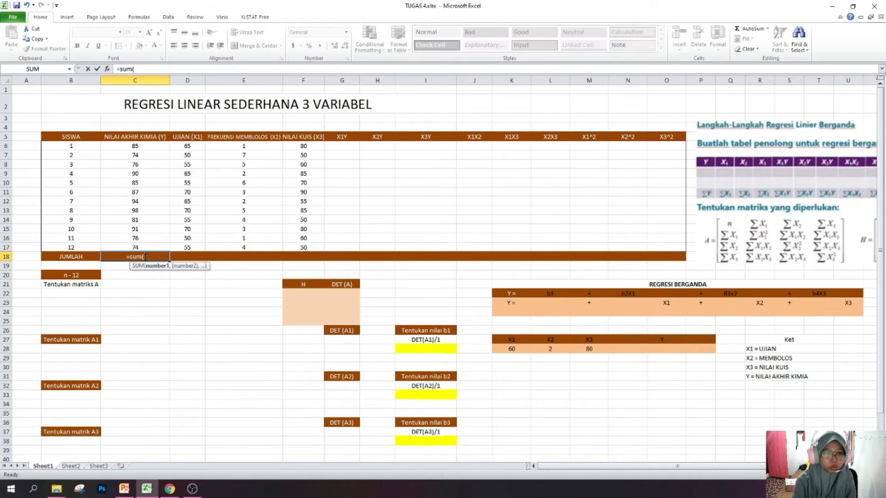
pyautogui.moveTo(164, 146); pyautogui.dragTo(155, 248)
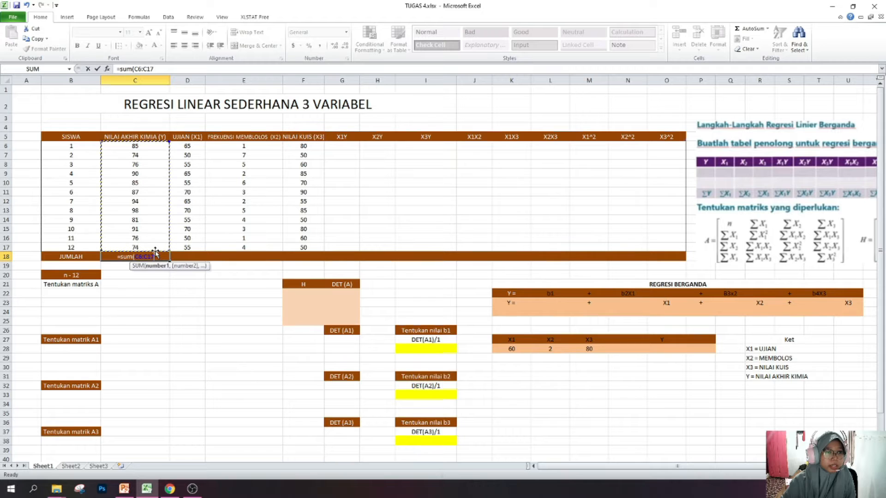
pyautogui.press('Return')
# Total the UJIAN (X1) column in D18 with a SUM of D6:D17.
pyautogui.click(200, 257)
pyautogui.write('=')
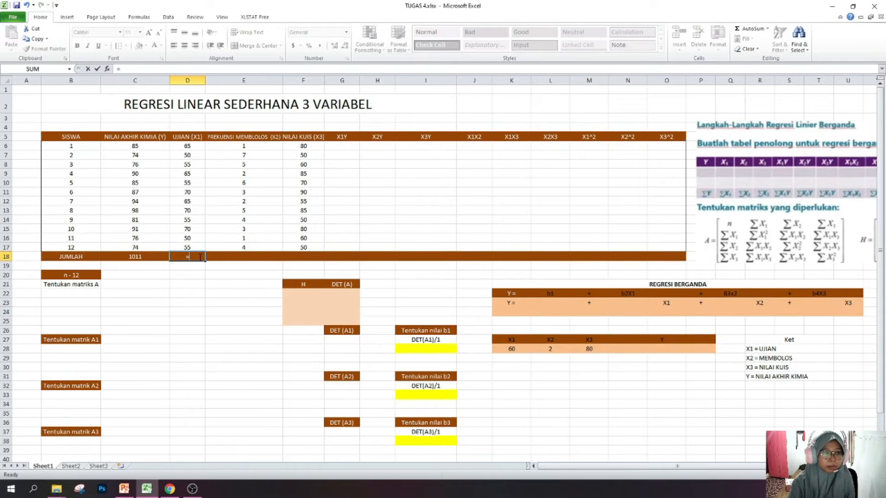
pyautogui.write('sum(')
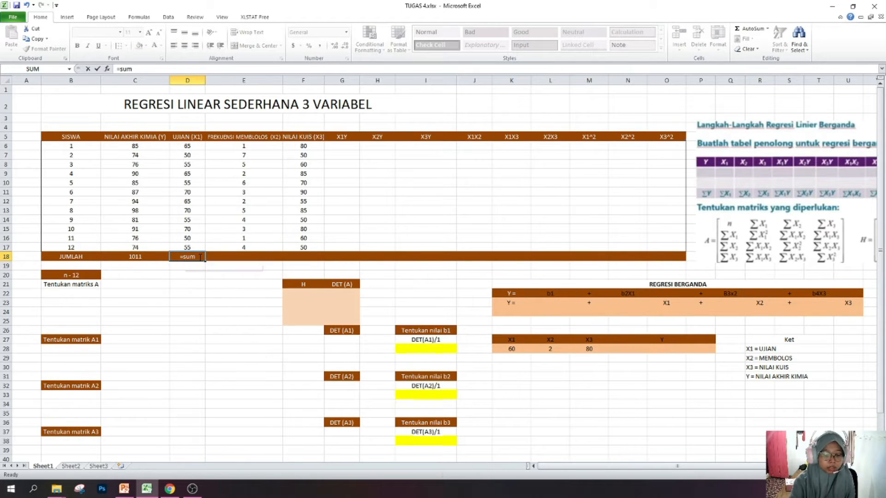
pyautogui.moveTo(204, 145); pyautogui.dragTo(204, 245)
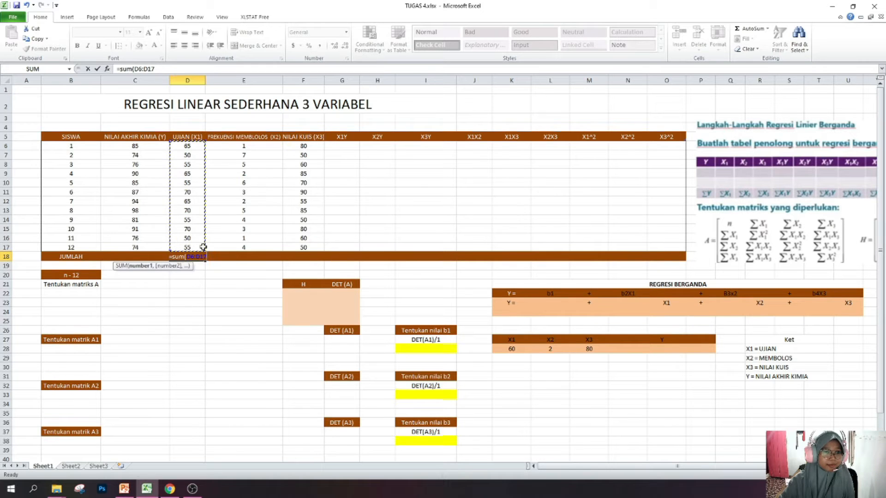
pyautogui.press('Return')
# Total the FREKUENSI MEMBLOLOS (X2) column in E18 with a SUM of E6:E17.
pyautogui.click(217, 259)
pyautogui.write('=')
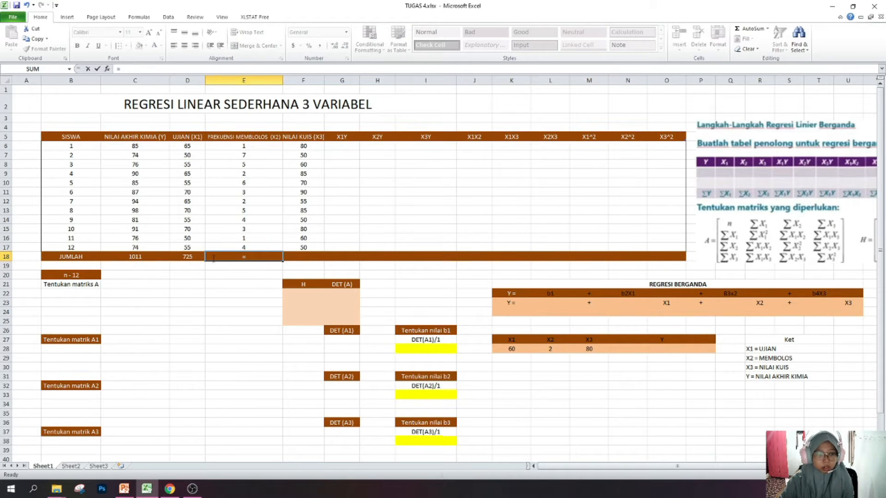
pyautogui.write('sum')
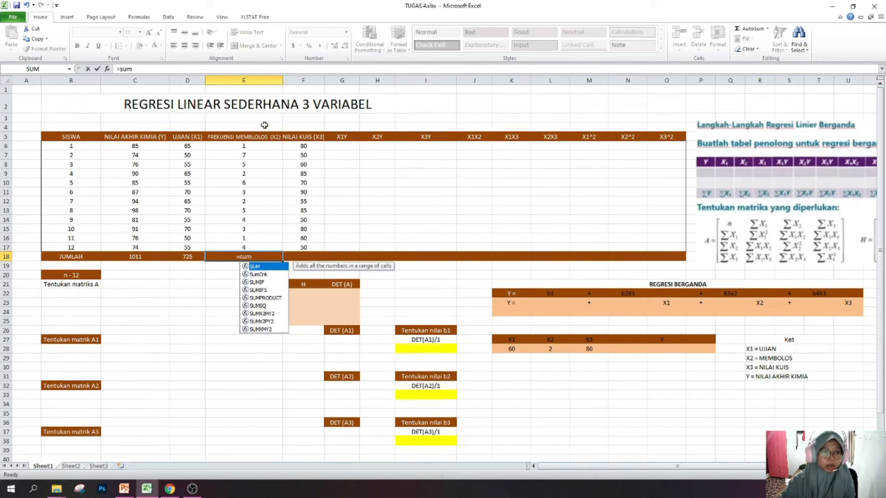
pyautogui.write('(')
pyautogui.moveTo(262, 149); pyautogui.dragTo(267, 247)
pyautogui.press('Return')
# Total the NILAI KUIS (X3) column in F18 with a SUM of F6:F17.
pyautogui.click(317, 257)
pyautogui.write('=sum')
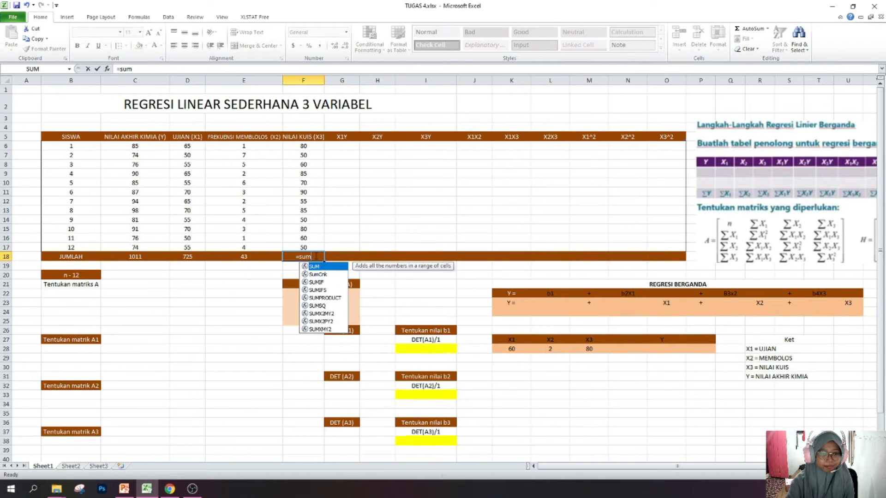
pyautogui.write('(')
pyautogui.moveTo(318, 150); pyautogui.dragTo(323, 242)
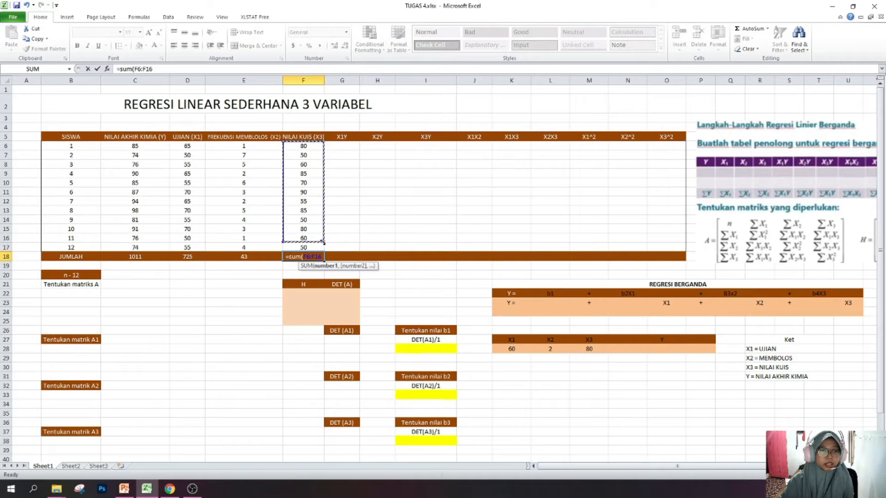
pyautogui.click(322, 244)
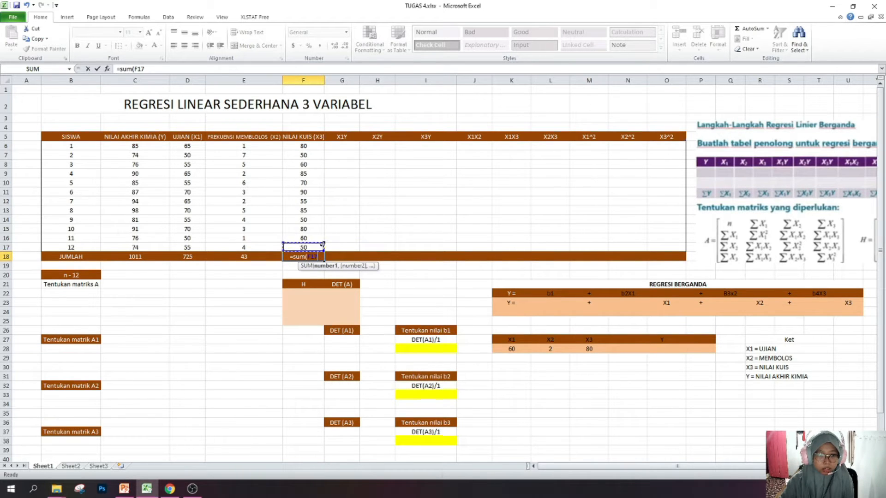
pyautogui.click(317, 148)
pyautogui.moveTo(317, 149); pyautogui.dragTo(318, 244)
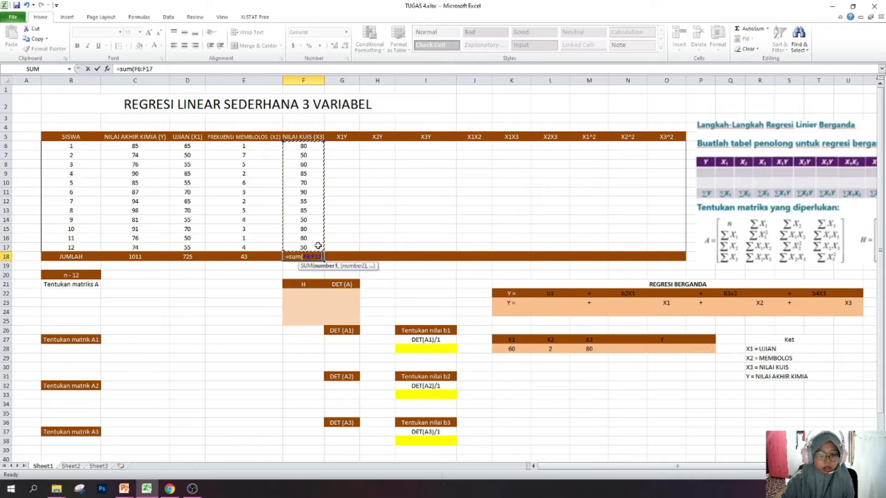
pyautogui.press('Return')
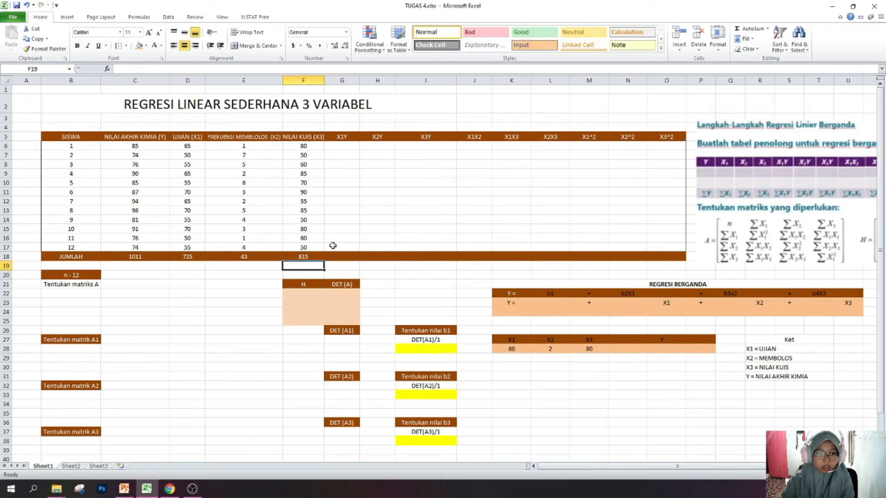
# Enter the X1Y product for the first student in G6 as =D6*C6.
pyautogui.click(340, 146)
pyautogui.write('=')
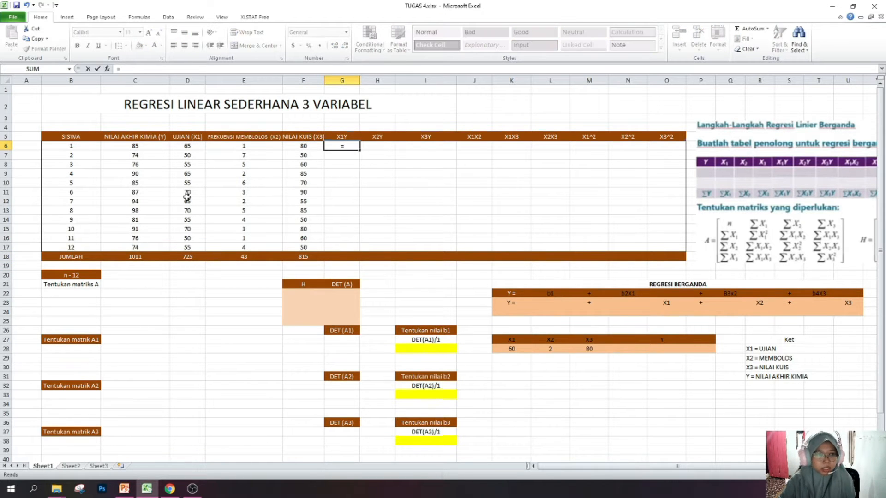
pyautogui.click(197, 149)
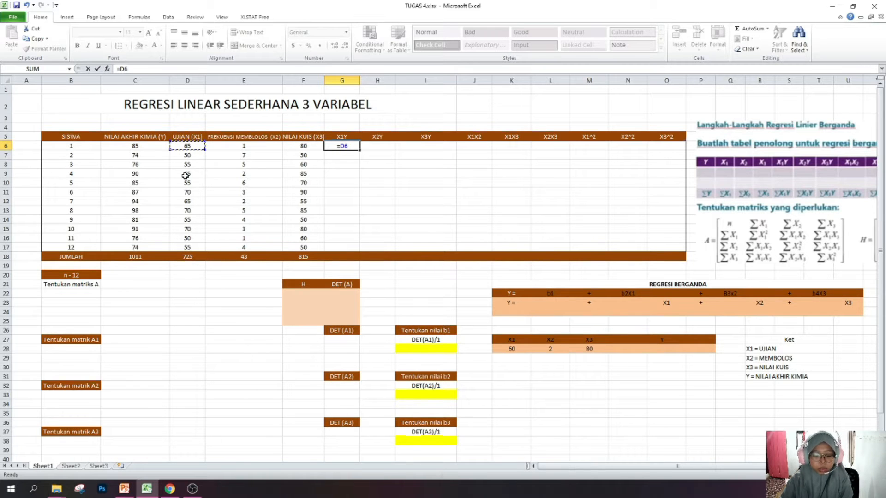
pyautogui.write('*')
pyautogui.click(141, 146)
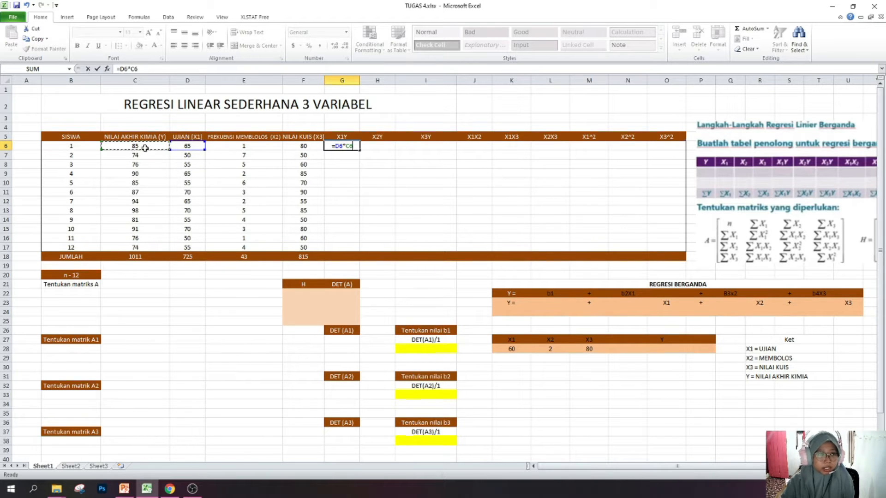
pyautogui.press('Return')
# Enter the X2Y product for the first student in H6 as =E6*C6.
pyautogui.click(367, 147)
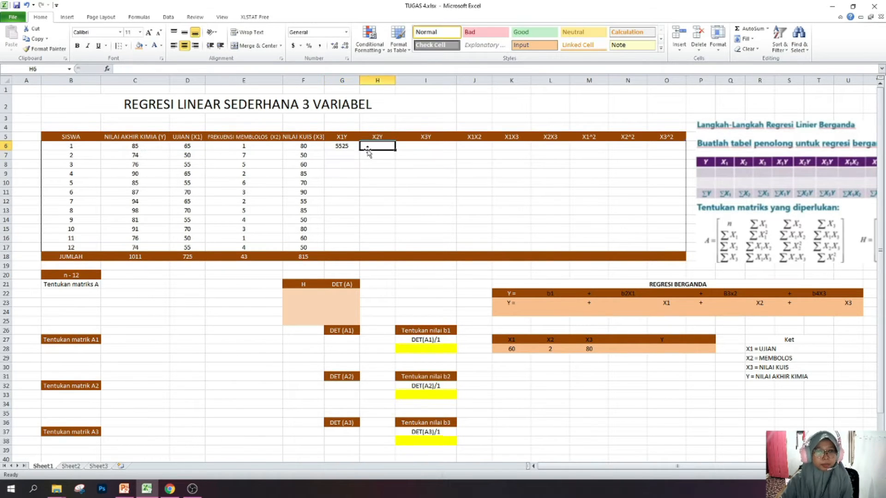
pyautogui.write('=')
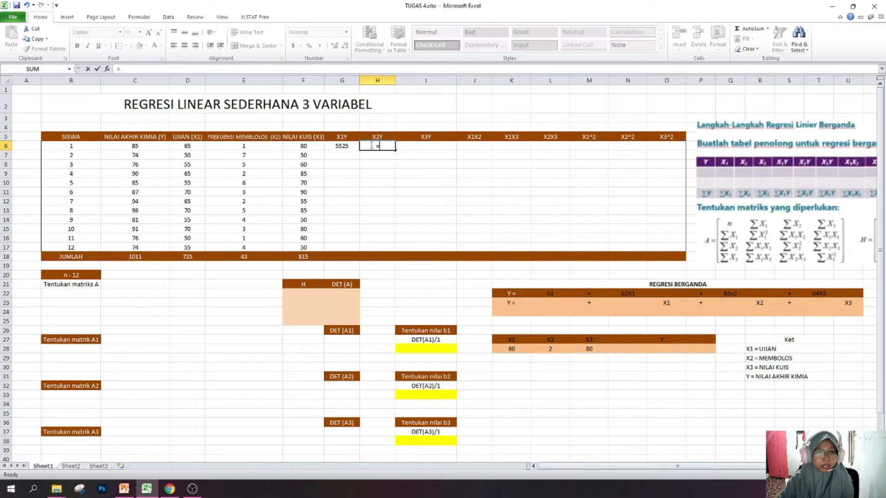
pyautogui.click(235, 145)
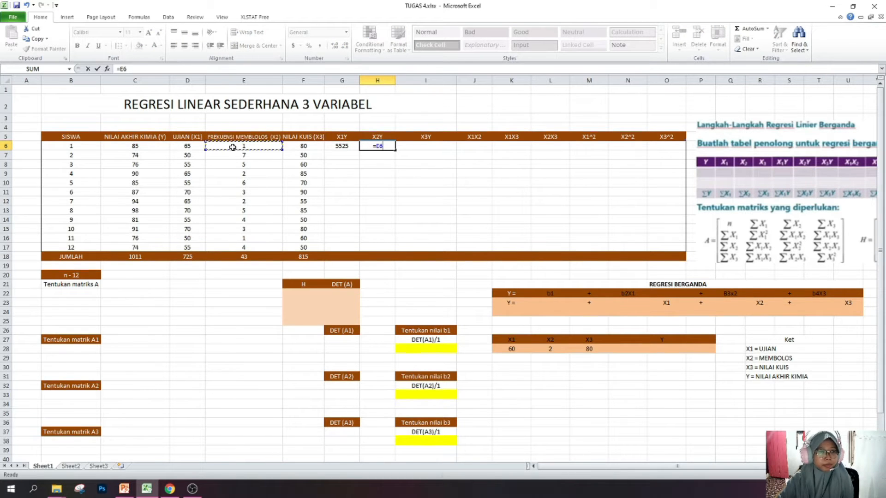
pyautogui.write('*')
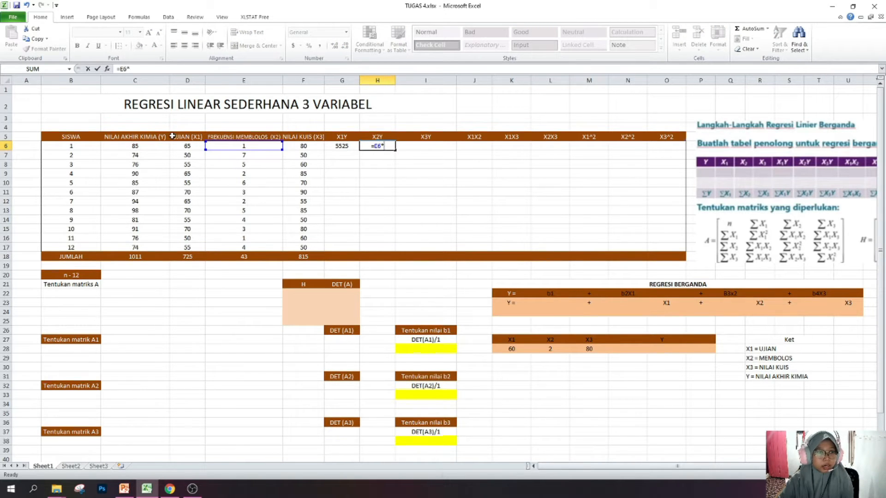
pyautogui.click(153, 146)
pyautogui.press('Return')
# Enter the X3Y product for the first student in I6 as =F6*C6.
pyautogui.click(418, 146)
pyautogui.write('=')
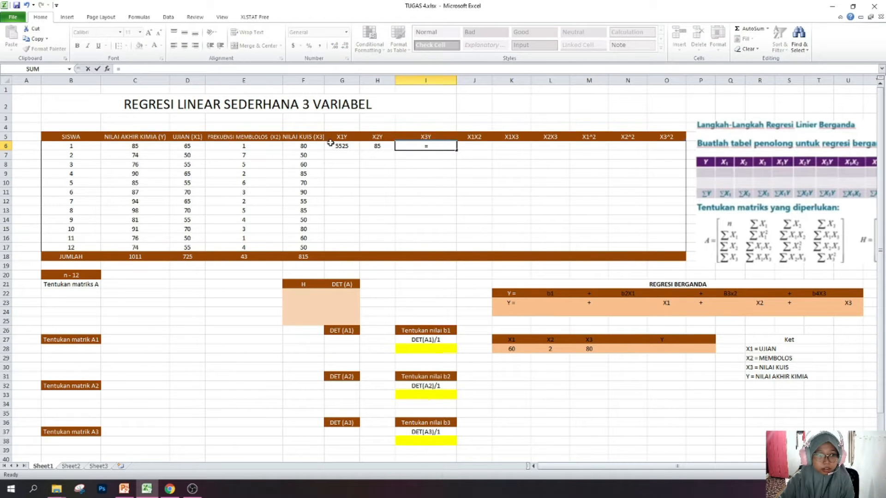
pyautogui.click(303, 145)
pyautogui.write('*')
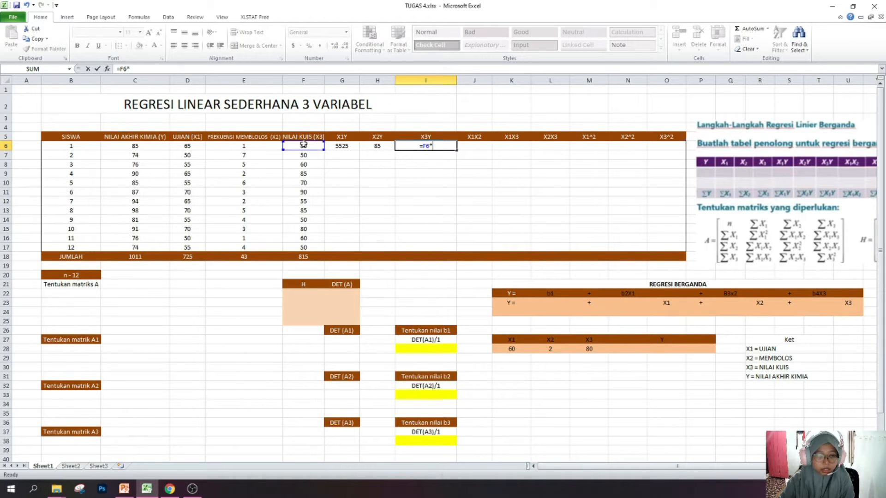
pyautogui.click(160, 144)
pyautogui.press('Return')
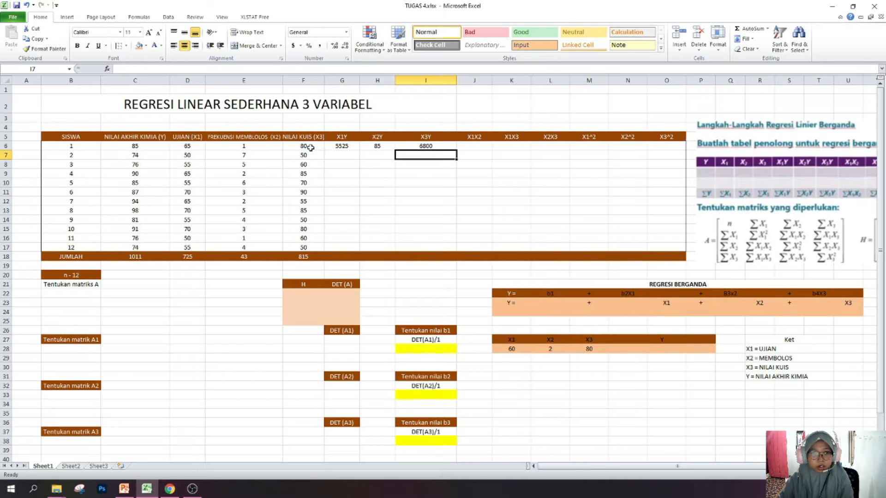
# Enter the X1X2 product for the first student in J6 as =D6*E6.
pyautogui.click(475, 146)
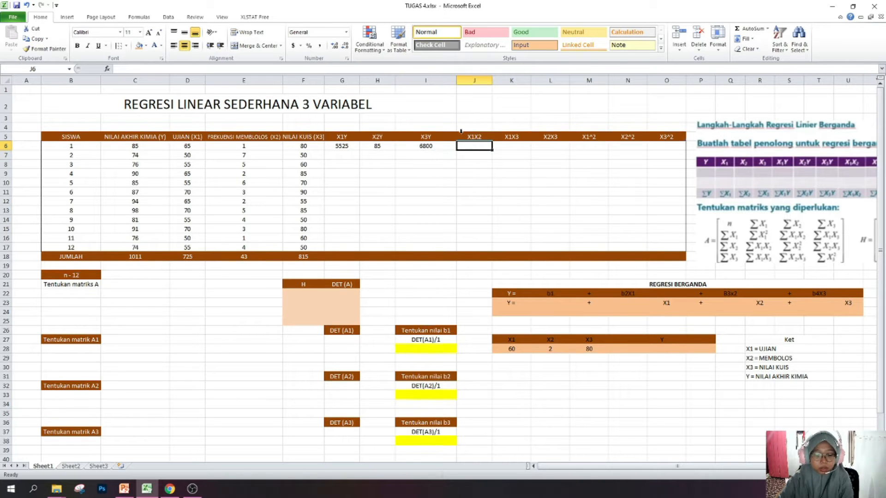
pyautogui.write('=')
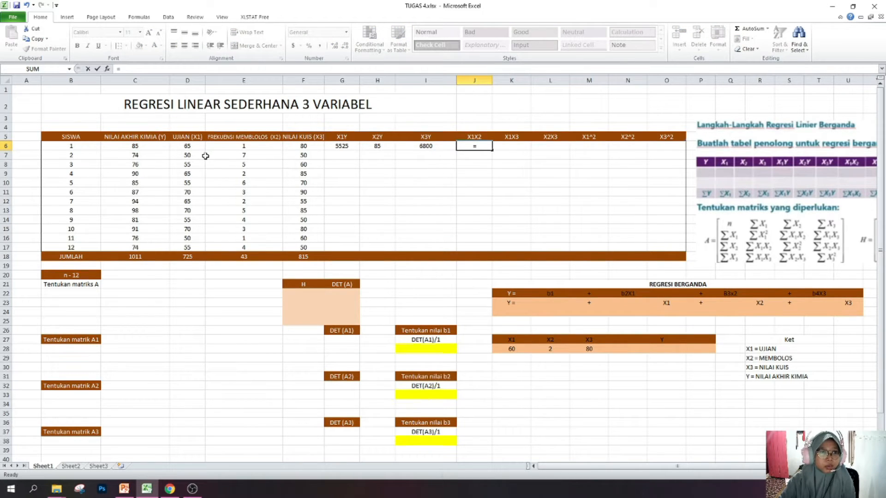
pyautogui.click(197, 146)
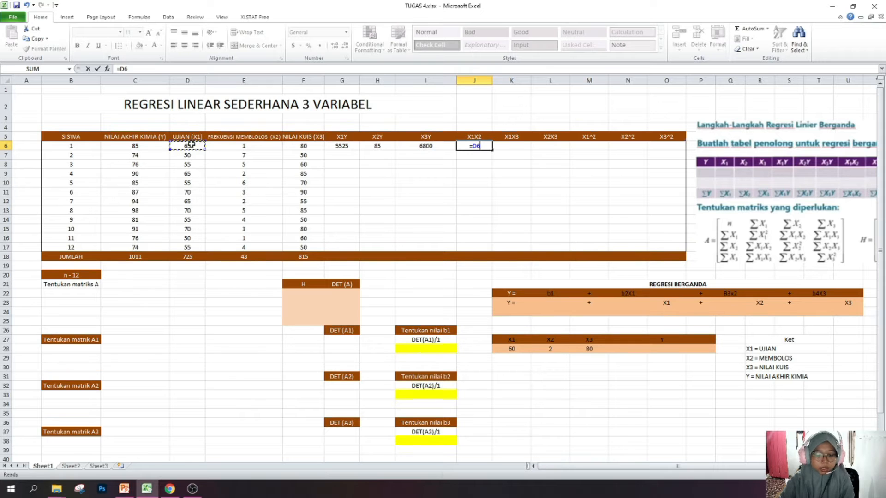
pyautogui.write('*')
pyautogui.click(238, 145)
pyautogui.press('Return')
# Enter the X1X3 product for the first student in K6 as =D6*F6.
pyautogui.click(515, 146)
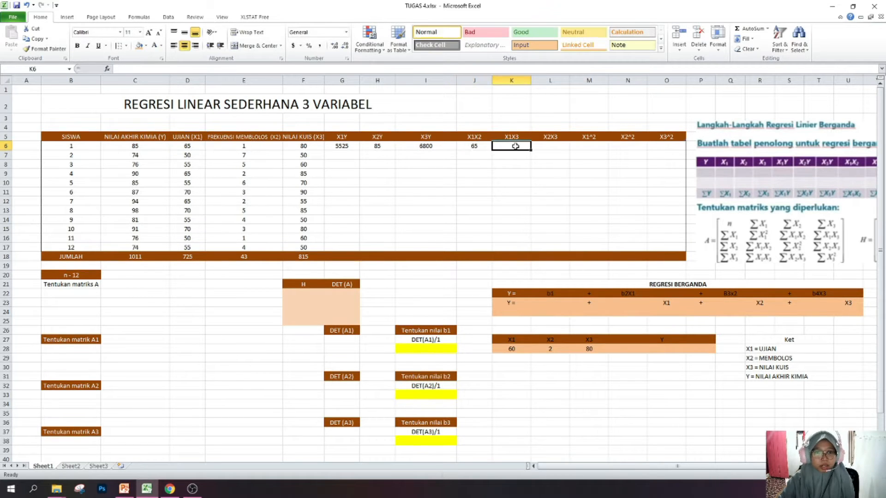
pyautogui.write('=')
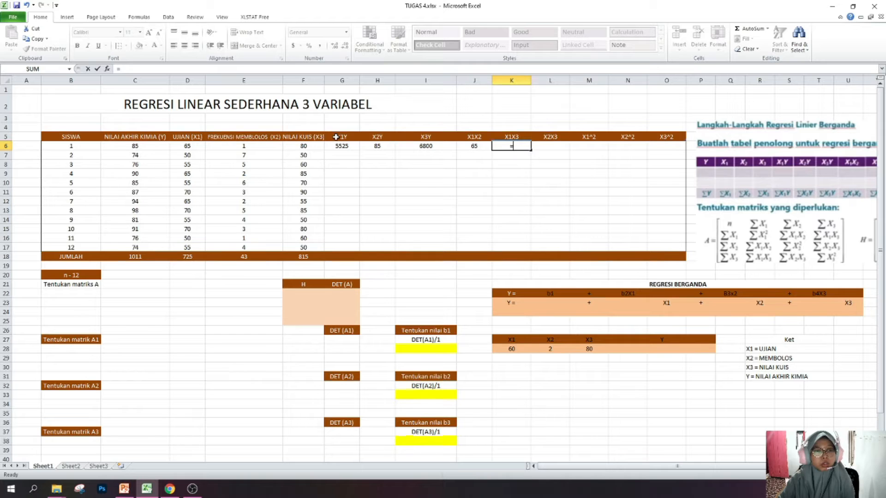
pyautogui.click(189, 145)
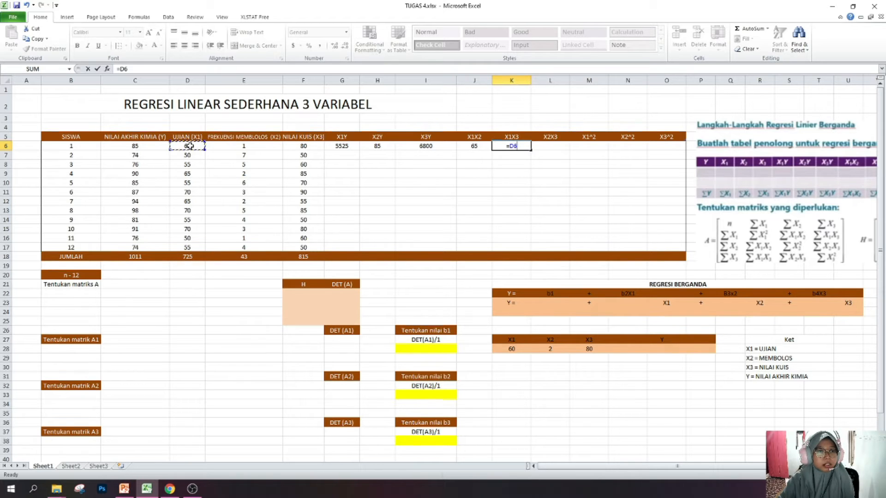
pyautogui.write('*')
pyautogui.click(313, 145)
pyautogui.press('Return')
# Enter the X2X3 product for the first student in L6 as =E6*F6.
pyautogui.click(535, 145)
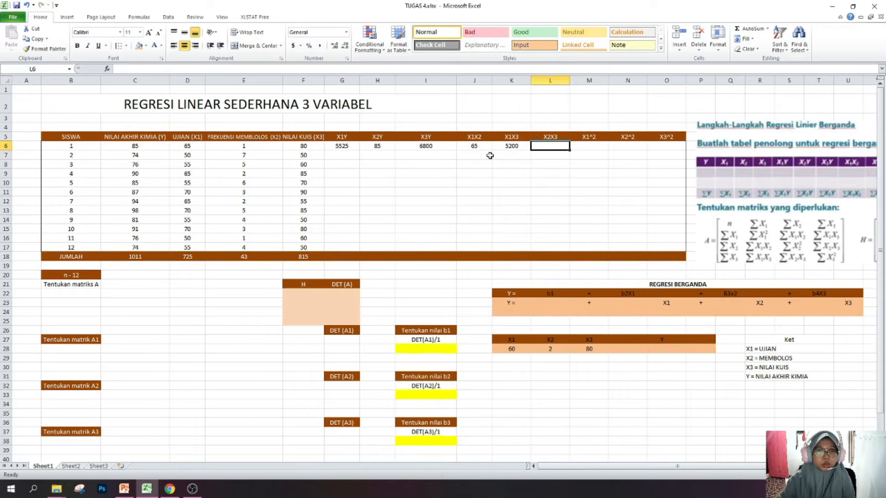
pyautogui.write('=')
pyautogui.click(253, 147)
pyautogui.write('*')
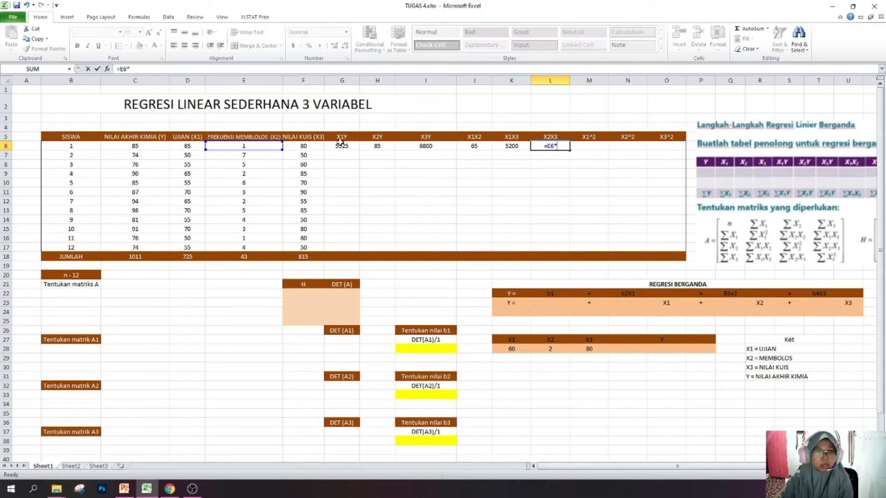
pyautogui.click(299, 146)
pyautogui.press('Return')
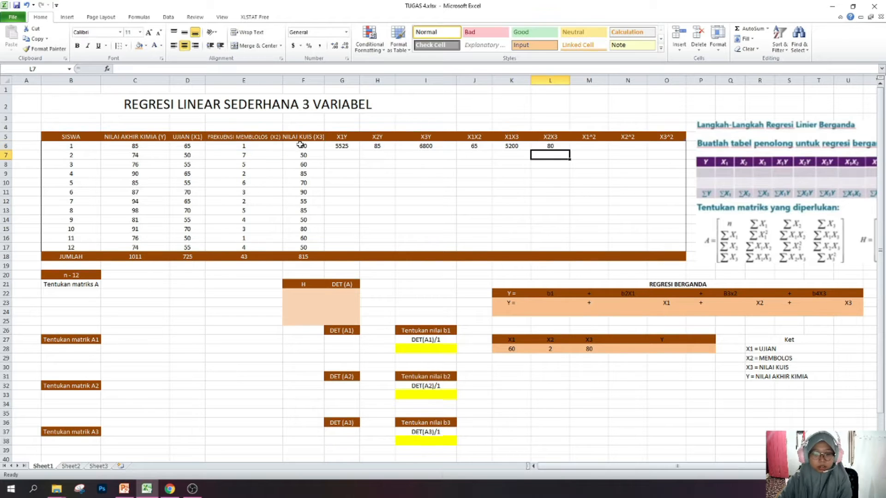
# Enter the squared X1 value for the first student in M6 as =D6^2.
pyautogui.click(575, 148)
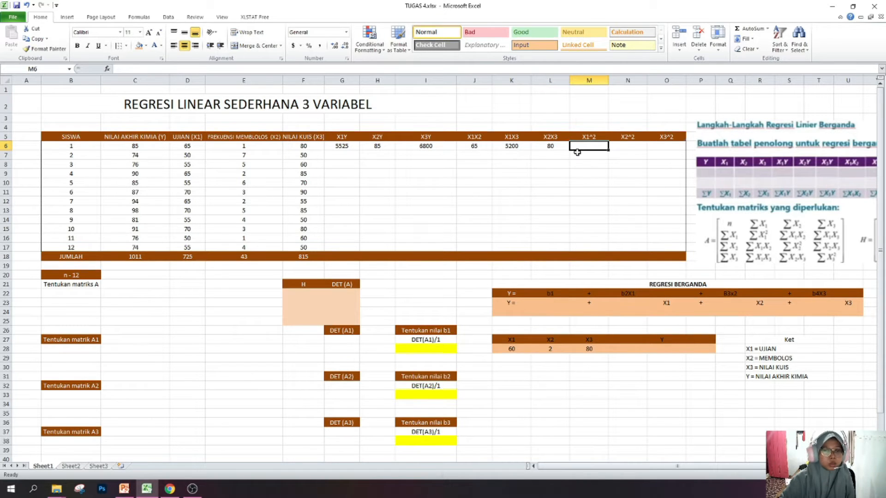
pyautogui.write('=')
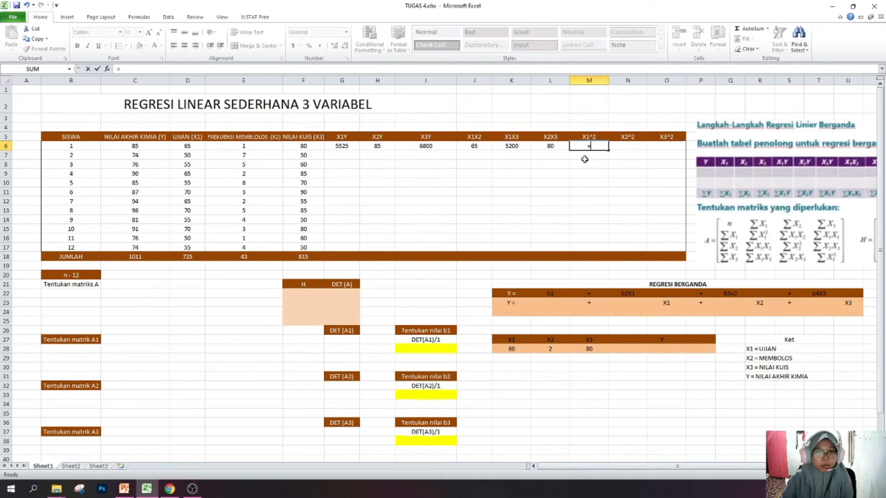
pyautogui.click(187, 146)
pyautogui.write('^2')
pyautogui.press('Return')
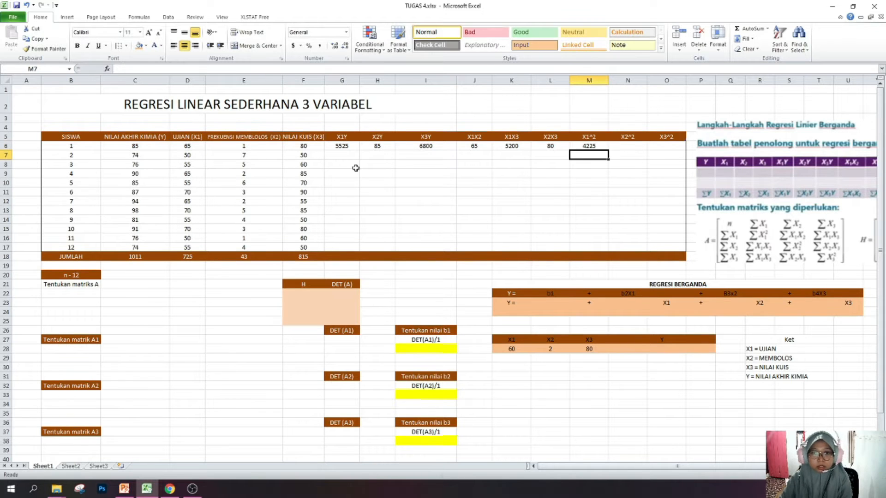
# Enter the squared X2 value for the first student in N6 as =E6^2.
pyautogui.click(627, 147)
pyautogui.write('=')
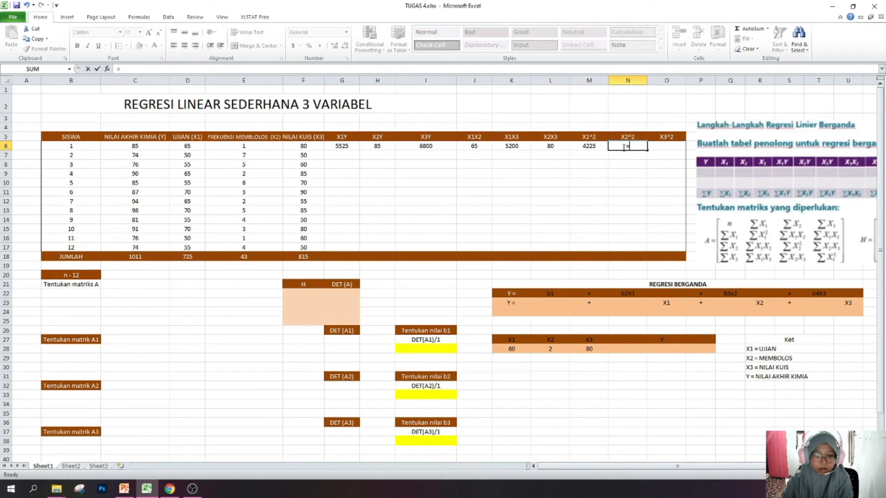
pyautogui.click(240, 146)
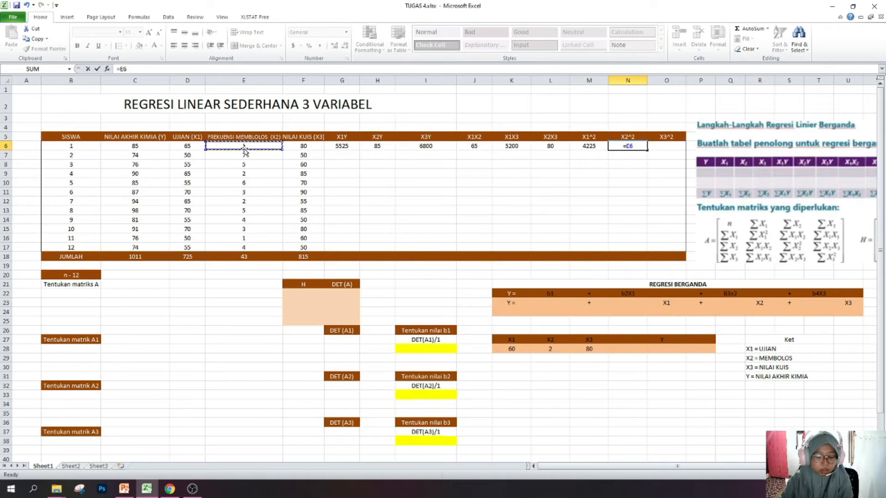
pyautogui.write('^2')
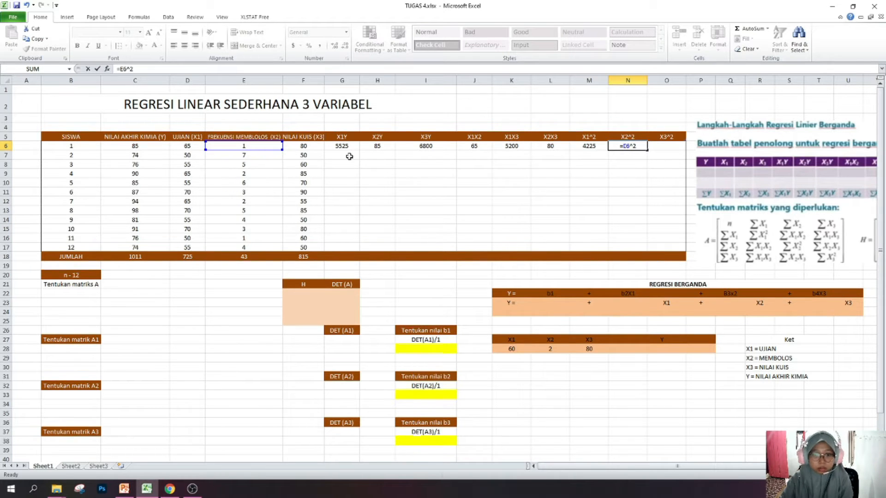
pyautogui.press('Return')
# Enter the squared X3 value for the first student in O6 as =F6^2.
pyautogui.click(666, 147)
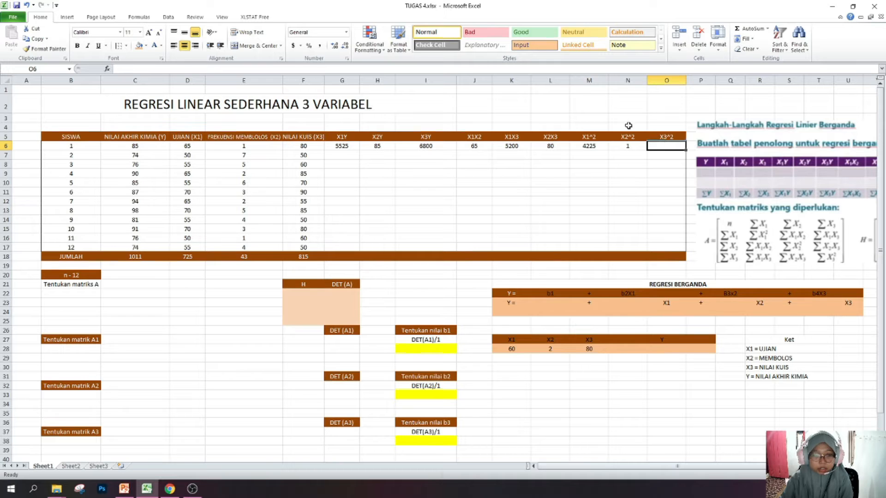
pyautogui.write('+')
pyautogui.press('BackSpace')
pyautogui.write('=')
pyautogui.click(312, 147)
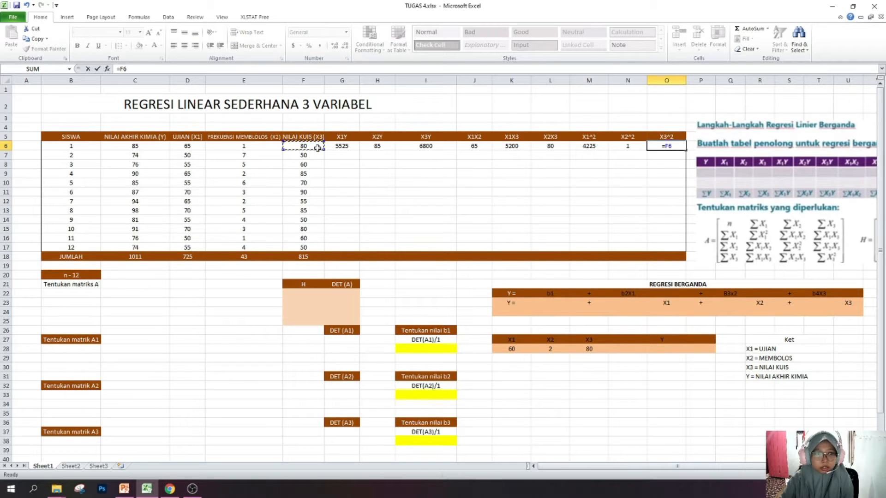
pyautogui.write('^')
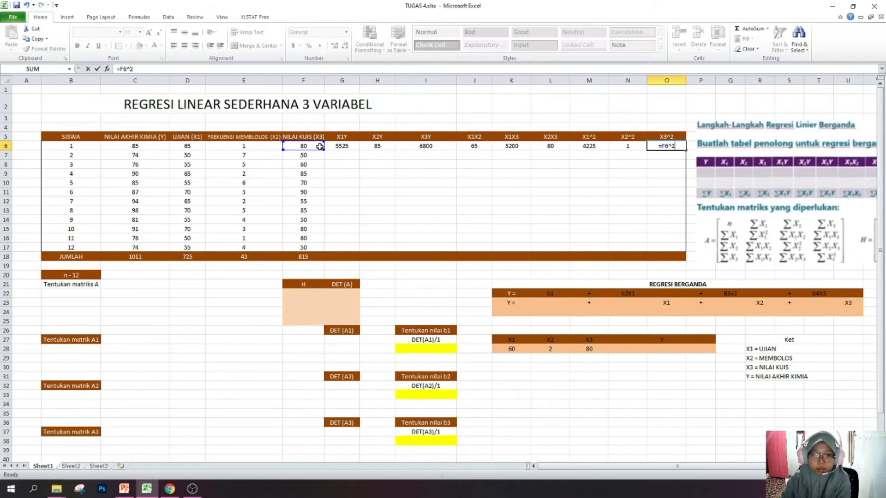
pyautogui.write('2')
pyautogui.press('Return')
# Fill the formulas in G6:O6 down to row 17 and extend the JUMLAH sum in F18 across to O18.
pyautogui.moveTo(345, 146); pyautogui.dragTo(686, 251)
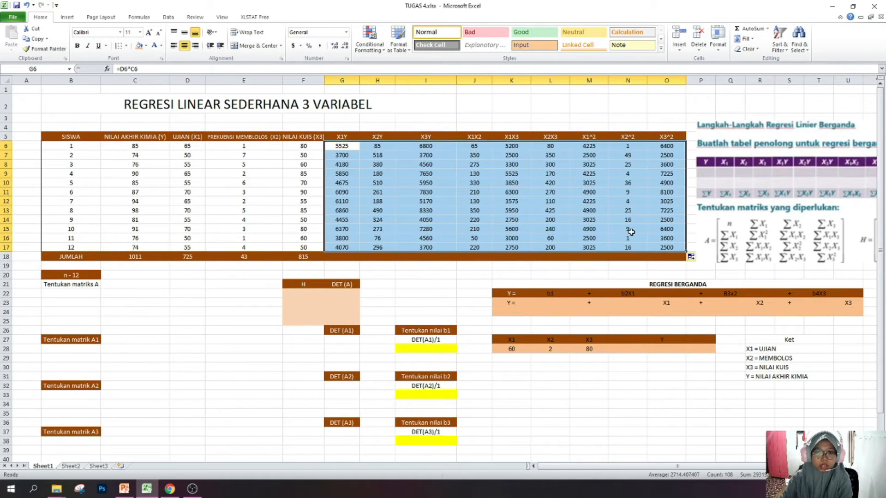
pyautogui.click(446, 194)
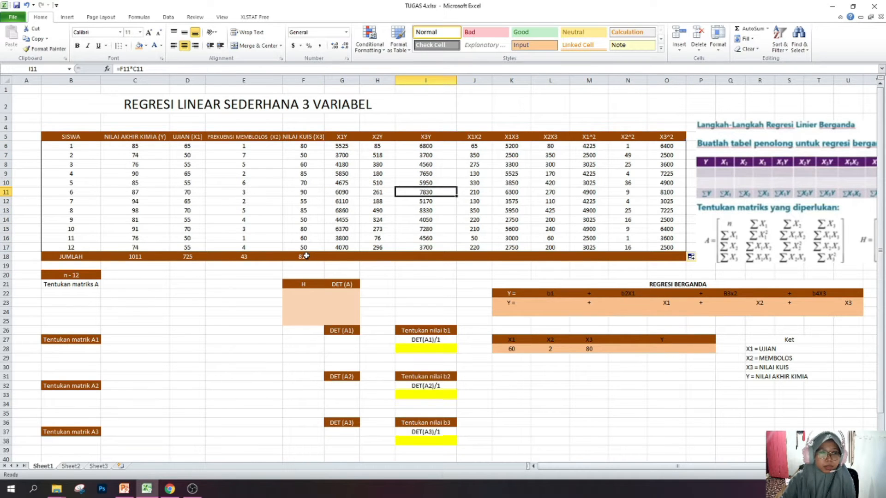
pyautogui.click(306, 256)
pyautogui.moveTo(325, 261); pyautogui.dragTo(664, 263)
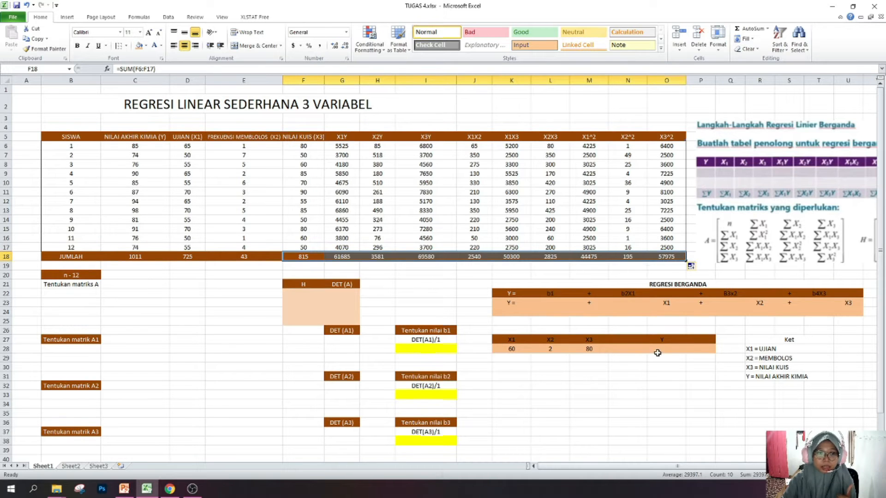
# Move the regression formula picture over the middle of the data table and enter 12 in B22 as matrix A's n value.
pyautogui.moveTo(609, 466); pyautogui.dragTo(587, 469)
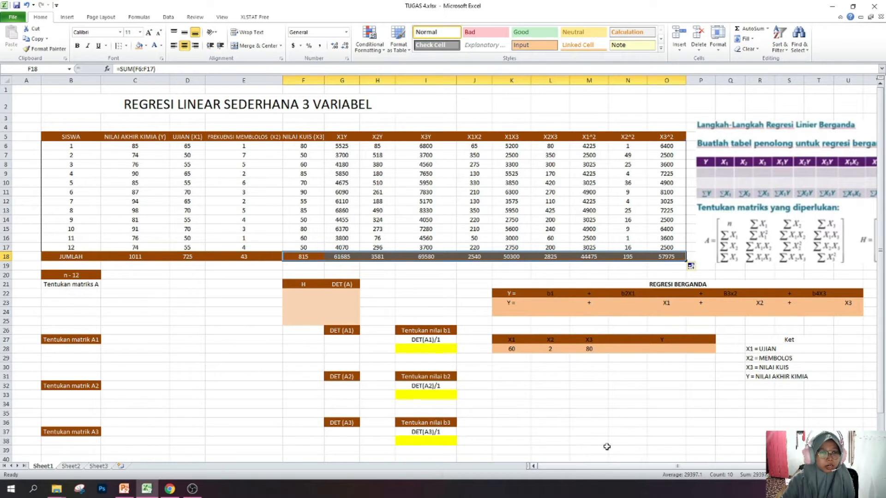
pyautogui.click(78, 293)
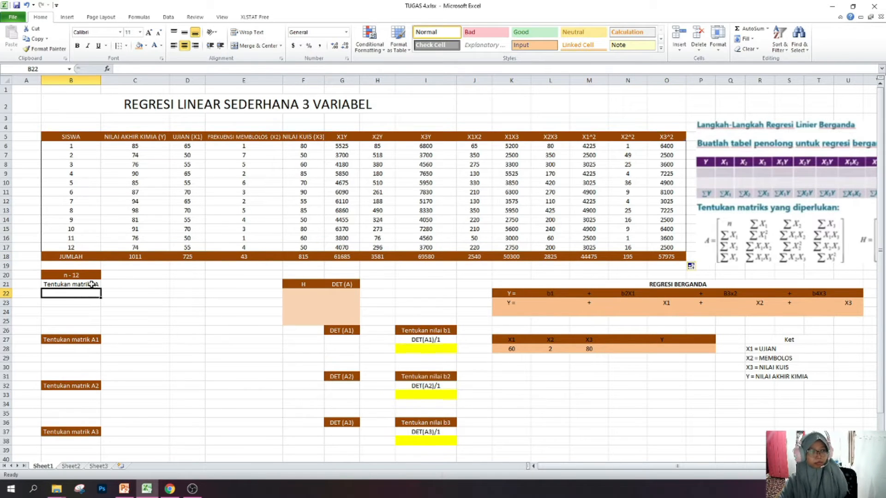
pyautogui.moveTo(762, 179); pyautogui.dragTo(374, 163)
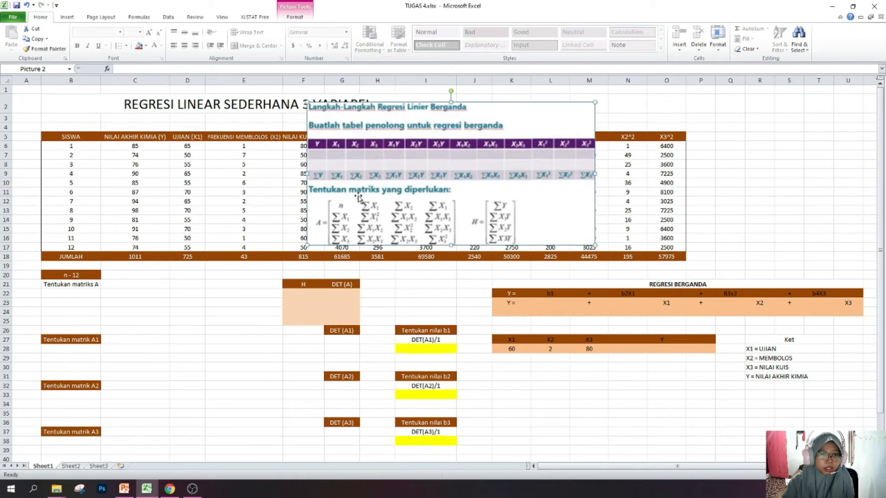
pyautogui.click(52, 294)
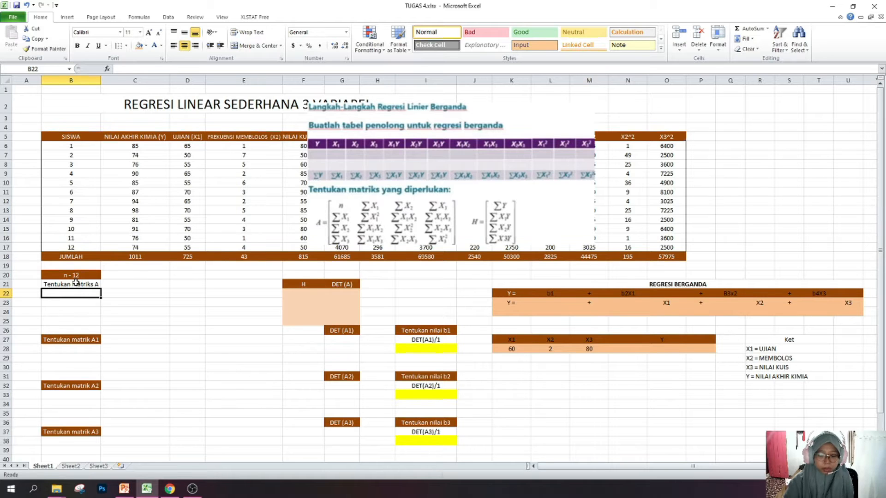
pyautogui.write('12')
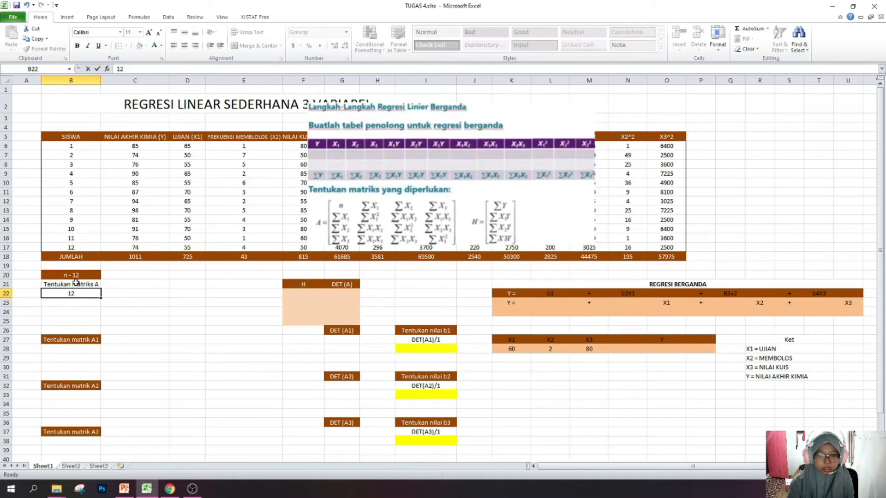
pyautogui.press('Return')
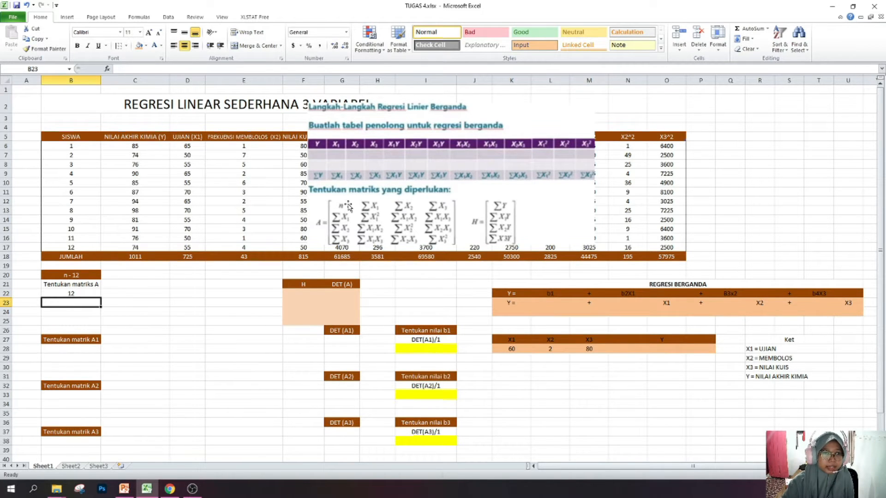
# Shift the formula picture off the X3 column and link B23 to the X1 total with =D18.
pyautogui.moveTo(416, 119); pyautogui.dragTo(445, 116)
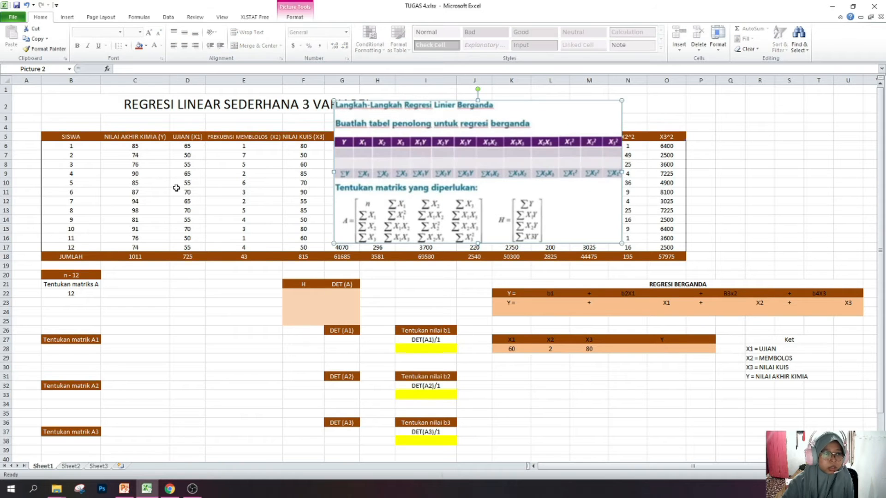
pyautogui.click(185, 261)
pyautogui.click(68, 303)
pyautogui.write('=')
pyautogui.click(182, 257)
pyautogui.press('Return')
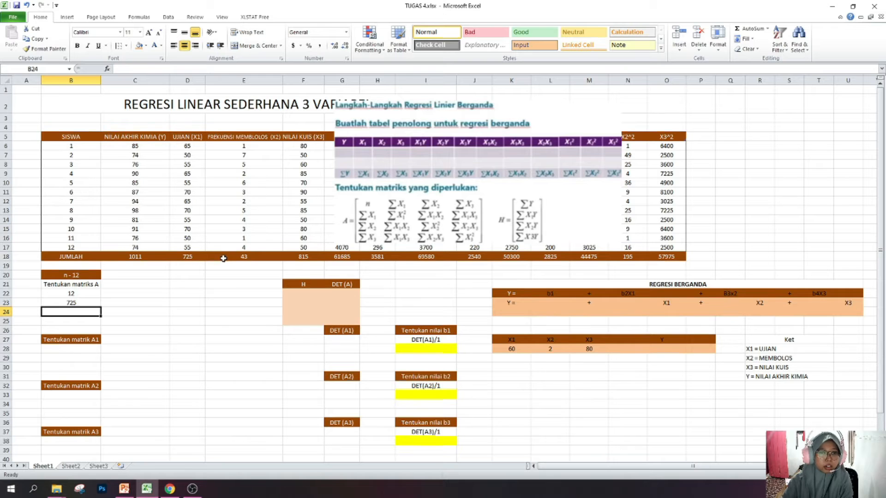
# Complete matrix A's first column by linking B24 to the X2 total (=E18) and B25 to the X3 total (=F18).
pyautogui.write('=')
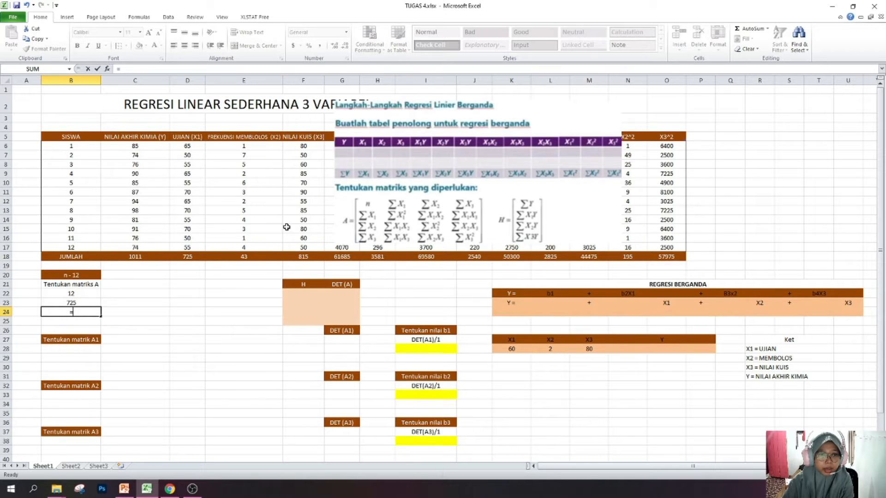
pyautogui.click(243, 257)
pyautogui.press('Return')
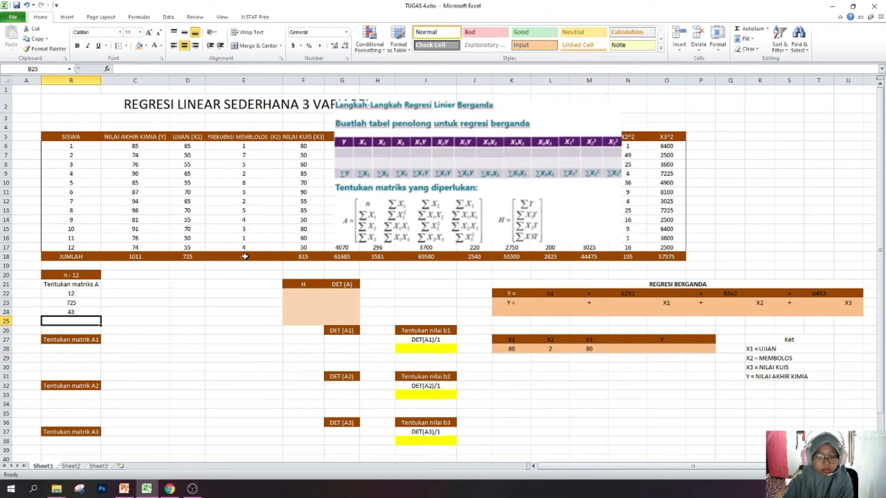
pyautogui.write('=')
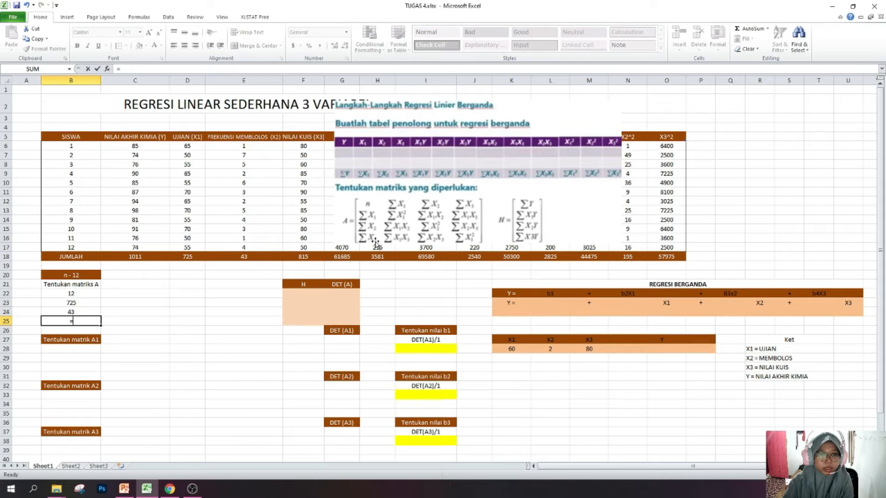
pyautogui.click(300, 256)
pyautogui.press('Return')
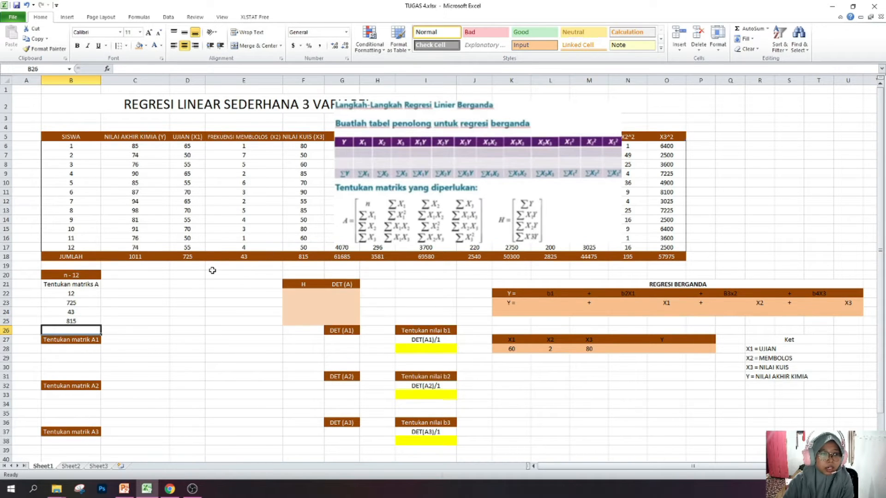
# Start matrix A's second column by linking C22 to the X1 total with =D18.
pyautogui.click(143, 293)
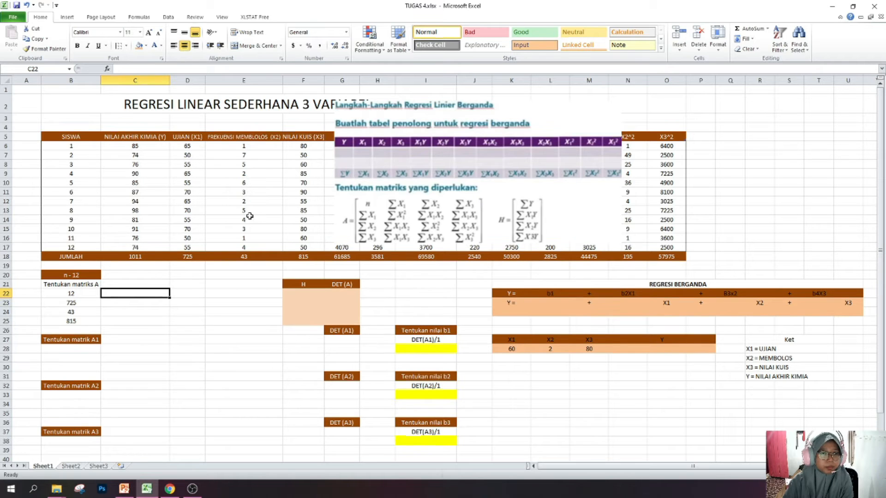
pyautogui.write('=')
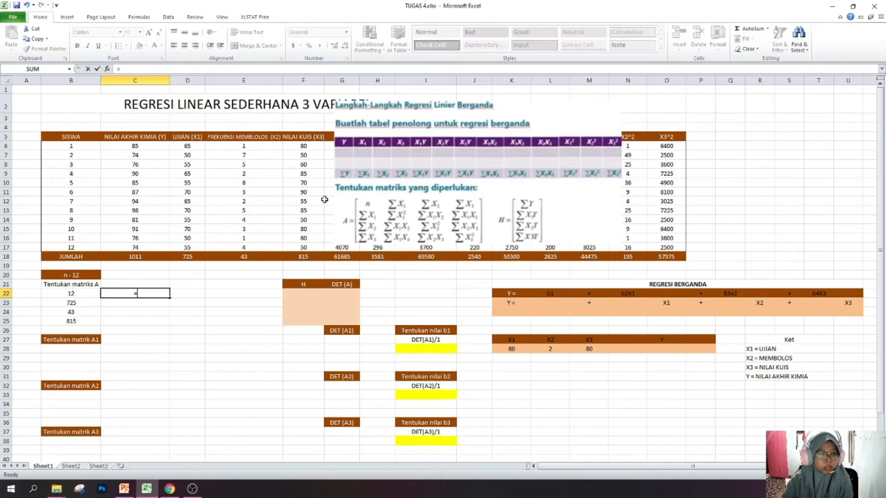
pyautogui.click(178, 257)
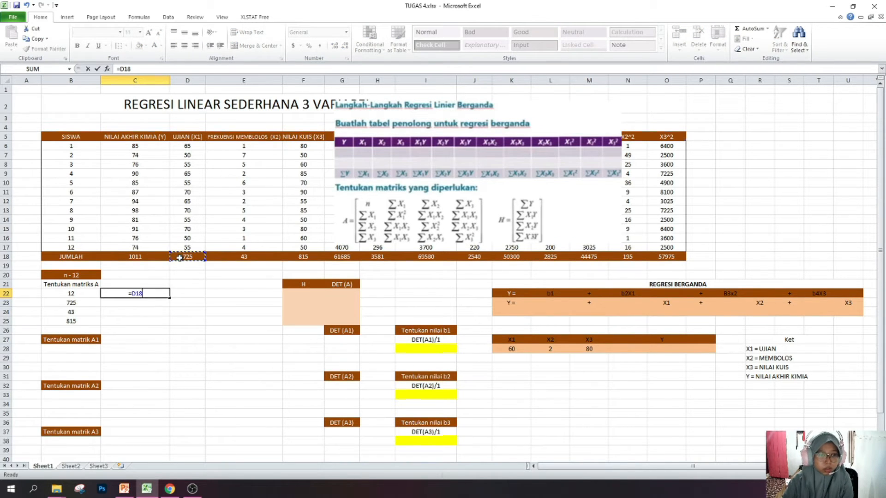
pyautogui.press('Return')
# Move the formula picture clear of the X1^2 column and link C23 to the X1^2 total with =M18.
pyautogui.write('=')
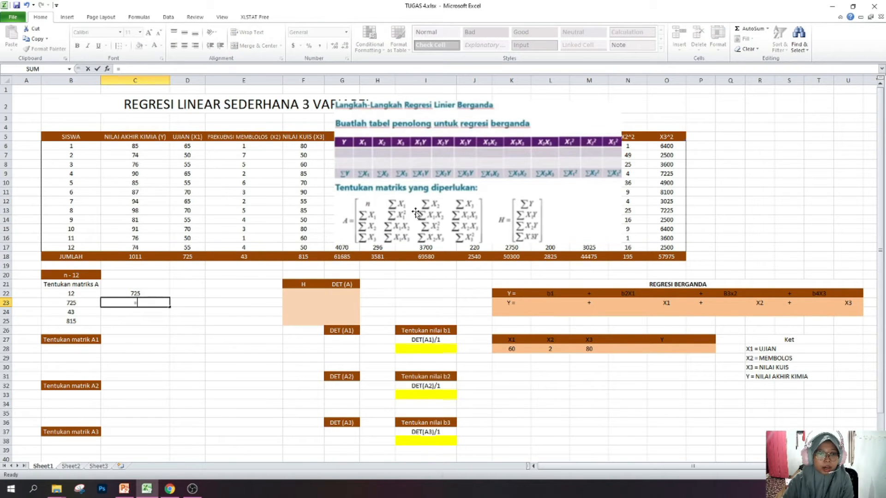
pyautogui.moveTo(565, 143); pyautogui.dragTo(420, 140)
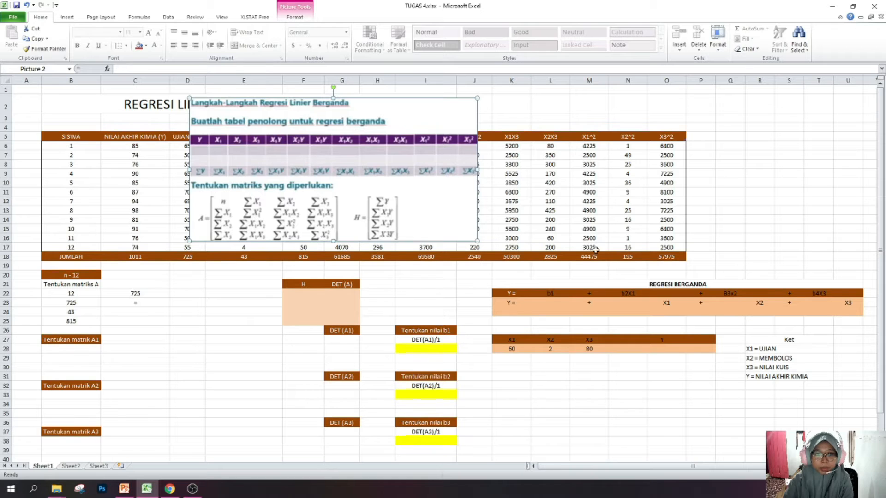
pyautogui.click(573, 259)
pyautogui.click(151, 299)
pyautogui.write('=')
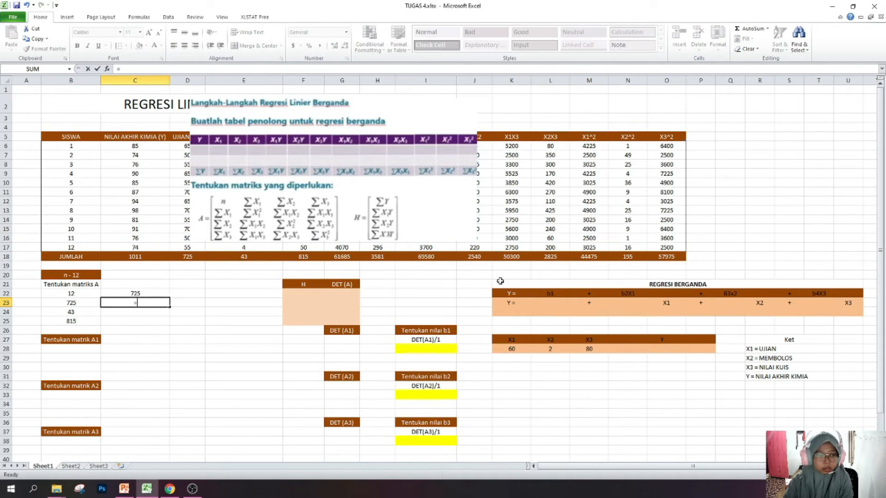
pyautogui.click(590, 256)
pyautogui.press('Return')
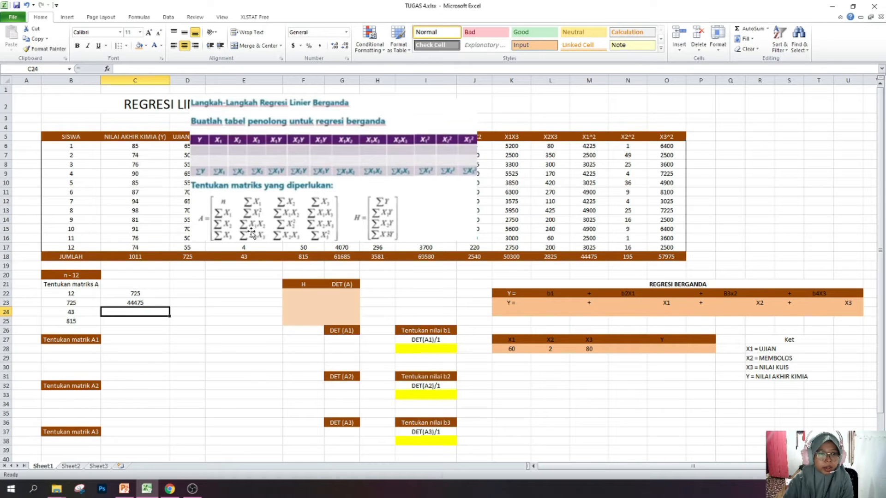
# Move the formula picture clear of the X1X2 column and link C24 to the X1X2 total with =J18.
pyautogui.moveTo(317, 152); pyautogui.dragTo(188, 145)
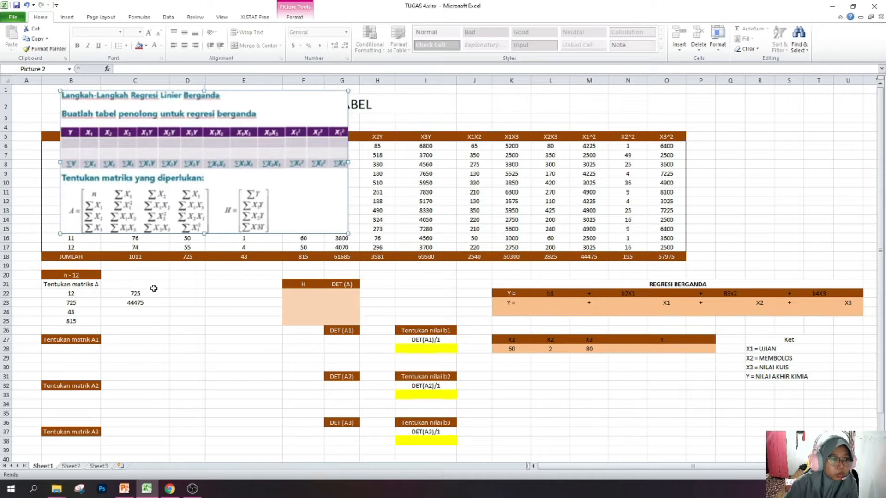
pyautogui.click(146, 310)
pyautogui.write('=')
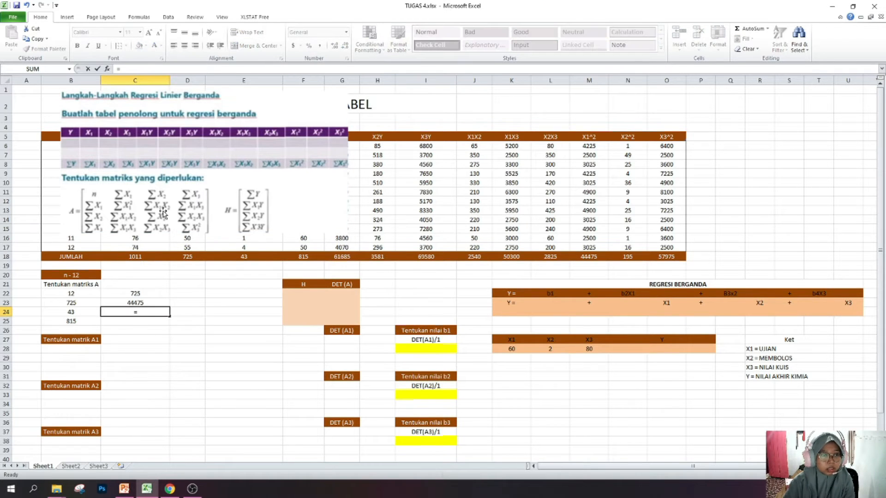
pyautogui.click(475, 257)
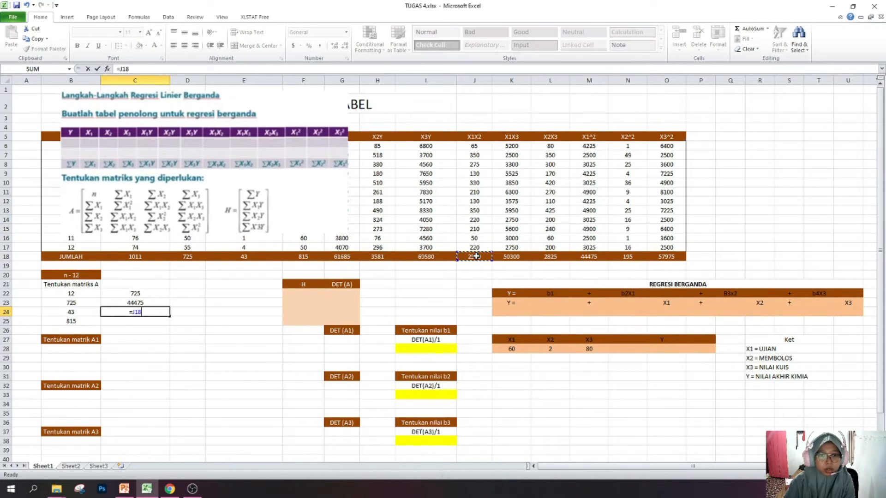
pyautogui.press('Return')
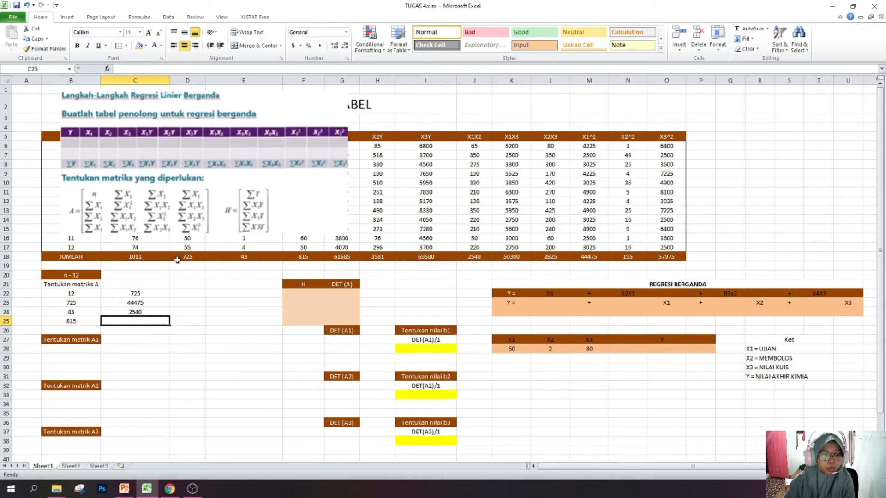
# Complete matrix A's second column by linking C25 to the X1X3 total with =K18.
pyautogui.write('=')
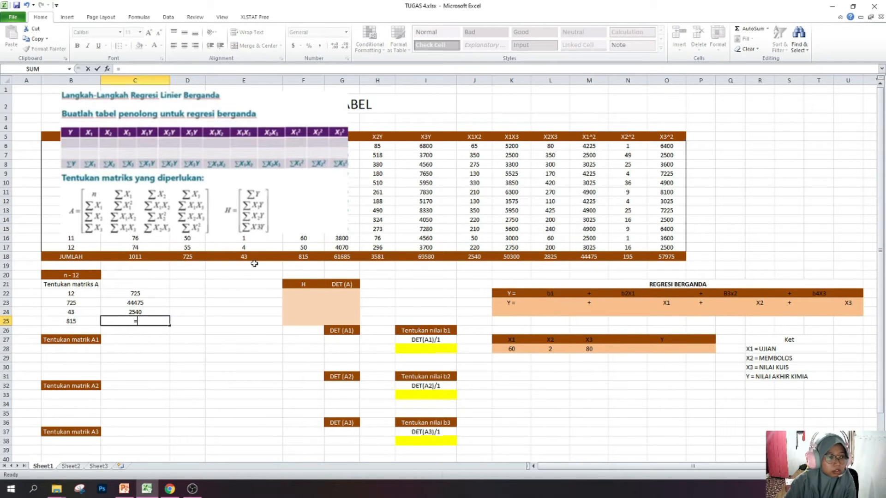
pyautogui.click(150, 305)
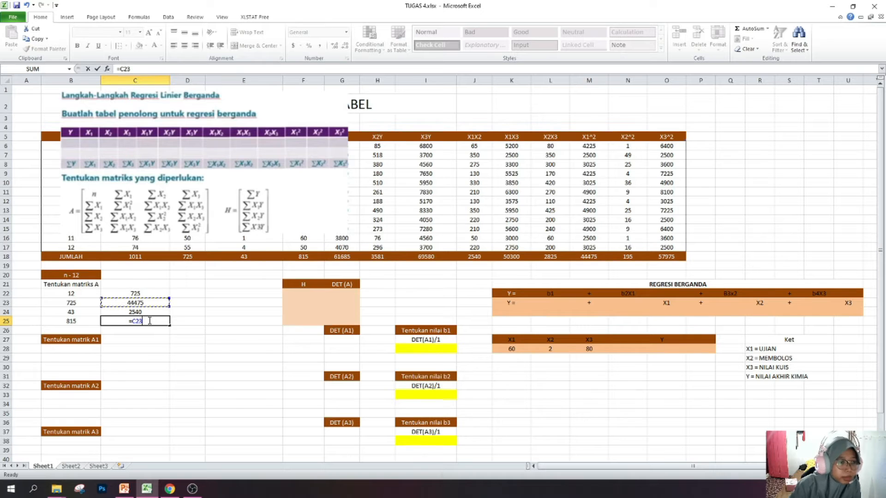
pyautogui.press('BackSpace')
pyautogui.press('BackSpace')
pyautogui.press('BackSpace')
pyautogui.press('BackSpace')
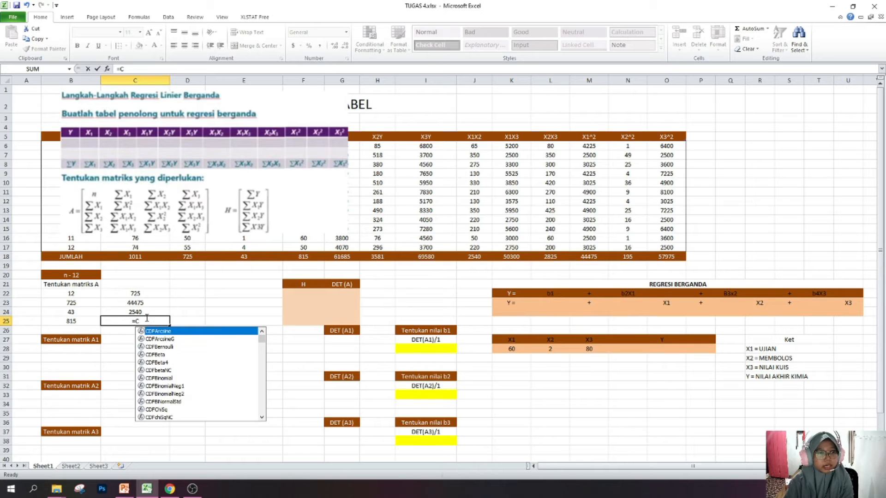
pyautogui.press('BackSpace')
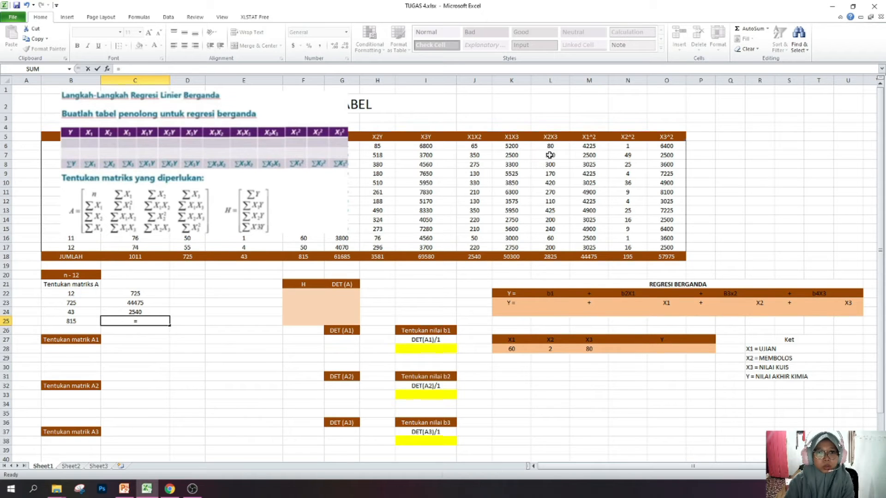
pyautogui.click(513, 257)
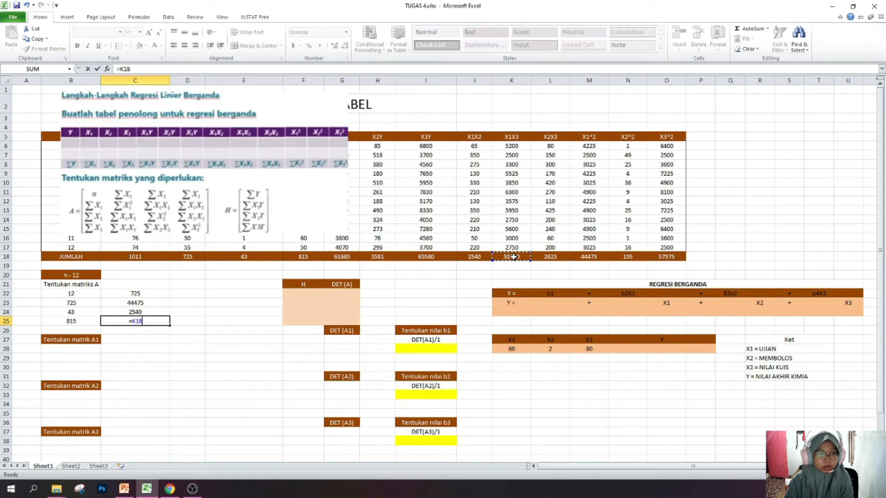
pyautogui.press('Return')
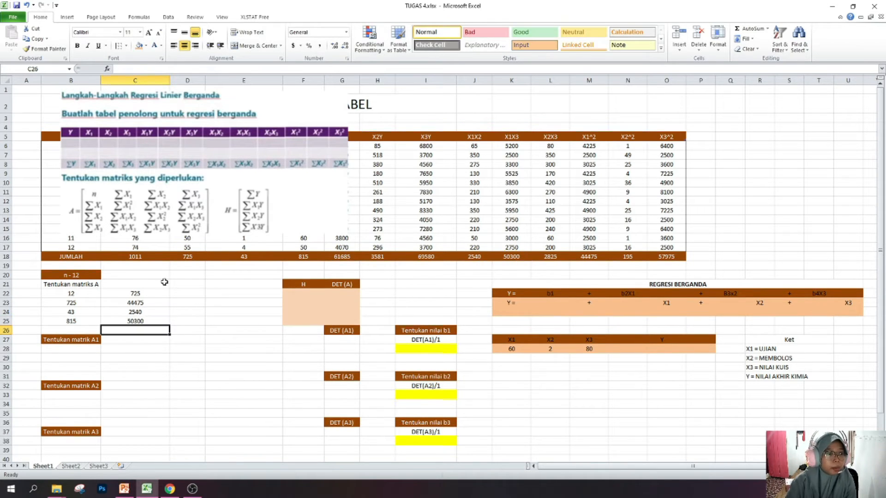
# Move the formula picture clear of the X2 column and link D22 to the X2 total with =E18.
pyautogui.click(196, 295)
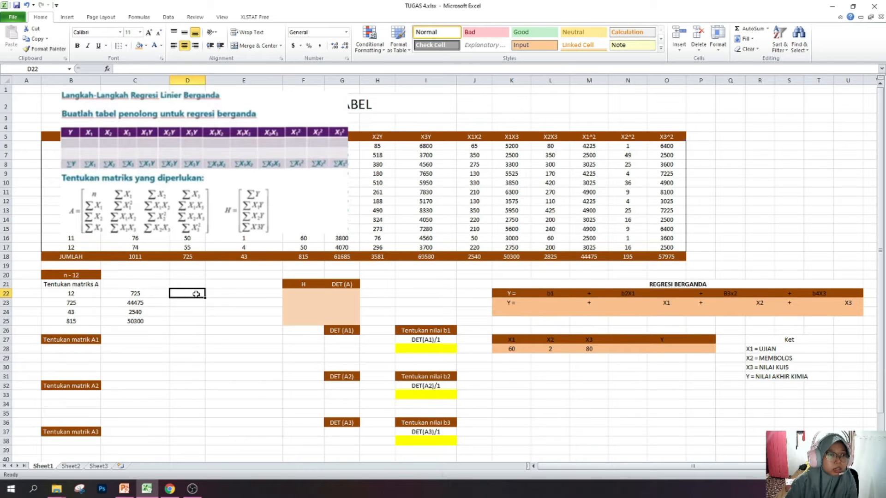
pyautogui.moveTo(246, 118); pyautogui.dragTo(554, 134)
pyautogui.click(190, 296)
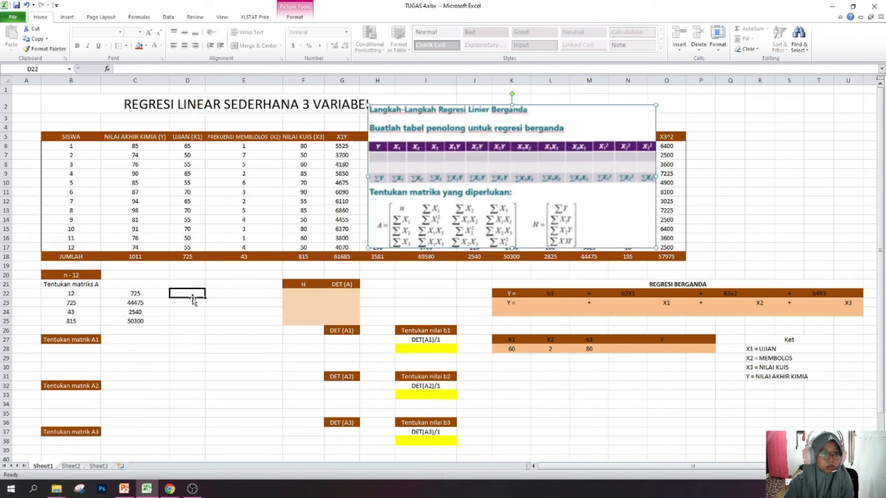
pyautogui.write('=')
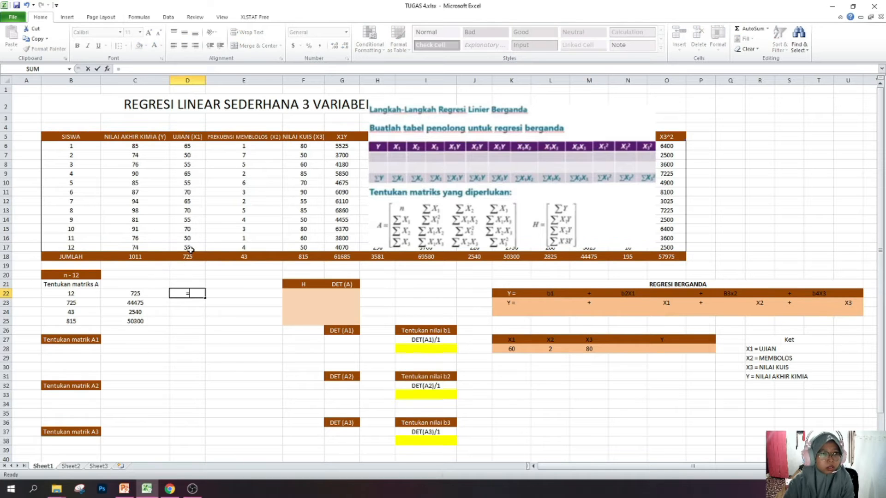
pyautogui.click(229, 256)
pyautogui.press('Return')
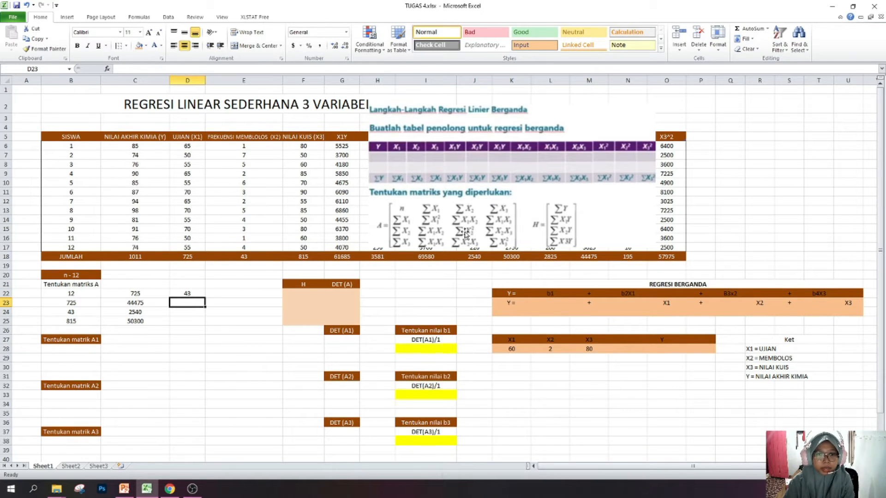
# Move the formula picture clear of the X1X2 column and link D23 to the X1X2 total with =J18.
pyautogui.moveTo(503, 138); pyautogui.dragTo(694, 120)
pyautogui.click(194, 302)
pyautogui.write('=')
pyautogui.click(476, 256)
pyautogui.press('Return')
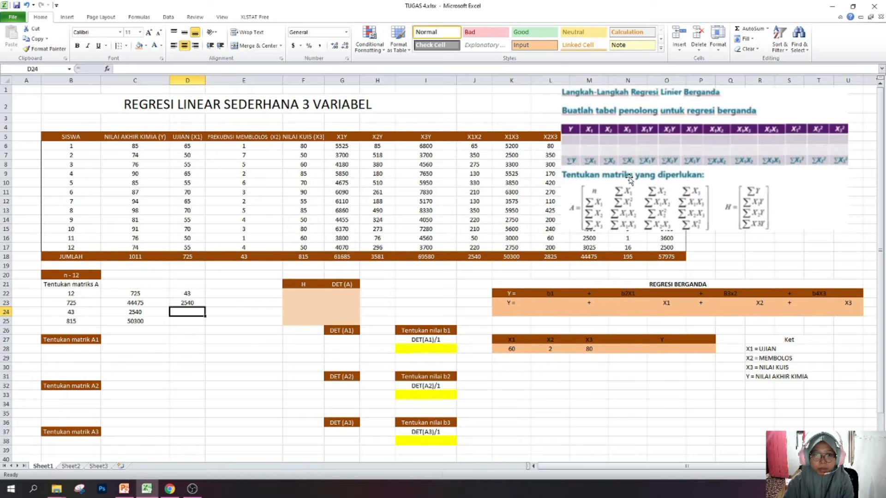
# Move the formula picture clear of the X2^2 column and link D24 to the X2^2 total with =N18.
pyautogui.moveTo(680, 123); pyautogui.dragTo(290, 135)
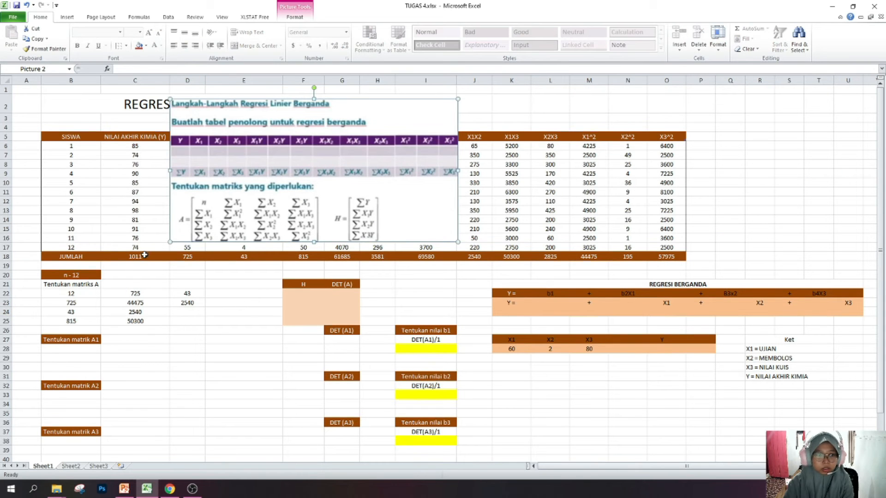
pyautogui.click(186, 310)
pyautogui.write('=')
pyautogui.click(629, 255)
pyautogui.press('Return')
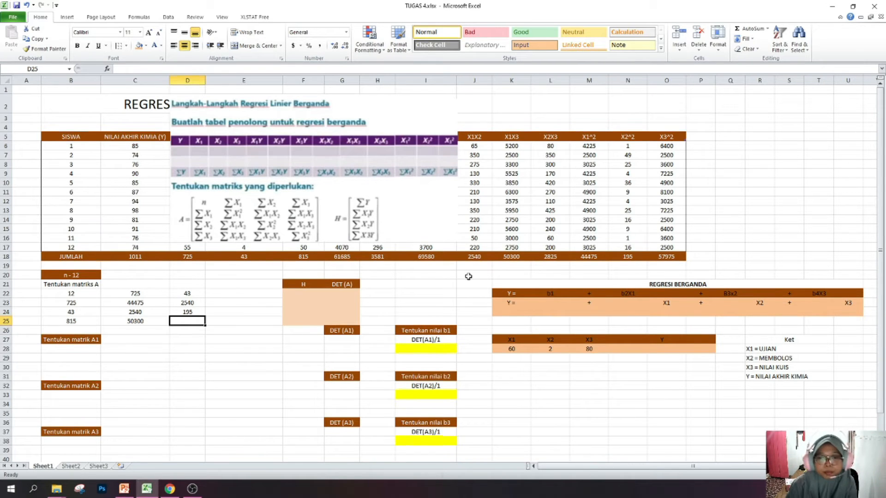
# Shift the formula picture over the table's first columns and link D25 to the X2X3 total with =L18.
pyautogui.write('=')
pyautogui.moveTo(456, 207); pyautogui.dragTo(335, 192)
pyautogui.click(187, 320)
pyautogui.write('=')
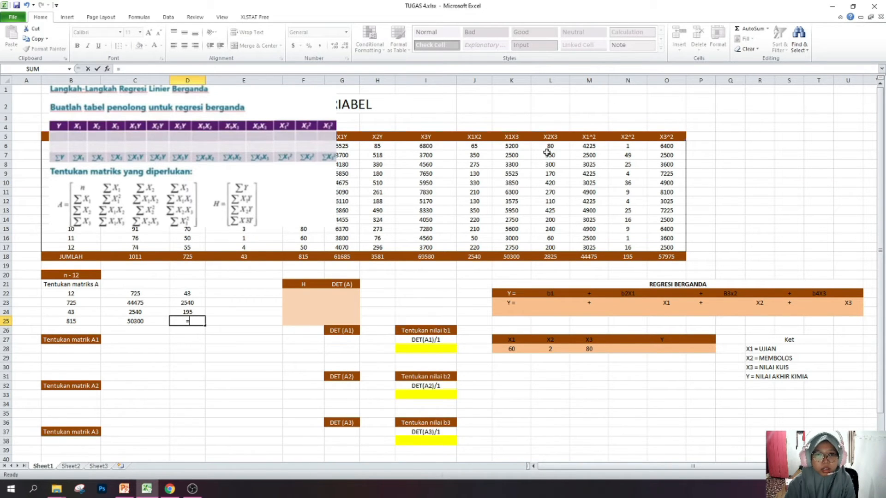
pyautogui.click(551, 259)
pyautogui.press('Return')
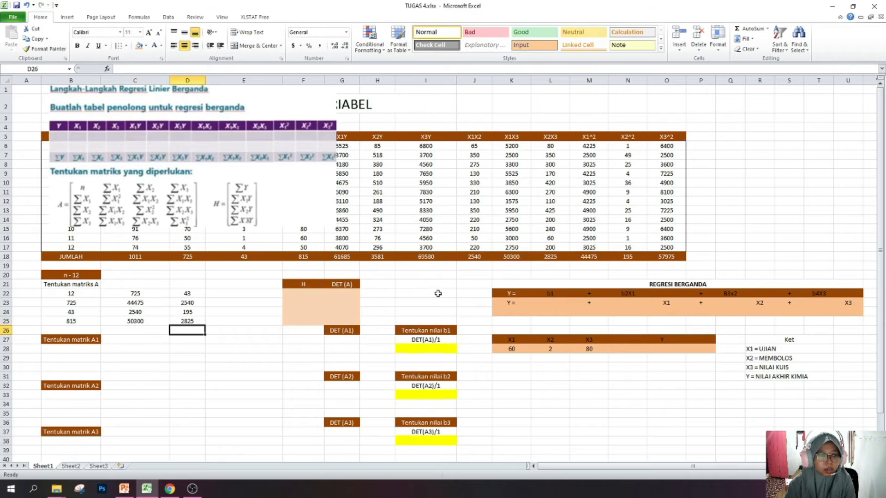
# Move the formula picture clear of the X3 column and link E22 to the X3 total with =F18.
pyautogui.click(229, 298)
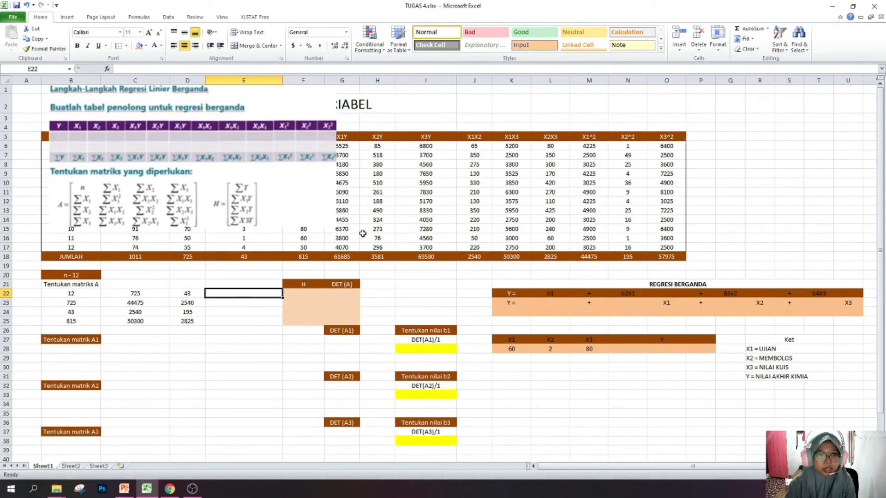
pyautogui.moveTo(279, 159); pyautogui.dragTo(788, 159)
pyautogui.click(216, 294)
pyautogui.write('=')
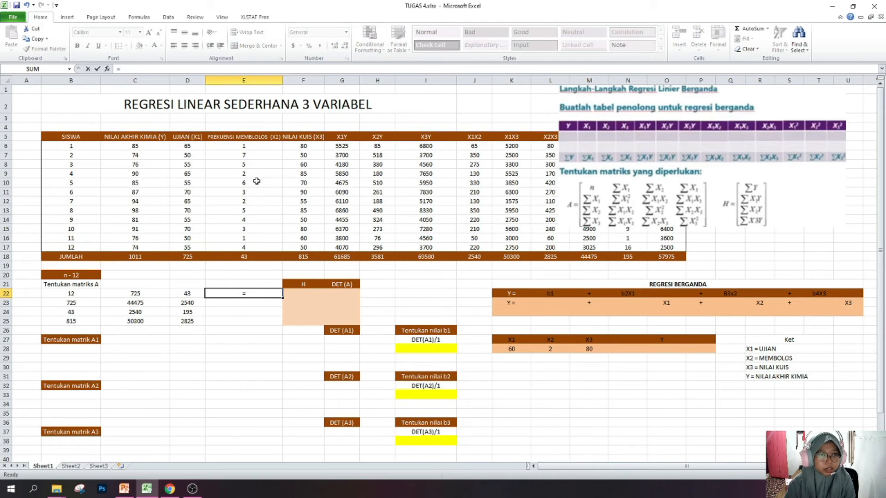
pyautogui.click(317, 259)
pyautogui.press('Return')
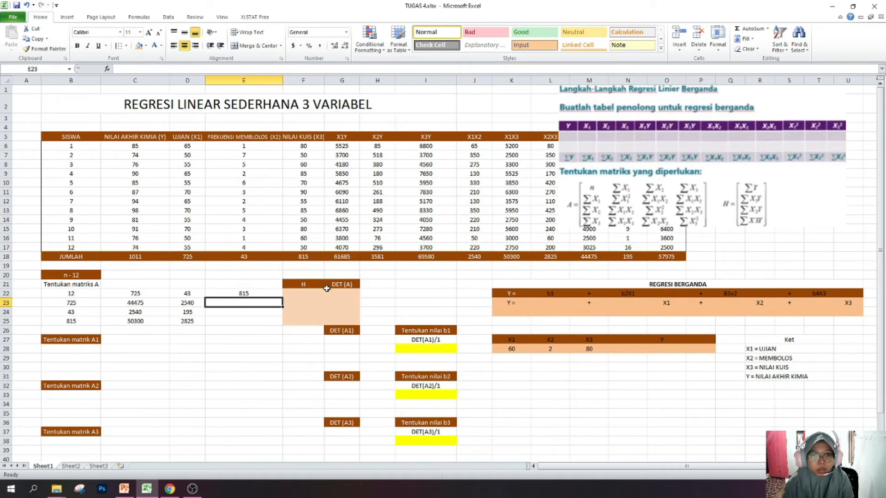
# Continue matrix A's fourth column by linking E23 to the X1X3 total (=K18) and E24 to the X2X3 total (=L18).
pyautogui.write('=')
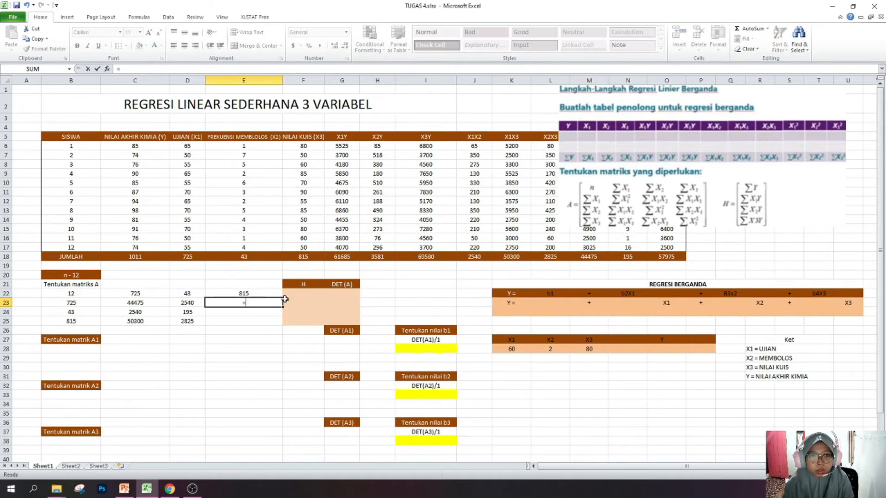
pyautogui.click(530, 258)
pyautogui.press('Return')
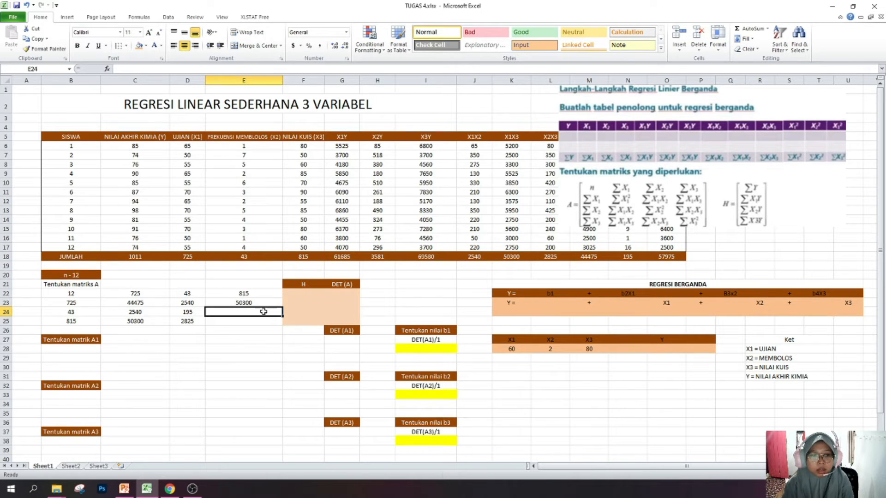
pyautogui.write('=')
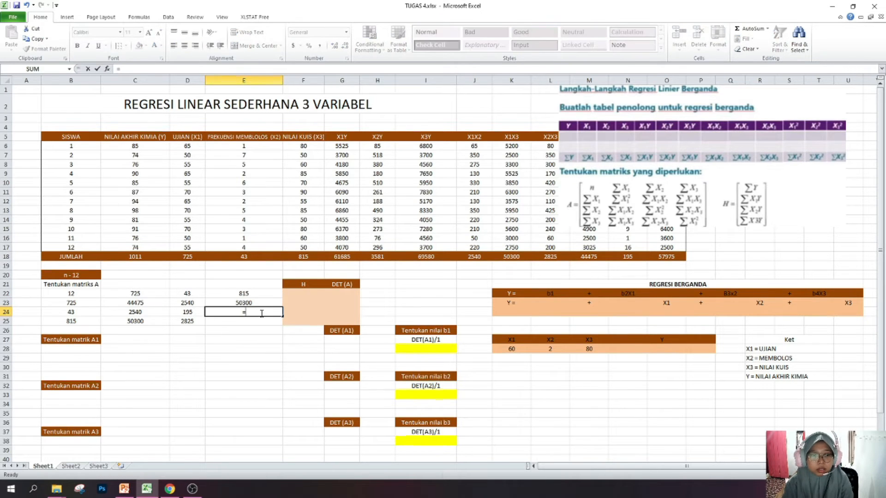
pyautogui.click(547, 259)
pyautogui.press('Return')
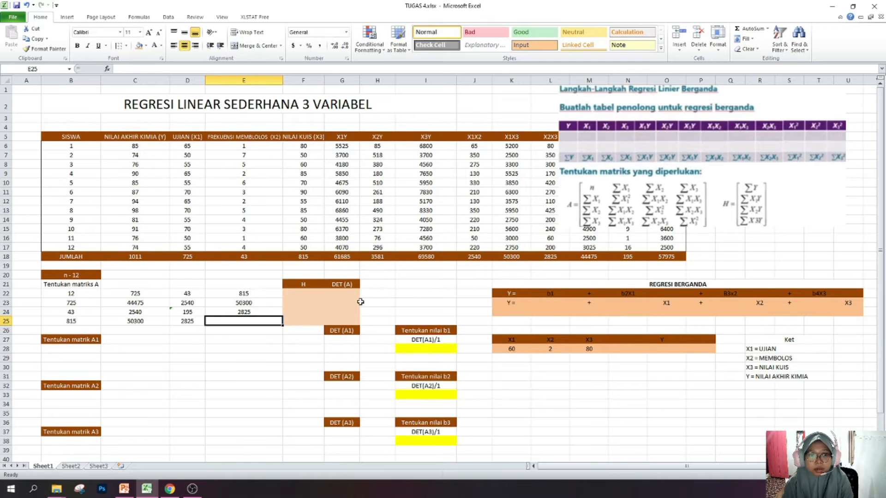
# Move the formula picture clear of the X3^2 column and link E25 to the X3^2 total with =O18.
pyautogui.moveTo(629, 145); pyautogui.dragTo(224, 168)
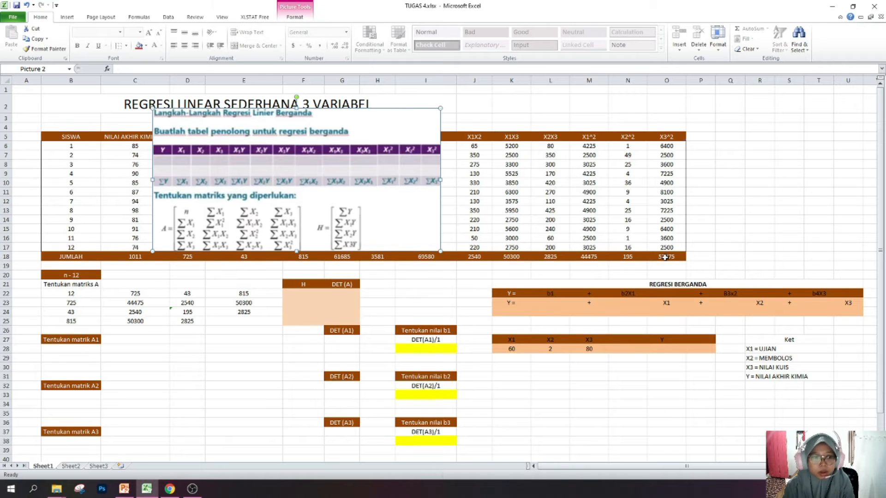
pyautogui.click(240, 319)
pyautogui.write('=')
pyautogui.click(667, 256)
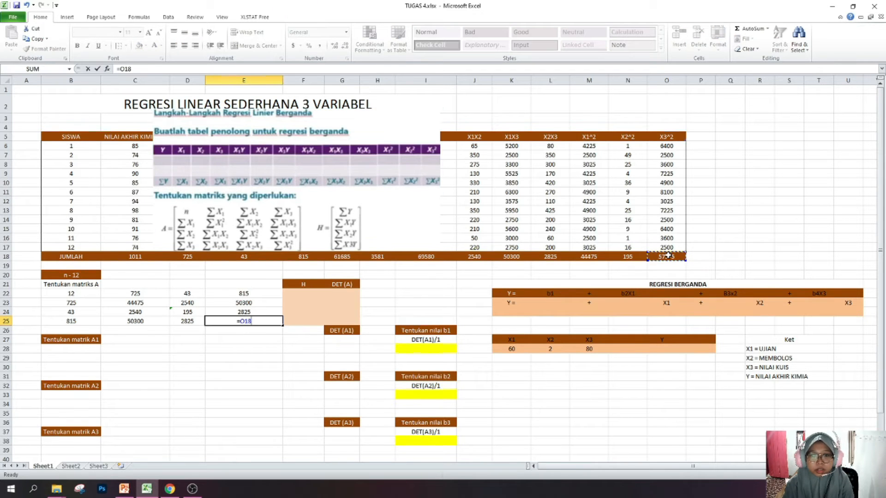
pyautogui.press('Return')
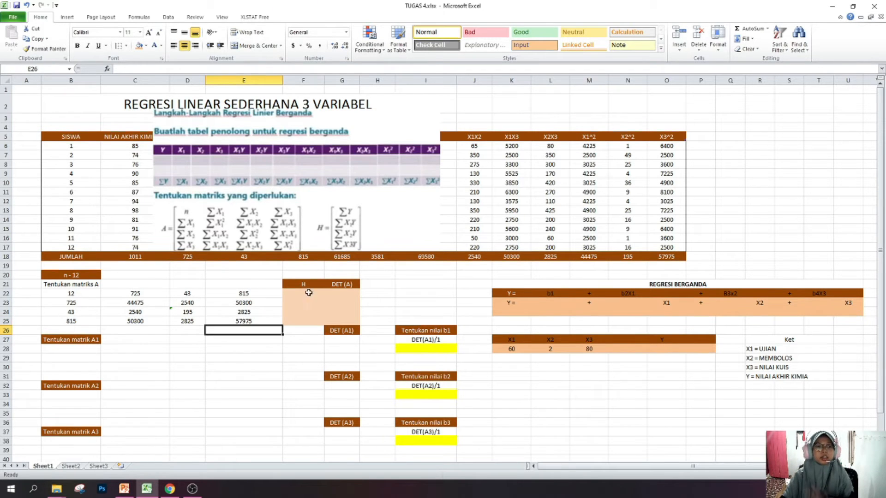
# Move the formula picture clear of the Y column and link F22 in matrix H to the Y total with =C18.
pyautogui.moveTo(344, 238); pyautogui.dragTo(341, 226)
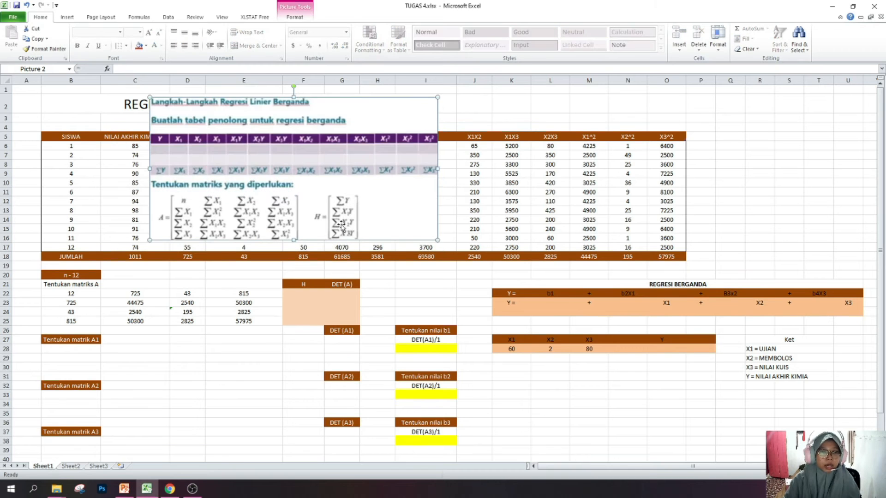
pyautogui.click(305, 293)
pyautogui.moveTo(360, 212); pyautogui.dragTo(572, 199)
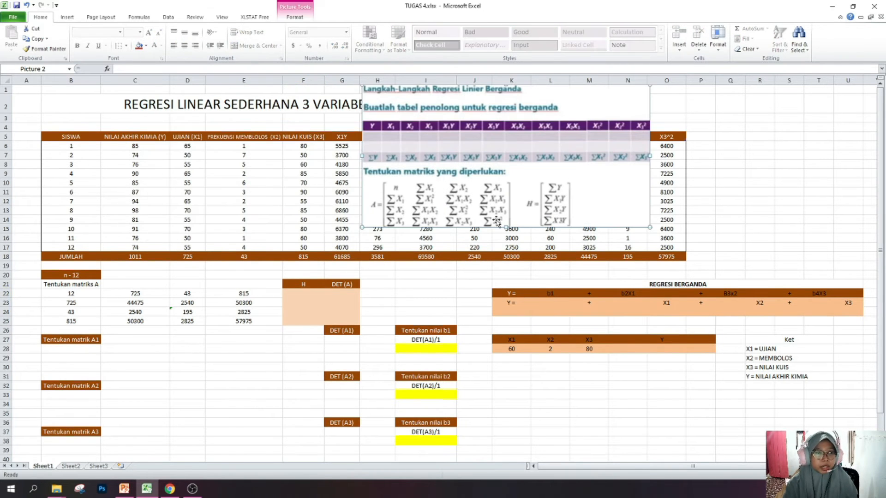
pyautogui.click(303, 295)
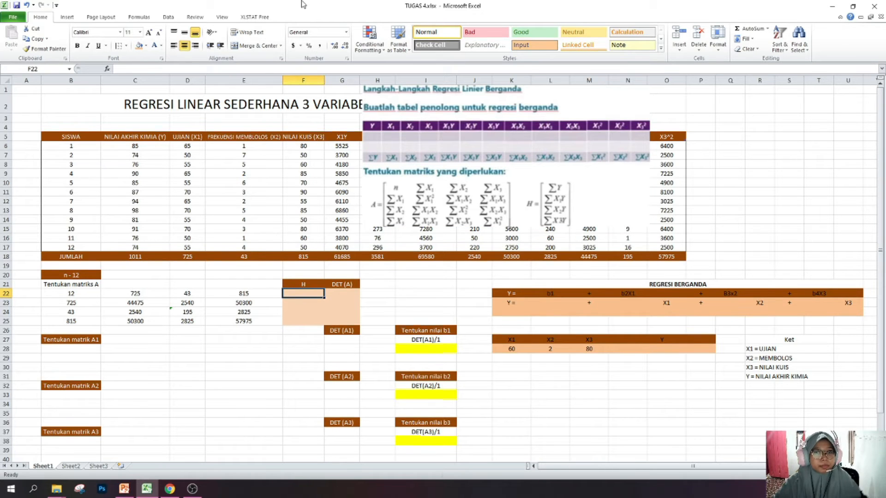
pyautogui.click(163, 258)
pyautogui.click(293, 304)
pyautogui.click(299, 295)
pyautogui.write('=')
pyautogui.click(152, 257)
pyautogui.press('Return')
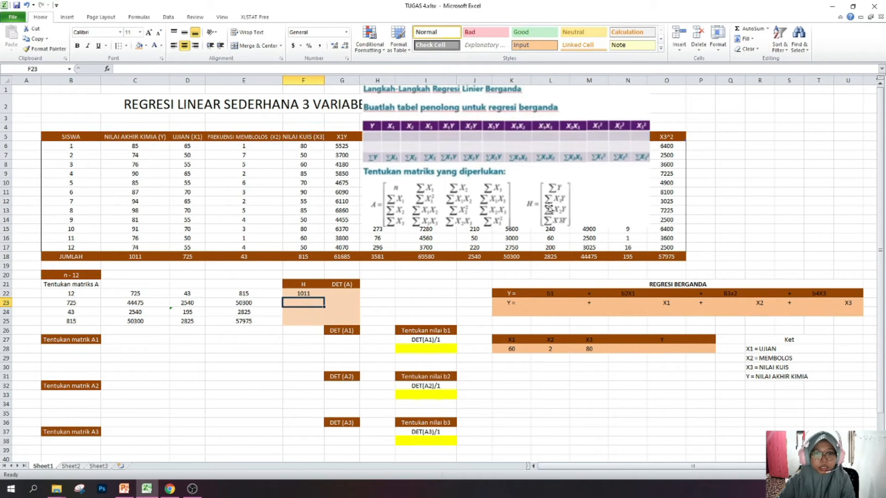
# Move the formula picture clear of the X1Y column and link F23 to the X1Y total with =G18.
pyautogui.moveTo(538, 209); pyautogui.dragTo(218, 227)
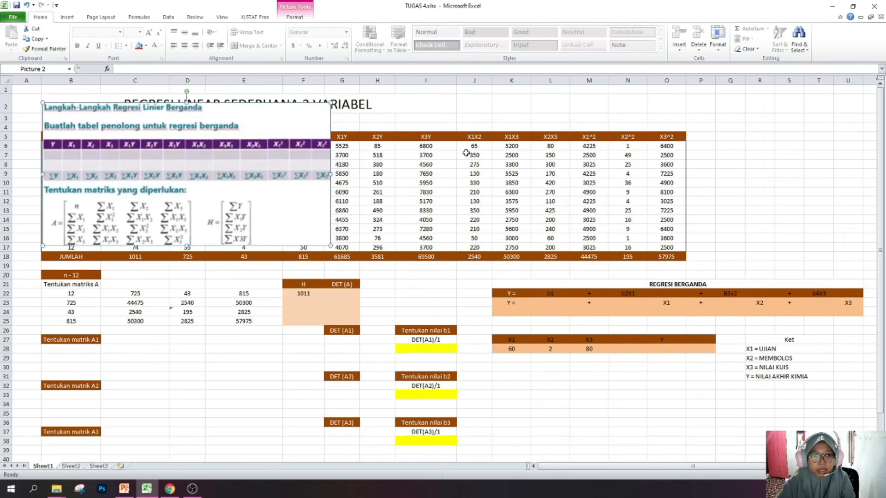
pyautogui.moveTo(259, 183); pyautogui.dragTo(248, 184)
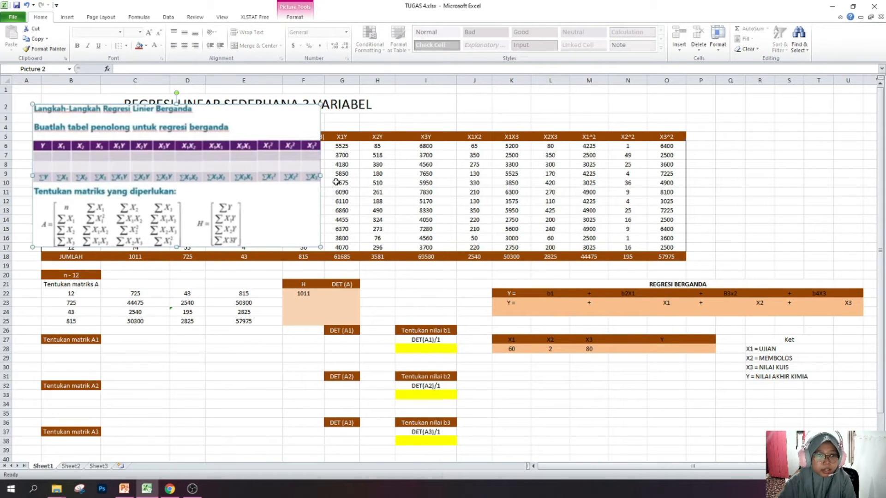
pyautogui.click(298, 300)
pyautogui.press('Down')
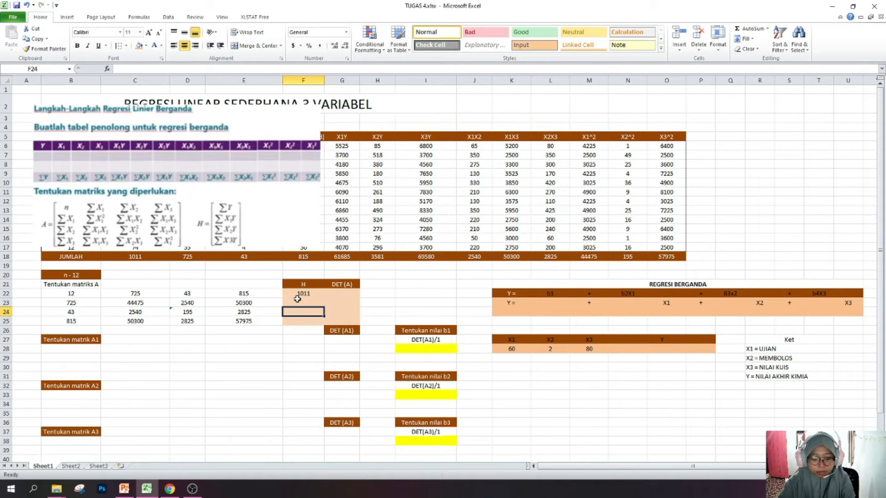
pyautogui.click(298, 299)
pyautogui.write('=')
pyautogui.click(343, 258)
pyautogui.press('Return')
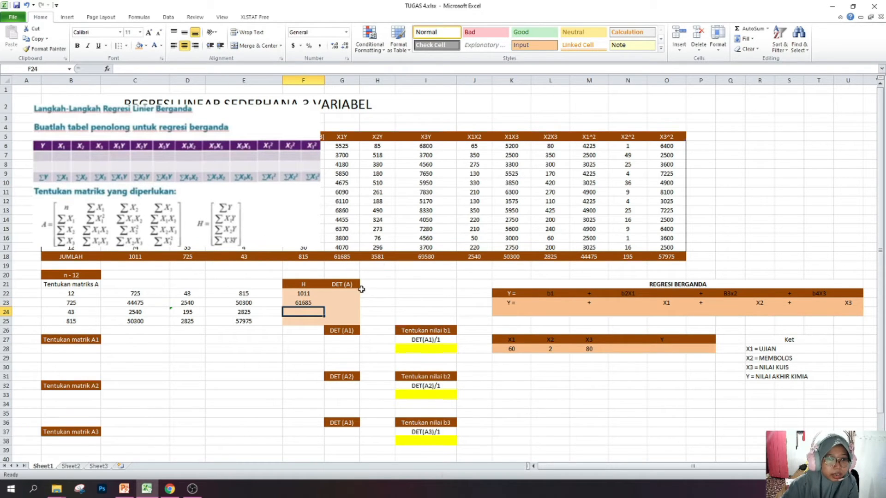
# Complete matrix H by linking F24 to the X2Y total (=H18) and F25 to the X3Y total (=I18).
pyautogui.write('=')
pyautogui.click(379, 256)
pyautogui.press('Return')
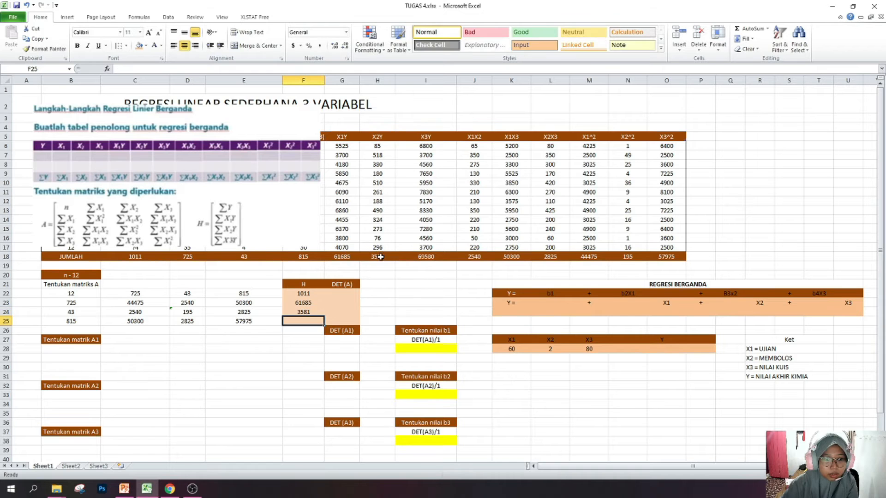
pyautogui.write('=')
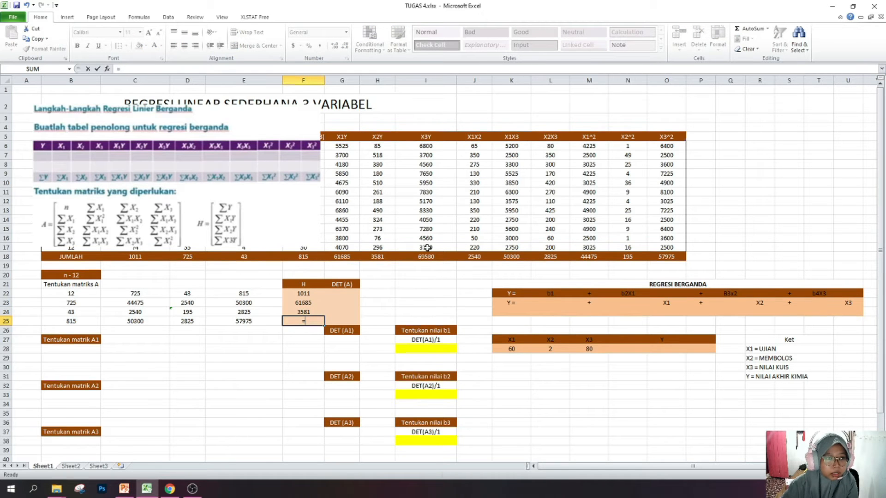
pyautogui.click(434, 260)
pyautogui.press('Tab')
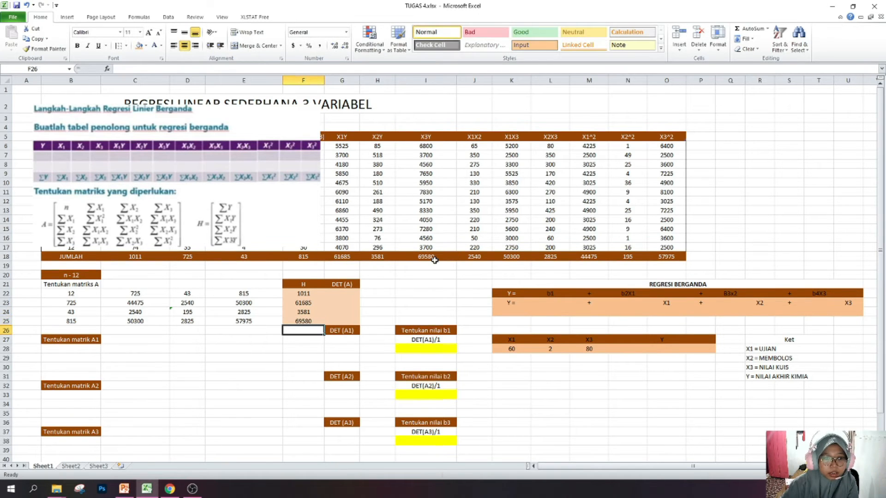
# Link B28 in matrix A1 to H's first value with =F22 and fill it down to B31.
pyautogui.scroll(-2, 343, 241)
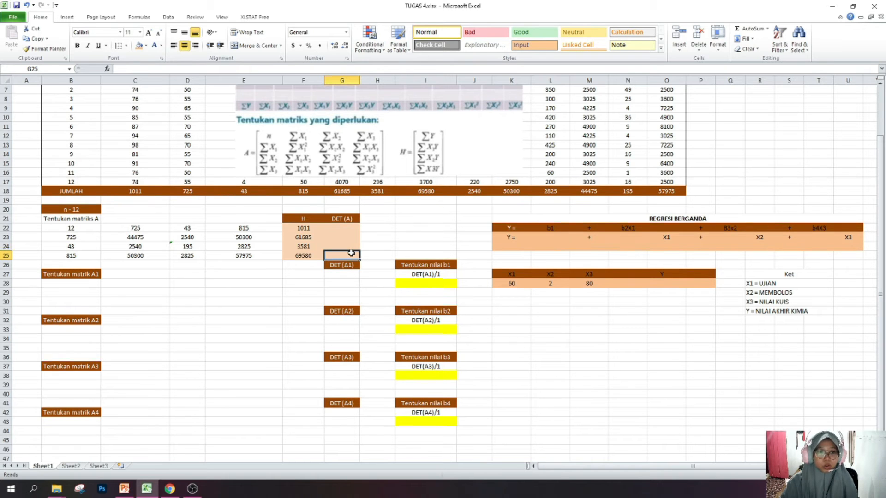
pyautogui.click(71, 283)
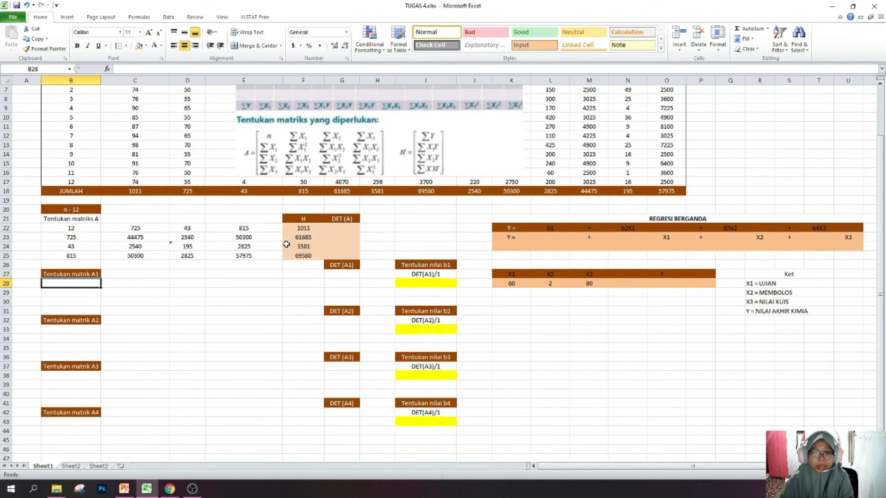
pyautogui.write('=')
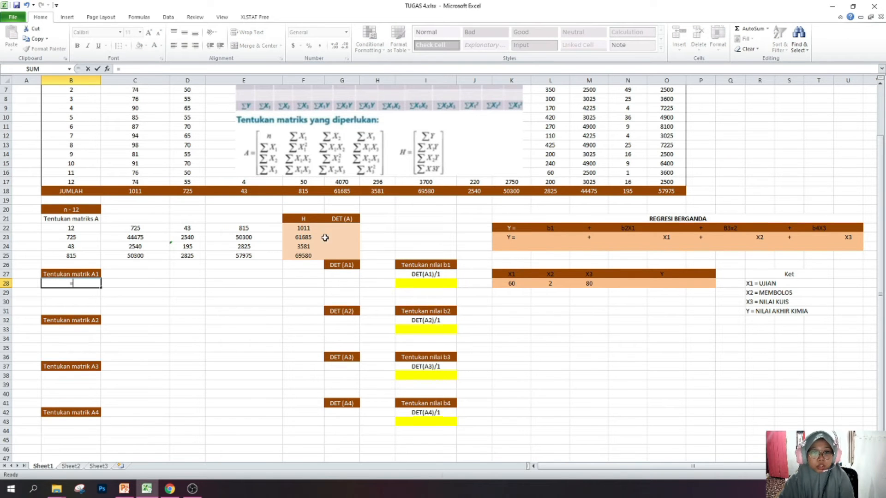
pyautogui.click(297, 228)
pyautogui.press('Return')
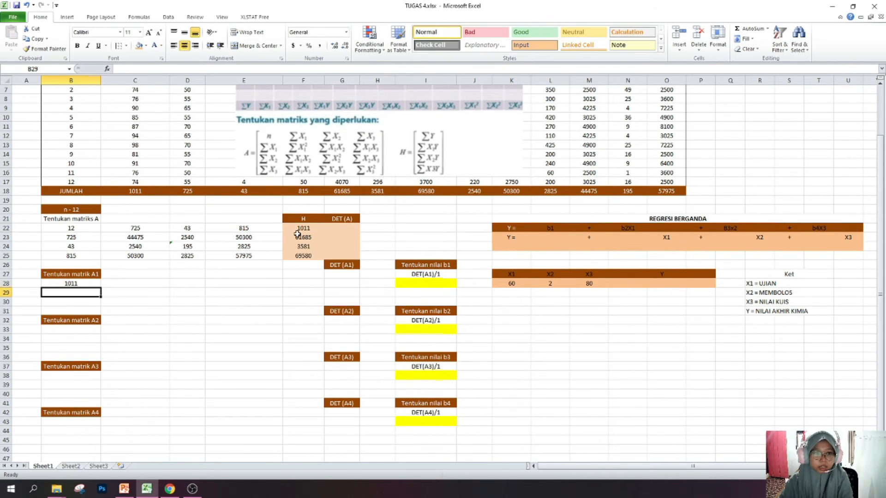
pyautogui.click(98, 282)
pyautogui.moveTo(100, 287); pyautogui.dragTo(102, 315)
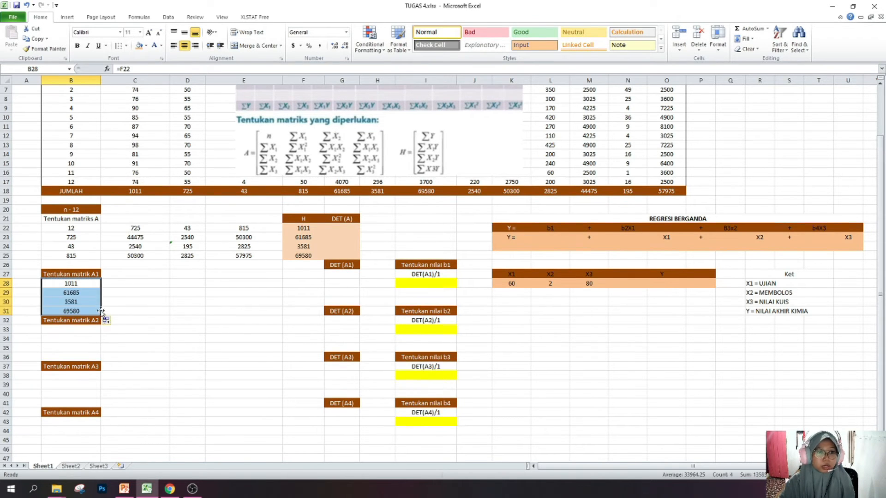
# Continue matrix A1's first row by linking C28 to matrix A's C22 (=C22) and D28 to D22 (=D22).
pyautogui.click(127, 284)
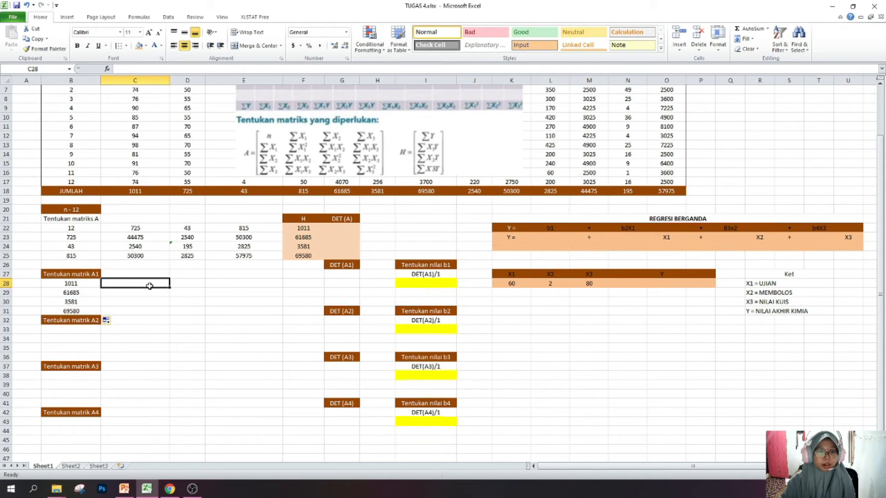
pyautogui.click(136, 229)
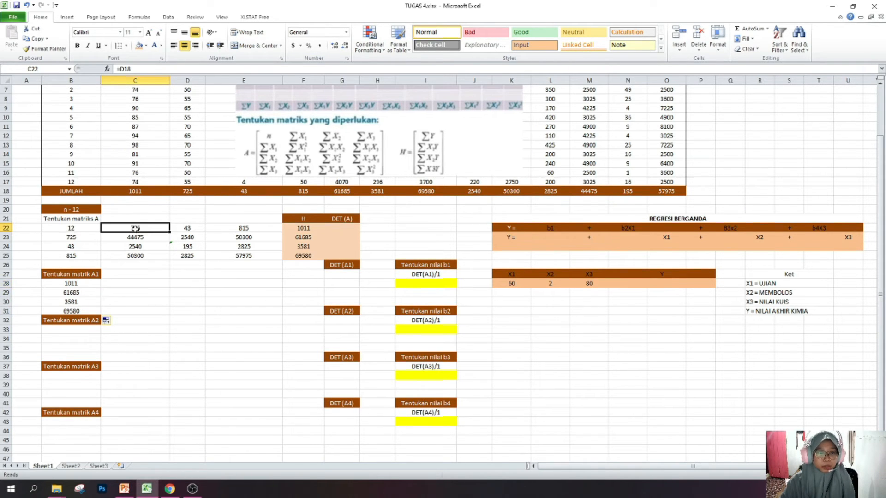
pyautogui.click(150, 283)
pyautogui.write('=')
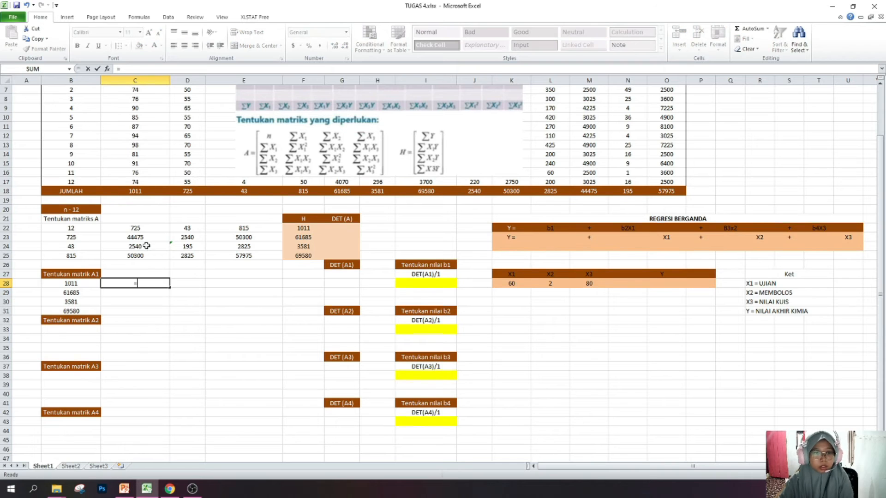
pyautogui.click(138, 230)
pyautogui.press('Return')
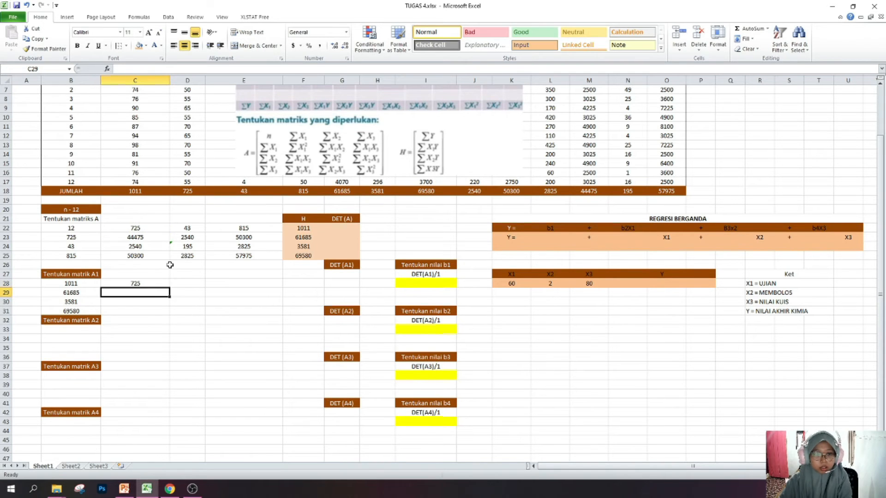
pyautogui.click(196, 284)
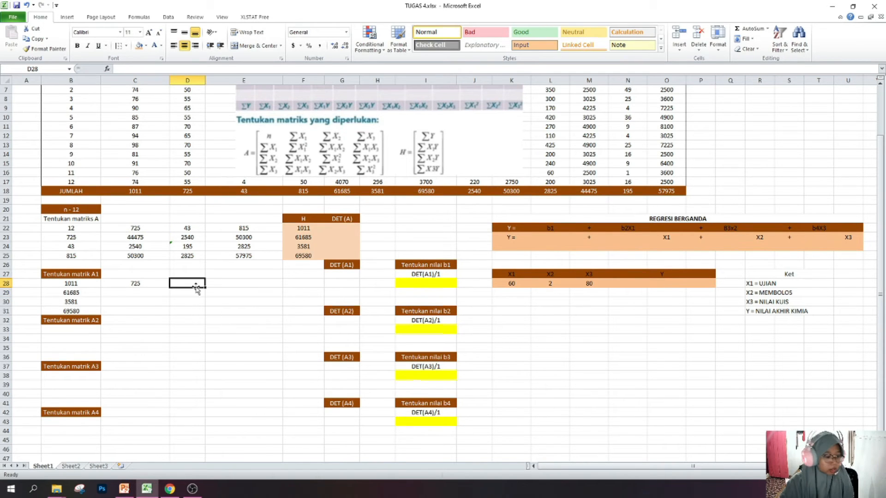
pyautogui.write('=')
pyautogui.click(193, 229)
pyautogui.press('Return')
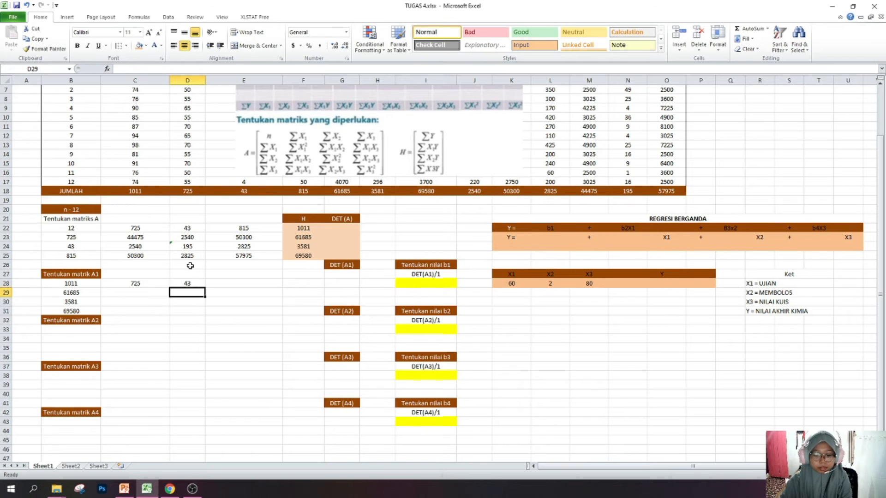
# Link E28 in matrix A1 to matrix A's cell E23.
pyautogui.click(238, 281)
pyautogui.write('=')
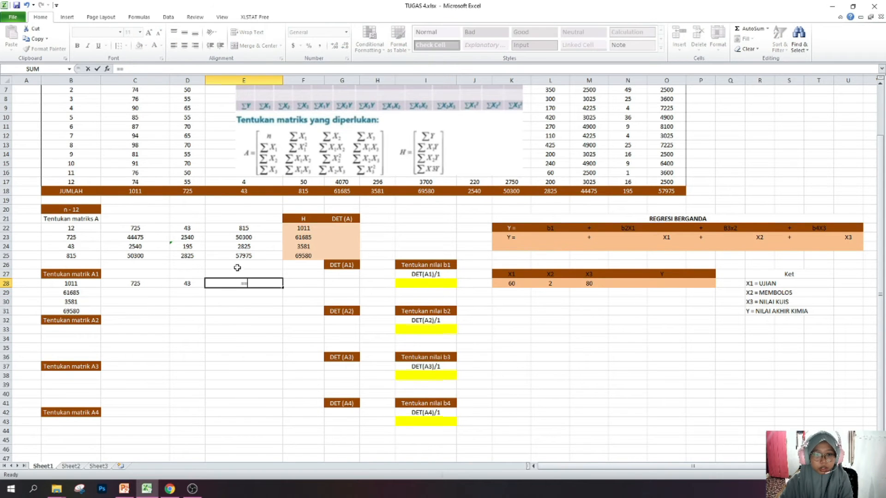
pyautogui.click(236, 236)
pyautogui.press('Return')
pyautogui.click(236, 235)
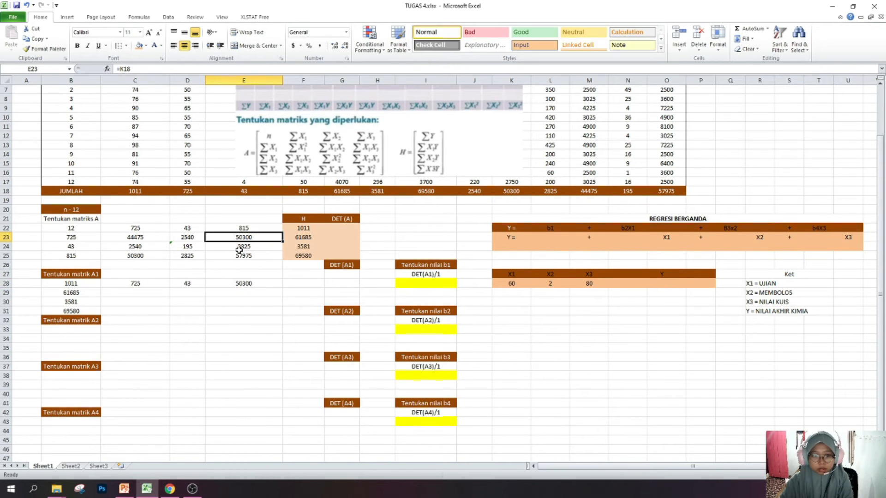
# Link E28 in matrix A1 to matrix A's first-row value with =E22.
pyautogui.click(253, 282)
pyautogui.write('=')
pyautogui.click(238, 230)
pyautogui.press('Return')
# Fill matrix A1's first-row links C28:E28 down to row 31.
pyautogui.moveTo(150, 283); pyautogui.dragTo(215, 283)
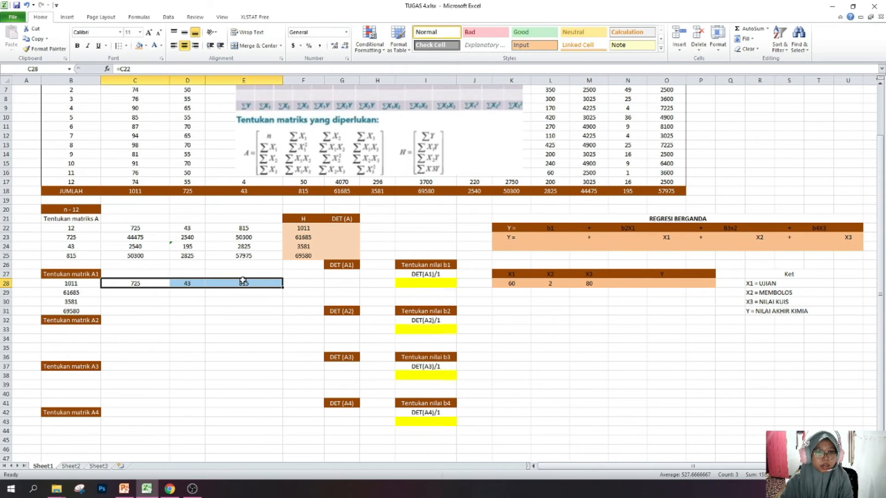
pyautogui.moveTo(286, 290); pyautogui.dragTo(300, 312)
pyautogui.moveTo(138, 283); pyautogui.dragTo(272, 283)
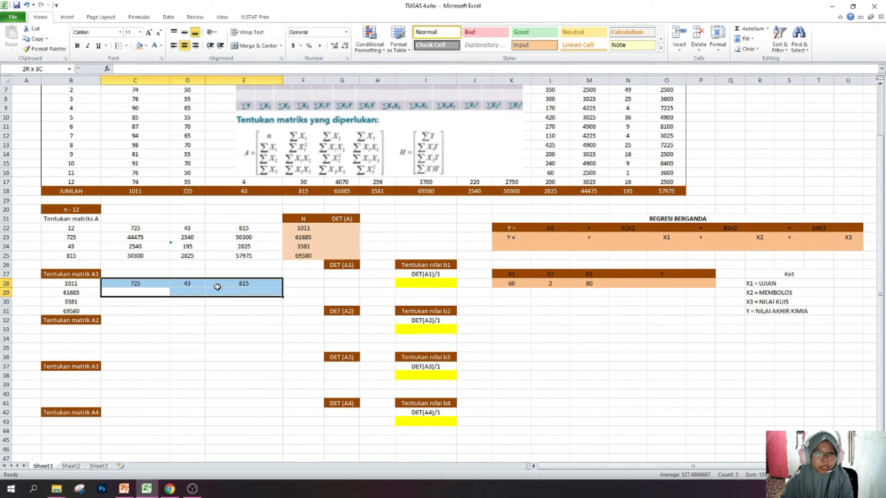
pyautogui.moveTo(139, 284); pyautogui.dragTo(283, 314)
pyautogui.click(194, 323)
# Start matrix A2 by linking B33 to matrix A's first value with =B22.
pyautogui.click(88, 330)
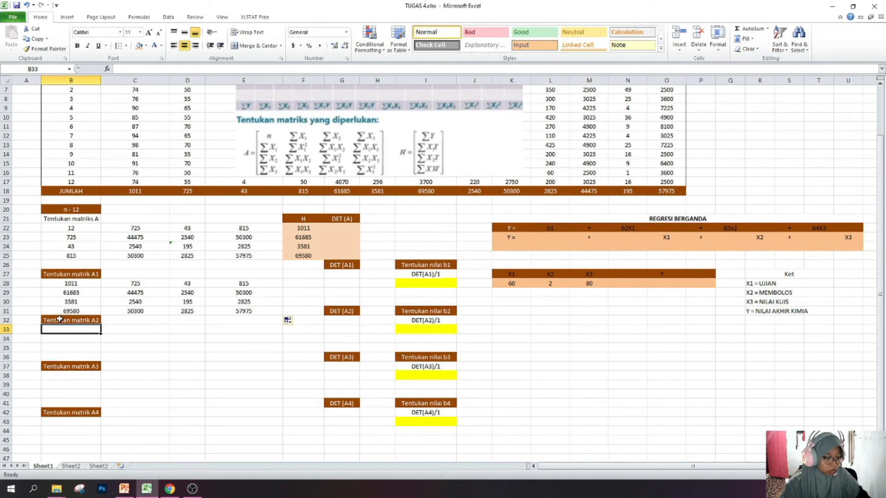
pyautogui.scroll(-1, 95, 331)
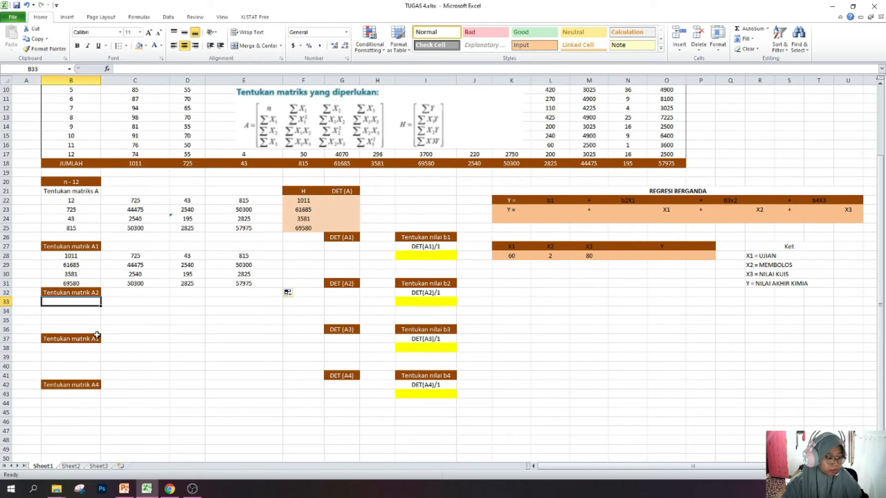
pyautogui.click(71, 203)
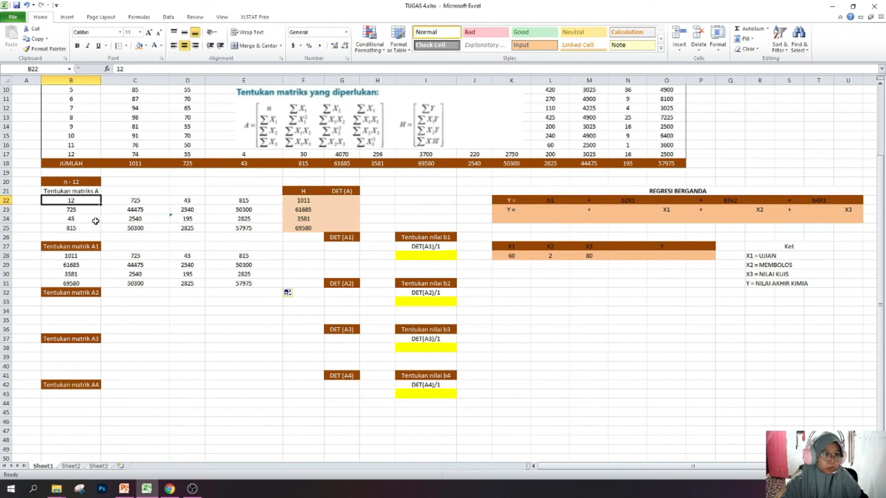
pyautogui.click(79, 302)
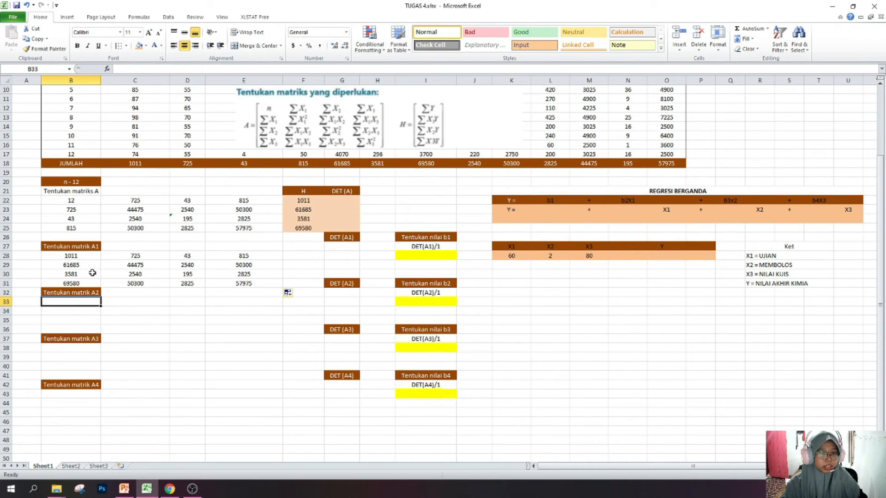
pyautogui.write('=')
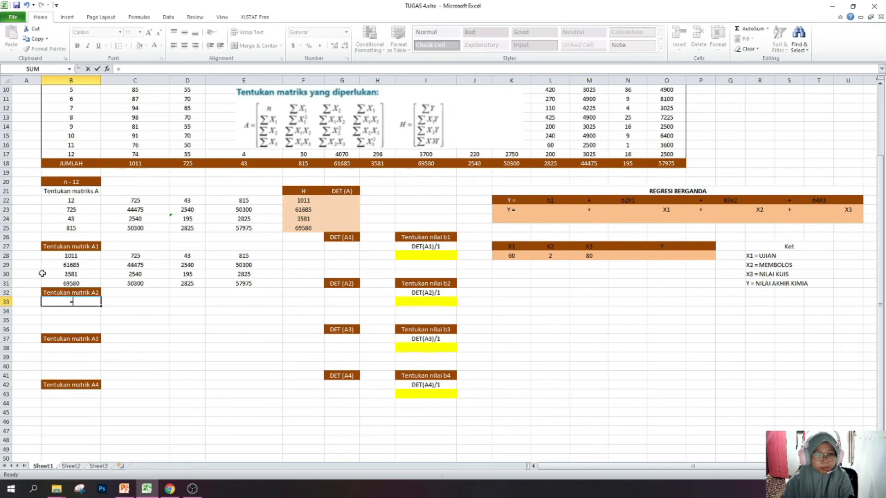
pyautogui.click(61, 204)
pyautogui.press('Return')
# Continue matrix A2's first row by linking C33 to B28 (=B28) and D33 to D28 (=D28) in matrix A1.
pyautogui.click(117, 301)
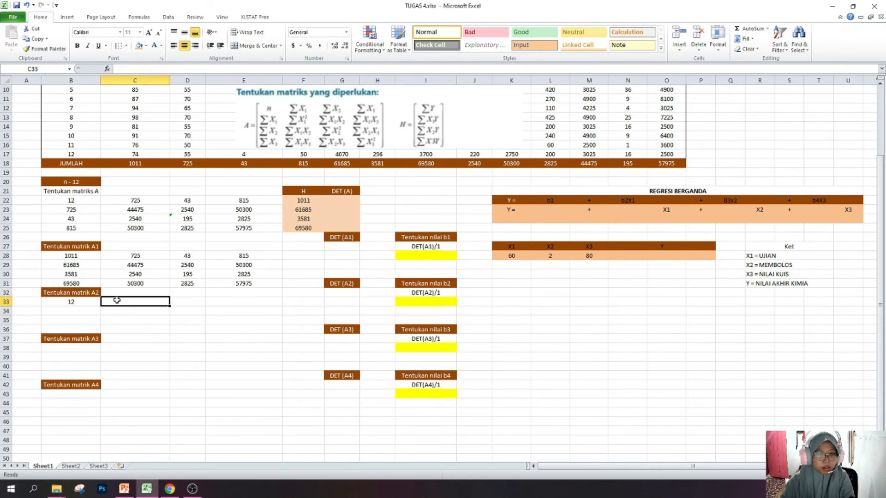
pyautogui.write('=')
pyautogui.click(70, 255)
pyautogui.press('Return')
pyautogui.click(184, 309)
pyautogui.click(185, 302)
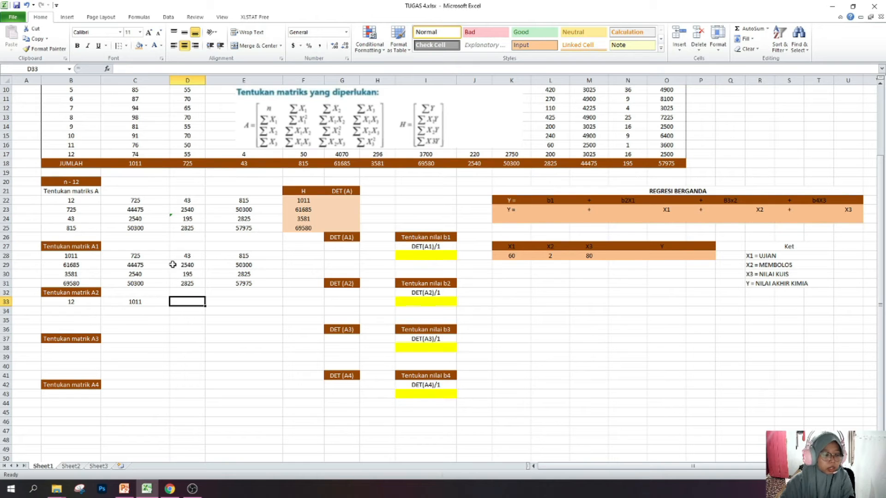
pyautogui.click(190, 259)
pyautogui.click(189, 302)
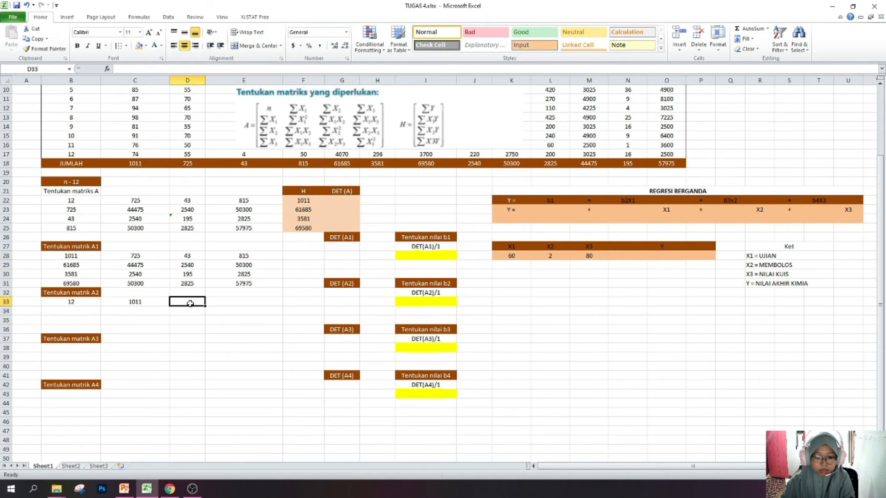
pyautogui.write('=')
pyautogui.click(187, 256)
pyautogui.press('Return')
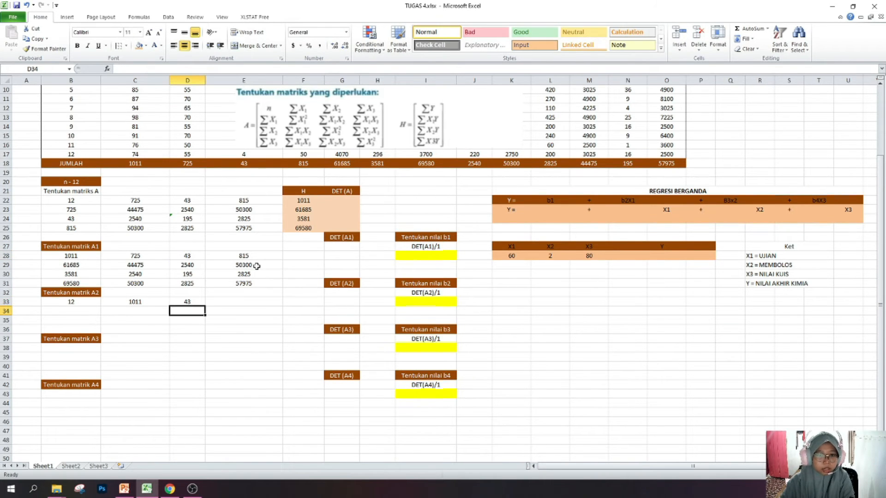
# Link E33 to matrix A1's last first-row value with =E28, then fill B33:E33 down to row 36.
pyautogui.click(233, 304)
pyautogui.write('=')
pyautogui.click(243, 258)
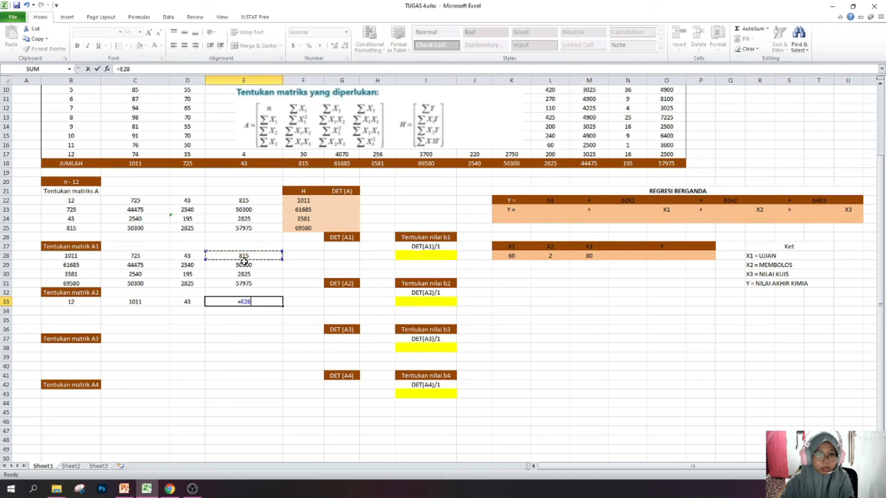
pyautogui.press('Return')
pyautogui.moveTo(71, 302); pyautogui.dragTo(277, 333)
# Start matrix A3 by linking B38 to matrix A2's first value with =B33.
pyautogui.scroll(-2, 216, 339)
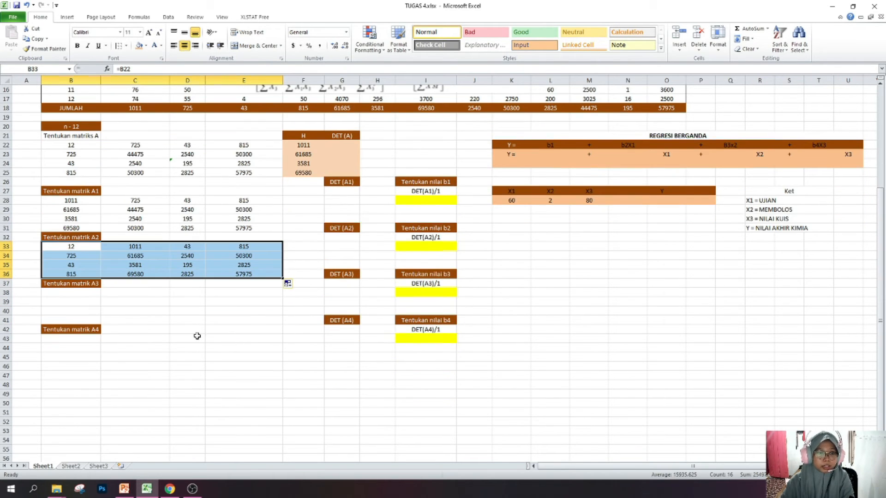
pyautogui.click(83, 293)
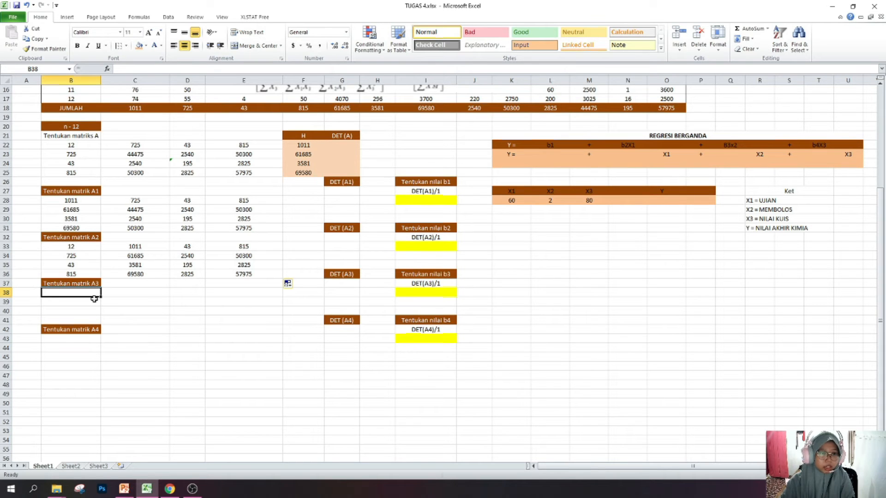
pyautogui.write('=')
pyautogui.click(70, 248)
pyautogui.press('Return')
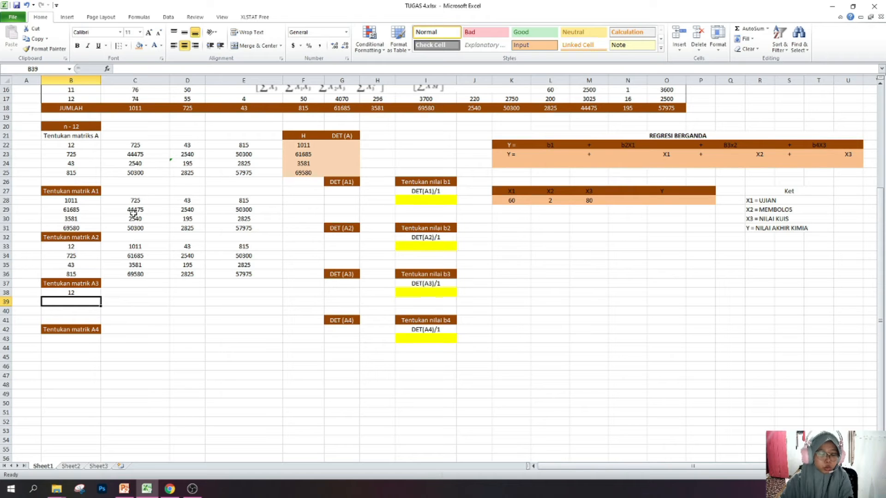
# Continue matrix A3's first row by linking C38 to matrix A1's C28 (=C28) and D38 to matrix A2's C33 (=C33).
pyautogui.click(133, 292)
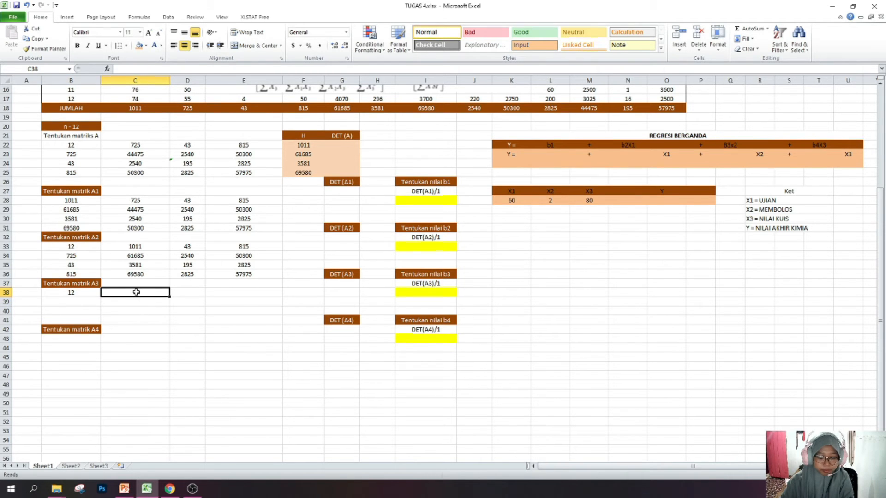
pyautogui.write('=')
pyautogui.click(142, 204)
pyautogui.press('Return')
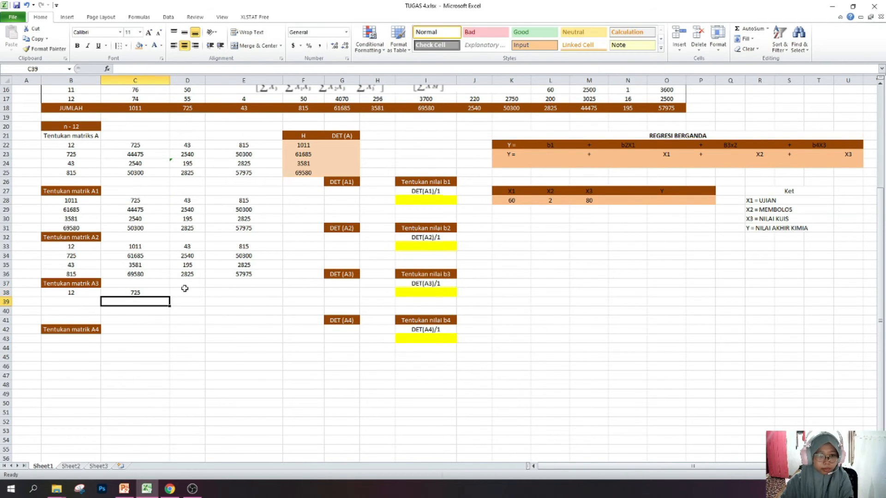
pyautogui.click(186, 290)
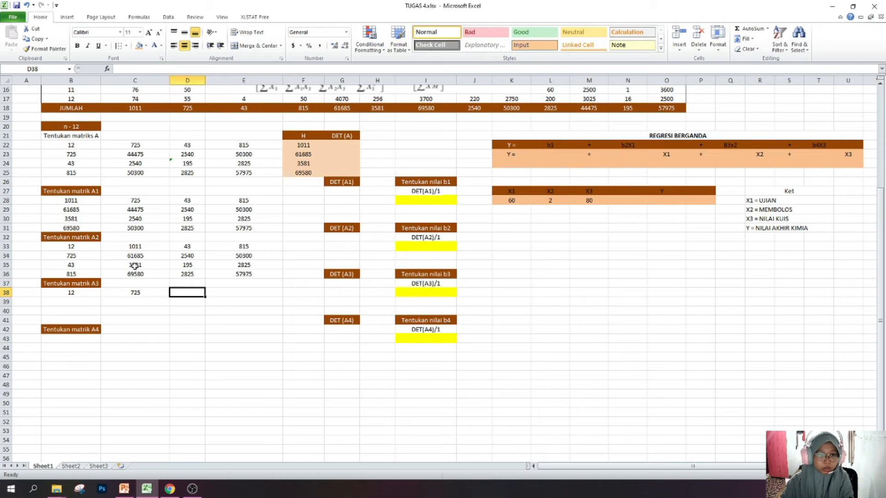
pyautogui.write('=')
pyautogui.click(133, 248)
pyautogui.press('Return')
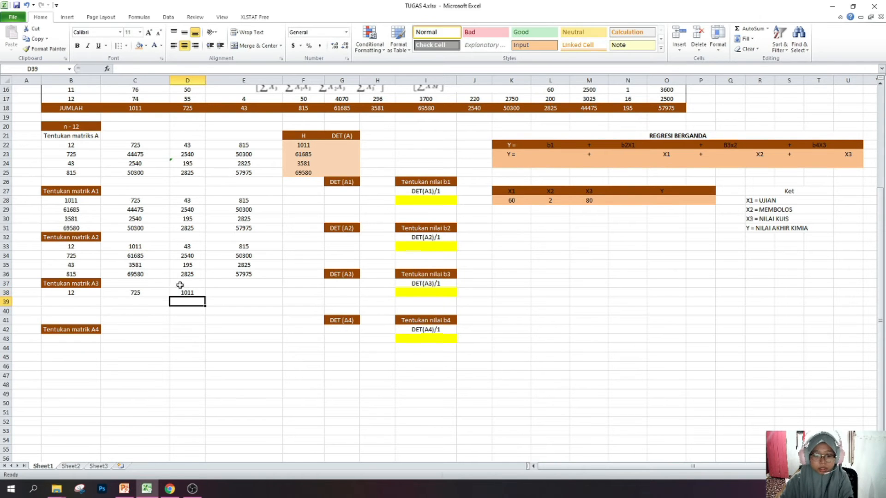
# Link E38 to matrix A2's last first-row value with =E33, and fill B38:E38 down to row 41.
pyautogui.click(229, 291)
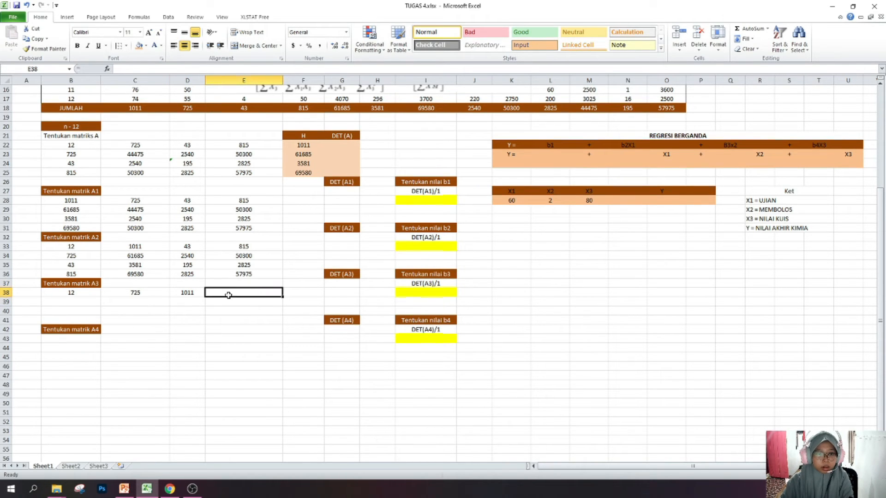
pyautogui.write('=')
pyautogui.click(244, 248)
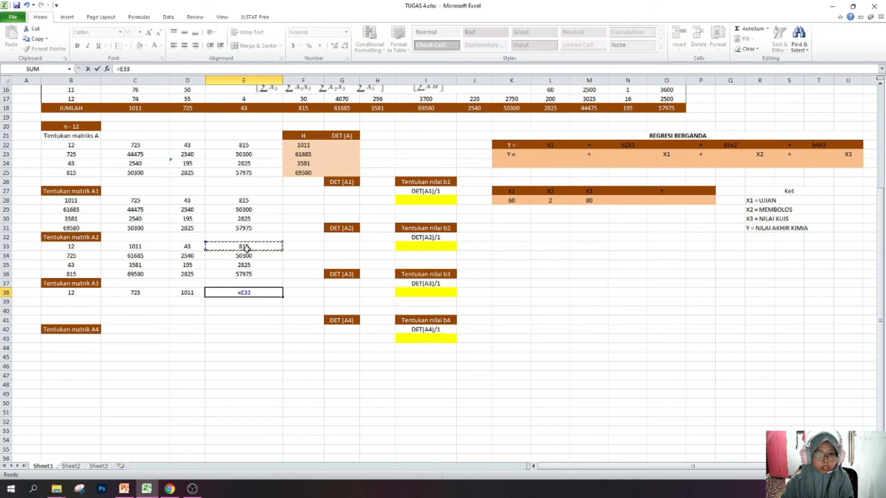
pyautogui.press('Return')
pyautogui.moveTo(73, 294); pyautogui.dragTo(283, 325)
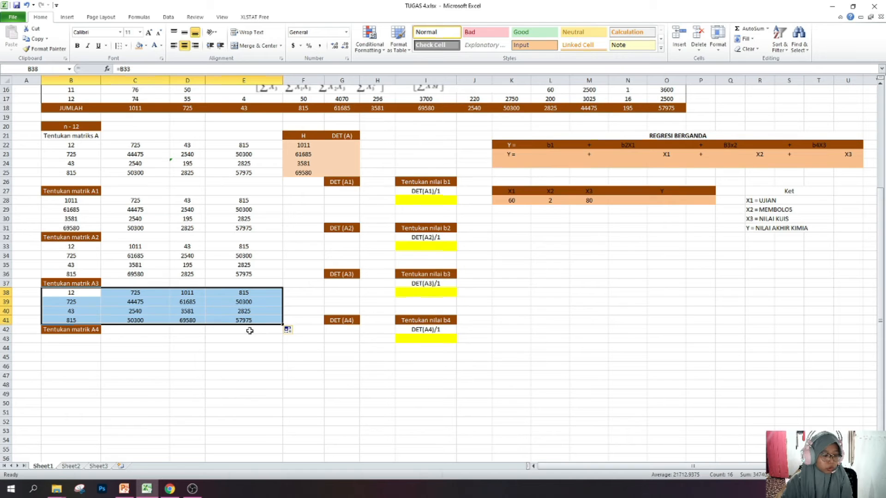
# Start matrix A4's first row by linking B43 to B38 (=B38) and C43 to C38 (=C38) in matrix A3.
pyautogui.scroll(-1, 176, 318)
pyautogui.click(76, 310)
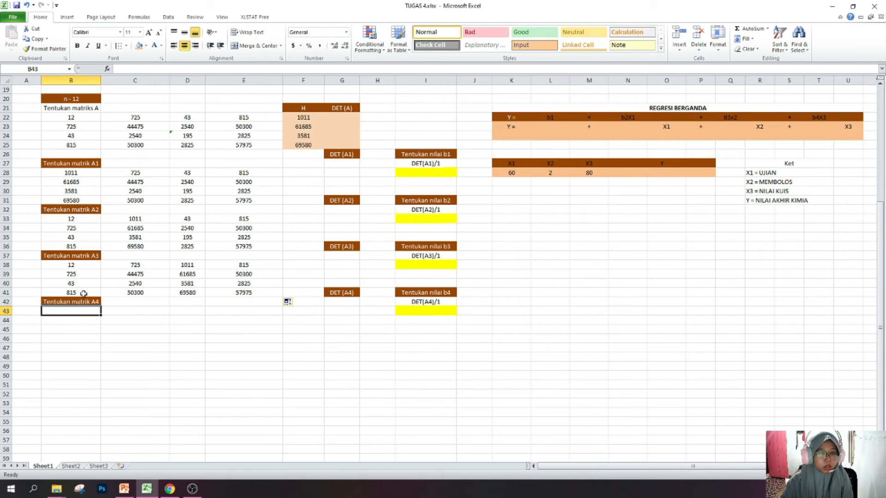
pyautogui.write('=')
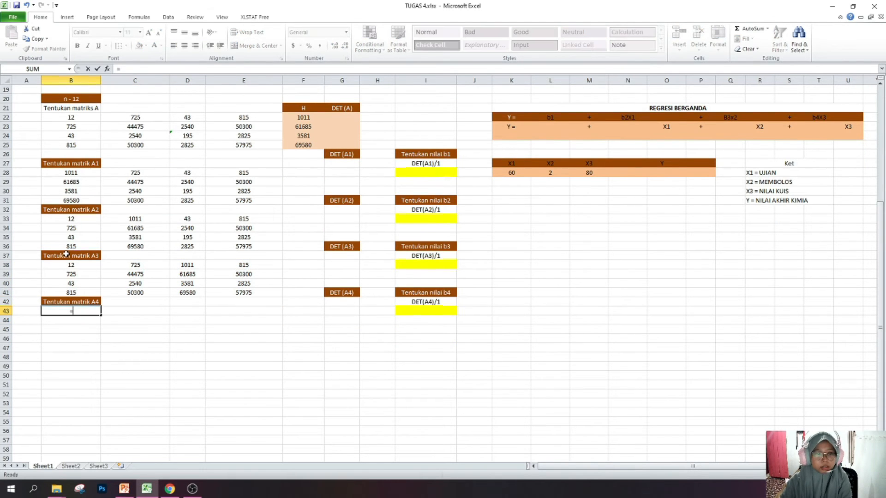
pyautogui.click(72, 267)
pyautogui.press('Return')
pyautogui.click(134, 266)
pyautogui.click(124, 310)
pyautogui.write('=')
pyautogui.click(131, 274)
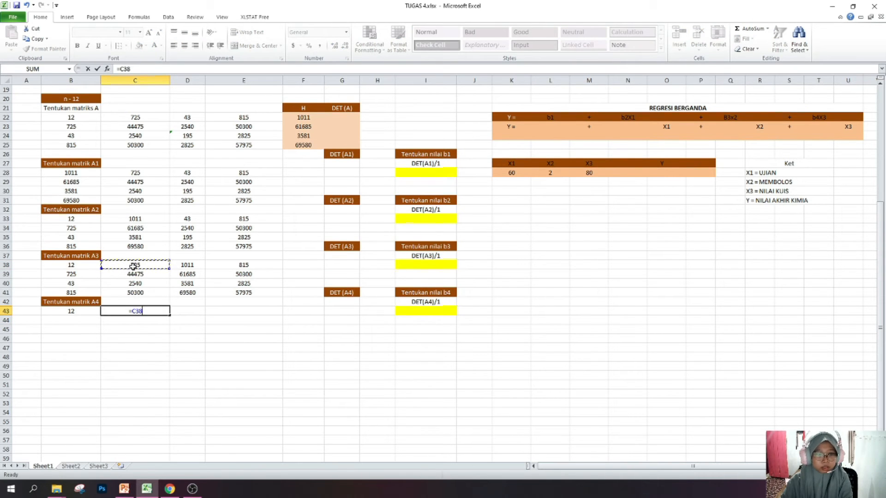
pyautogui.press('Return')
# Try linking matrix A4's third first-row value in D43 to matrix A3's D38.
pyautogui.click(188, 267)
pyautogui.click(194, 307)
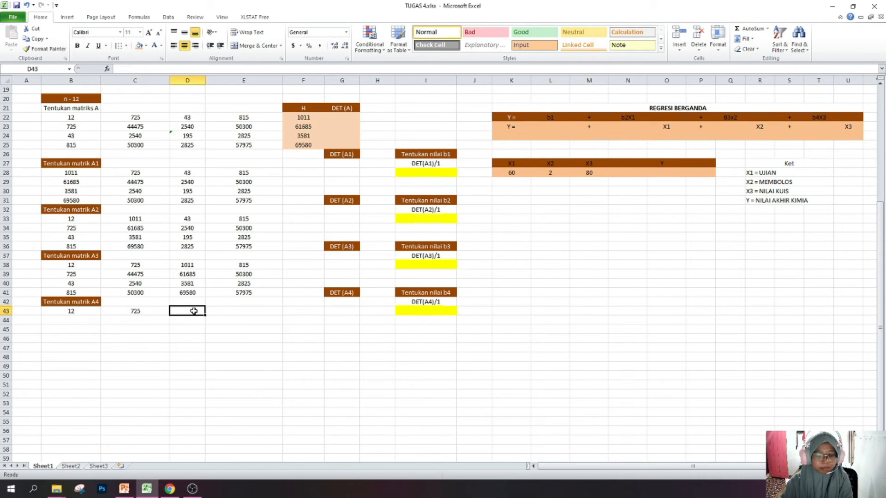
pyautogui.write('=')
pyautogui.click(203, 269)
pyautogui.press('Return')
pyautogui.click(238, 266)
# Replace the formula in D43 with =D33, linking it to matrix A2's third first-row value.
pyautogui.click(197, 310)
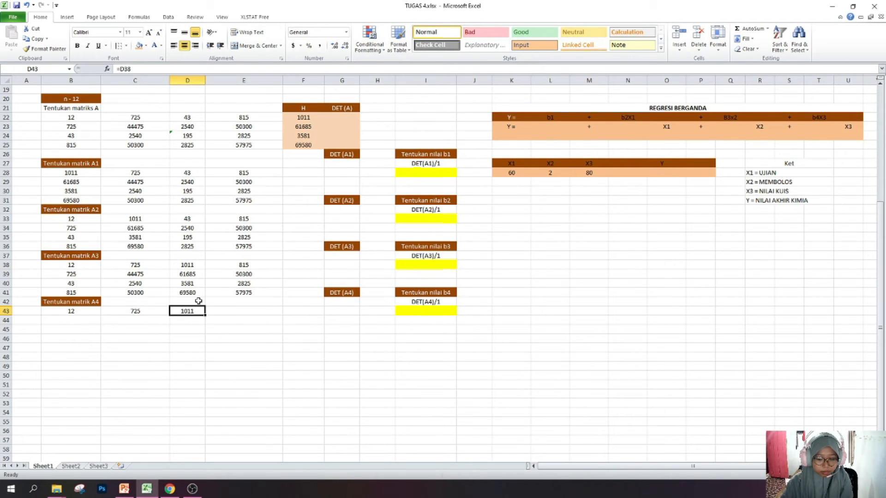
pyautogui.press('BackSpace')
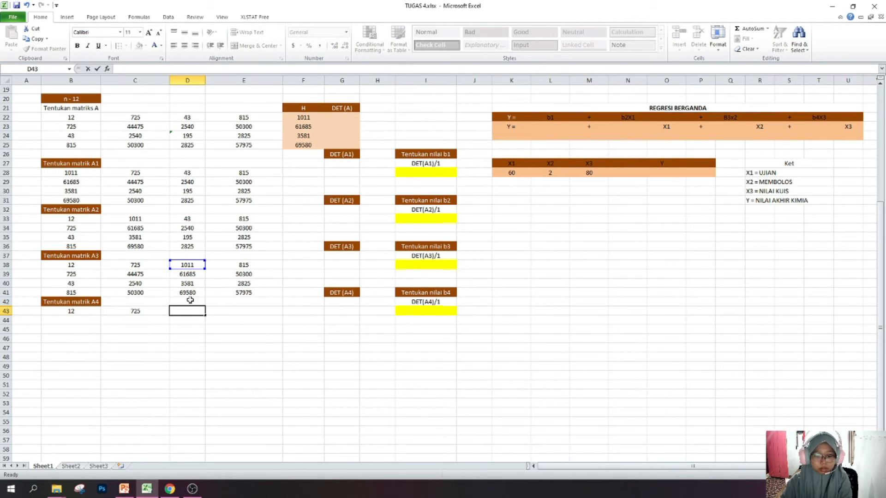
pyautogui.click(187, 219)
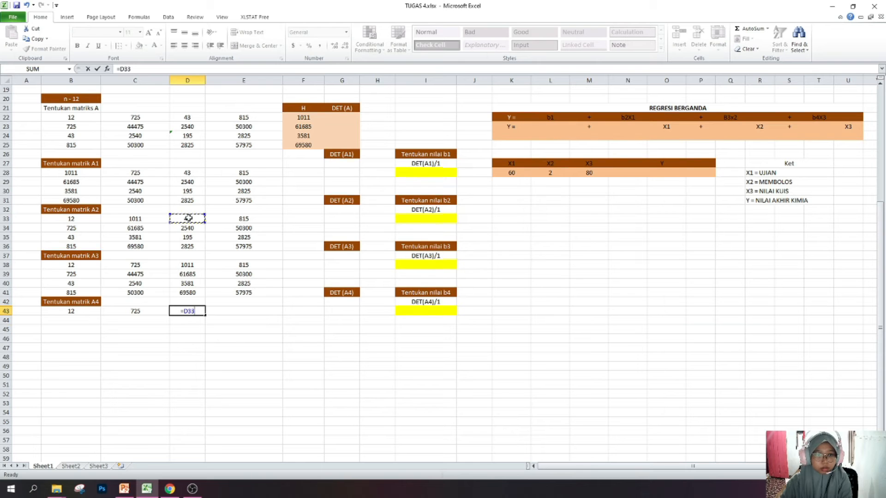
pyautogui.press('Return')
# Link E43 to matrix A3's D38 with =D38, and fill B43:E43 down to row 46 to complete matrix A4.
pyautogui.click(226, 320)
pyautogui.click(225, 311)
pyautogui.write('=')
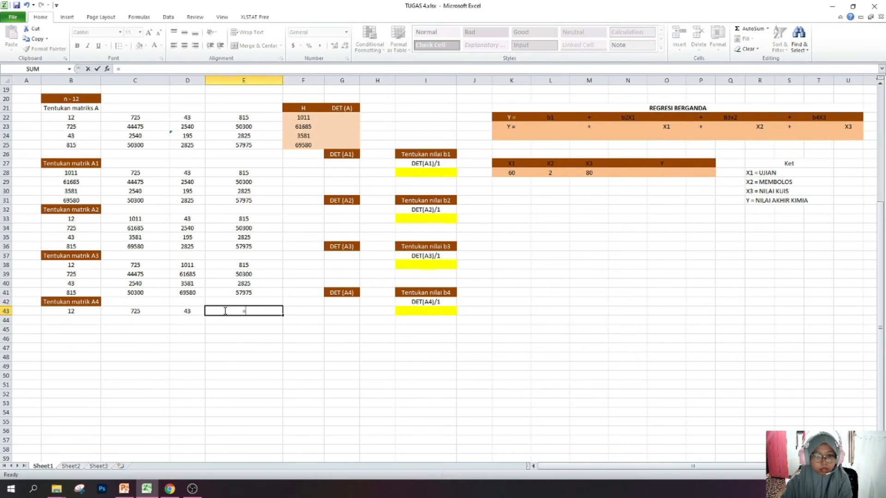
pyautogui.click(187, 263)
pyautogui.press('Return')
pyautogui.moveTo(81, 319); pyautogui.dragTo(282, 342)
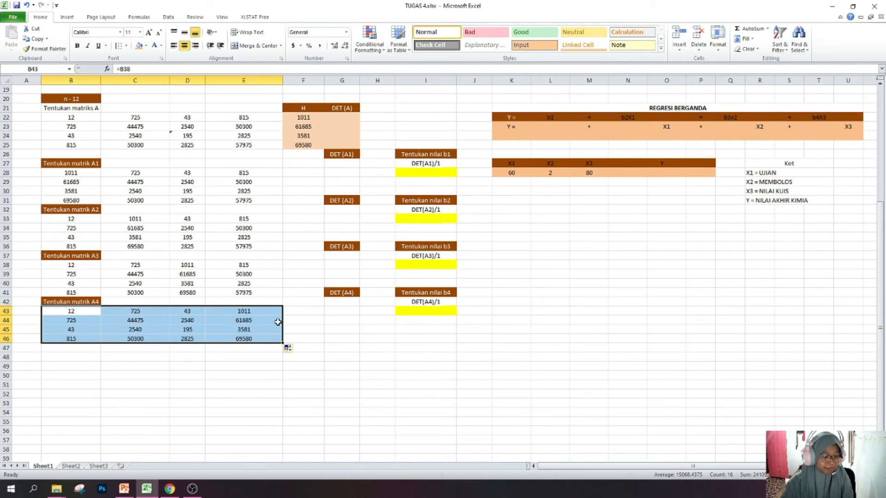
pyautogui.click(277, 336)
pyautogui.click(275, 385)
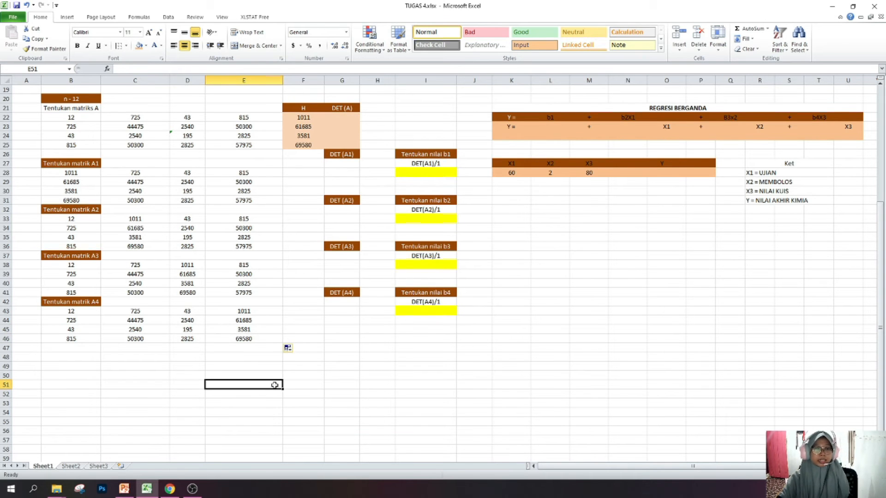
# Try to compute matrix A's determinant in G22 with MDETERM over B22:E26, and clear the cell.
pyautogui.scroll(1, 280, 327)
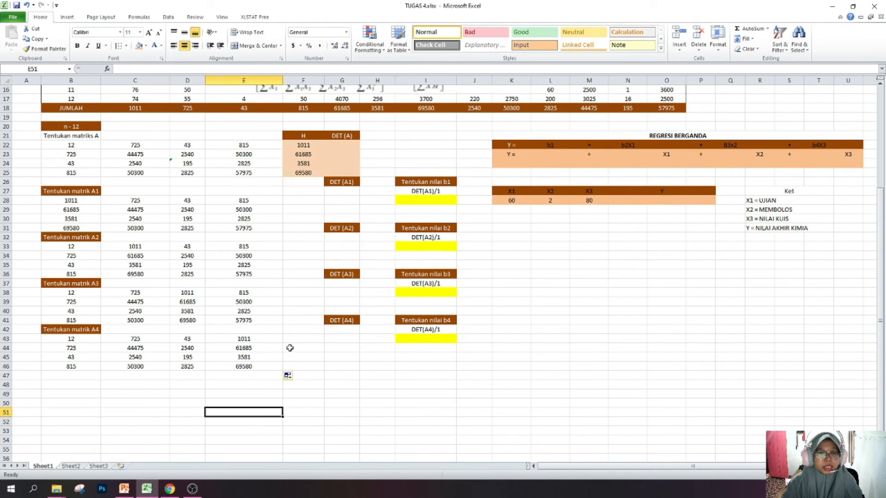
pyautogui.scroll(2, 291, 348)
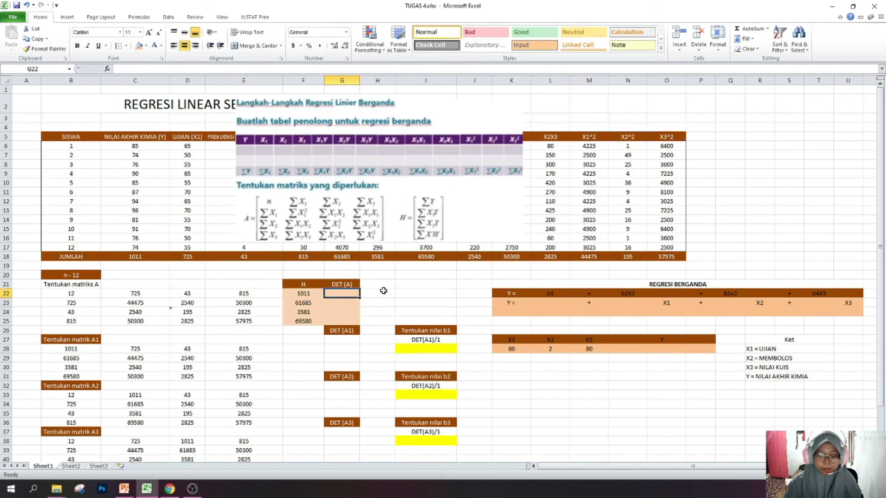
pyautogui.write('=md')
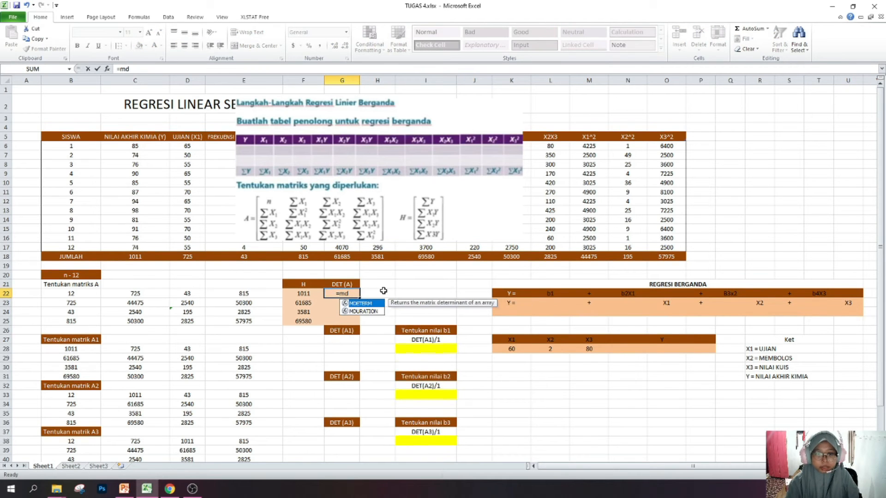
pyautogui.press('Return')
pyautogui.hotkey('ctrl', 'z')
pyautogui.write('=mdter')
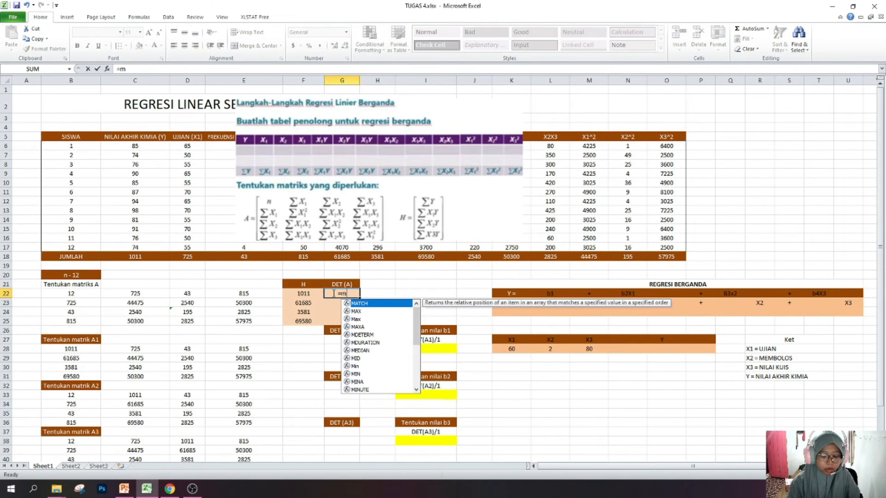
pyautogui.press('BackSpace')
pyautogui.press('BackSpace')
pyautogui.press('BackSpace')
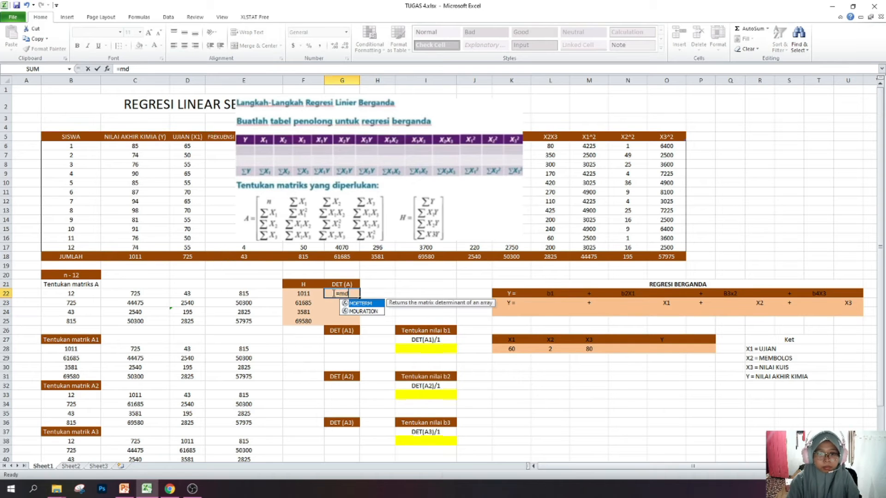
pyautogui.doubleClick(357, 304)
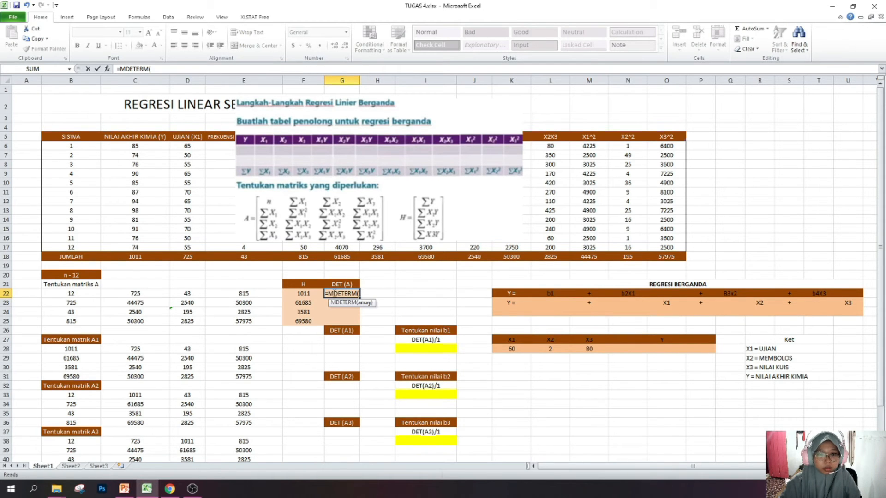
pyautogui.click(75, 295)
pyautogui.moveTo(75, 296); pyautogui.dragTo(253, 325)
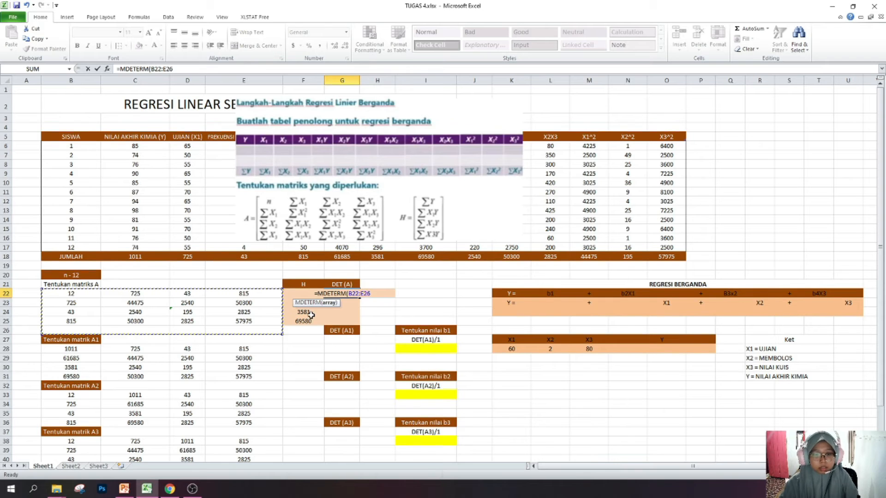
pyautogui.press('Return')
pyautogui.click(349, 295)
pyautogui.press('BackSpace')
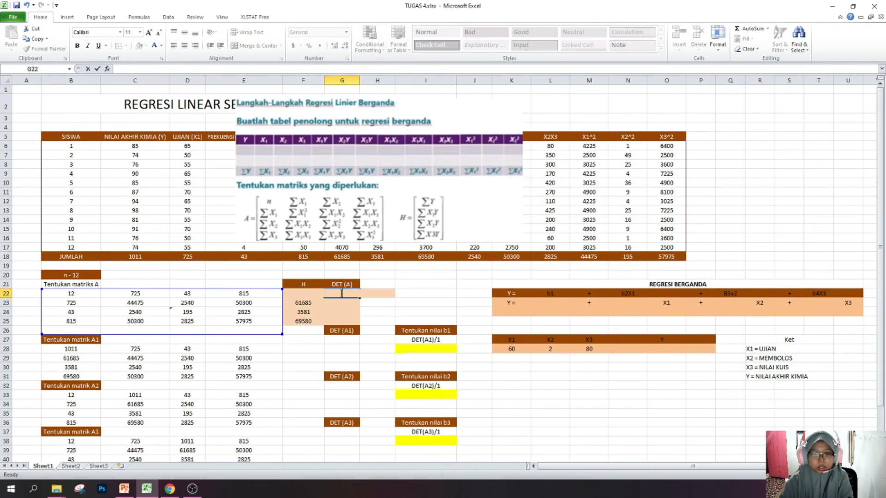
pyautogui.click(278, 321)
# Compute the determinant of matrix A in G22 with MDETERM over B22:E25.
pyautogui.click(329, 294)
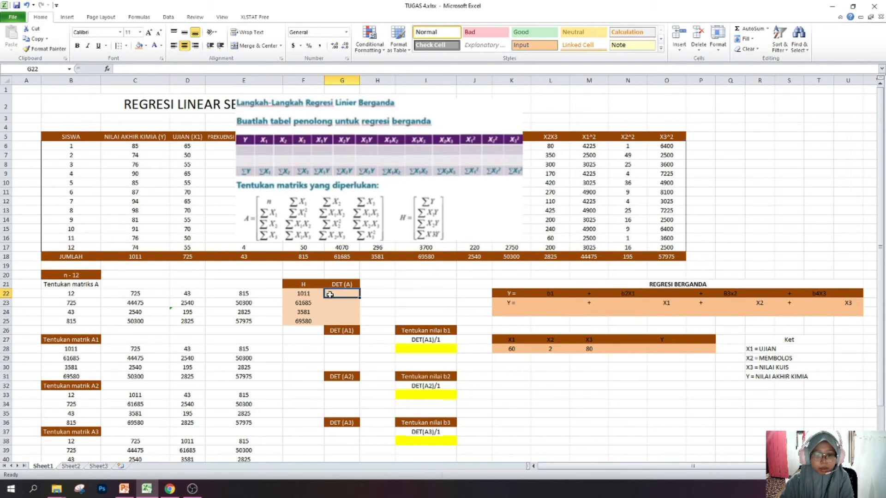
pyautogui.write('=md')
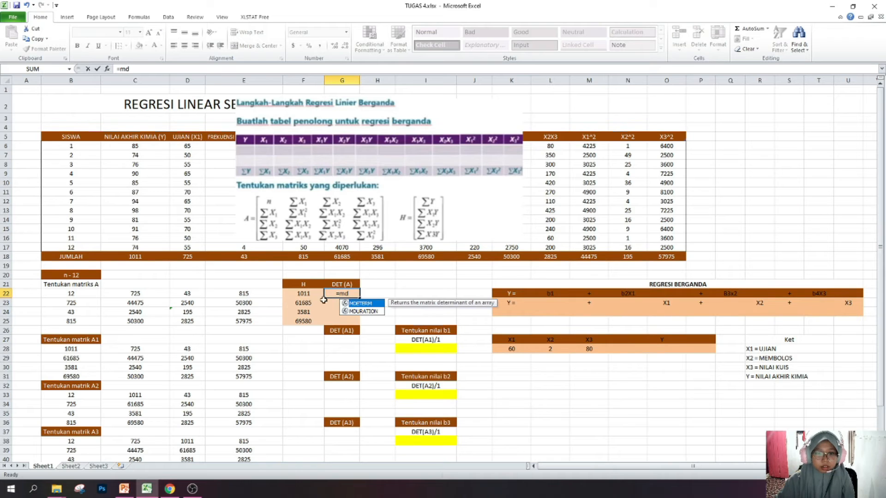
pyautogui.press('Tab')
pyautogui.moveTo(87, 291); pyautogui.dragTo(261, 325)
pyautogui.press('Return')
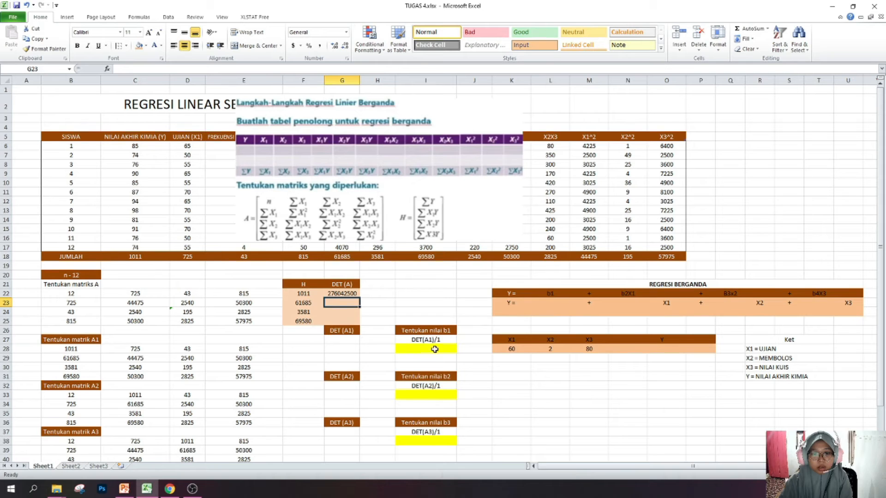
# Compute the determinant of matrix A1 in G27 with MDETERM over B28:E31.
pyautogui.click(358, 340)
pyautogui.scroll(-1, 231, 355)
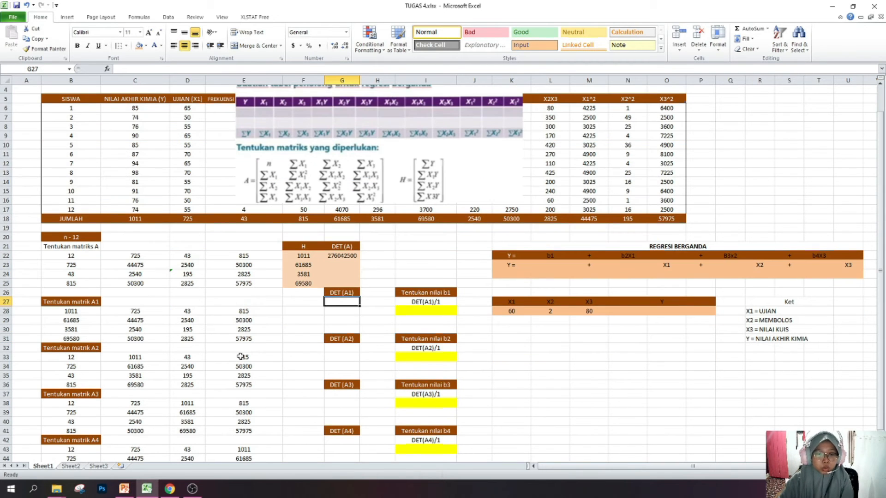
pyautogui.write('=md')
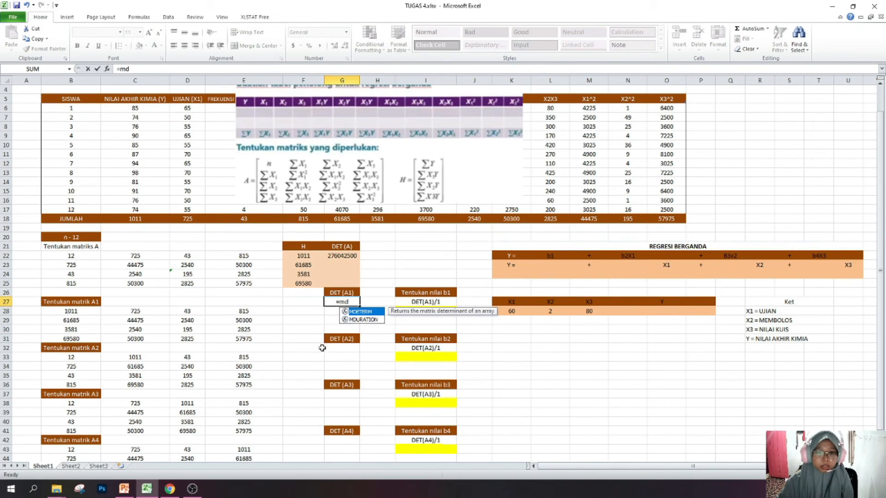
pyautogui.press('Tab')
pyautogui.moveTo(76, 311); pyautogui.dragTo(259, 340)
pyautogui.press('Return')
# Compute the determinant of matrix A2 in G32 with MDETERM over B33:E36.
pyautogui.click(340, 349)
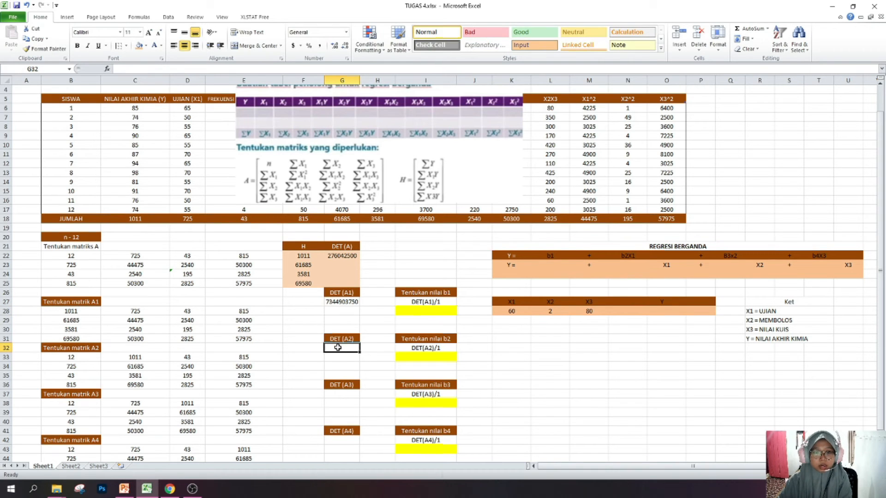
pyautogui.write('=md')
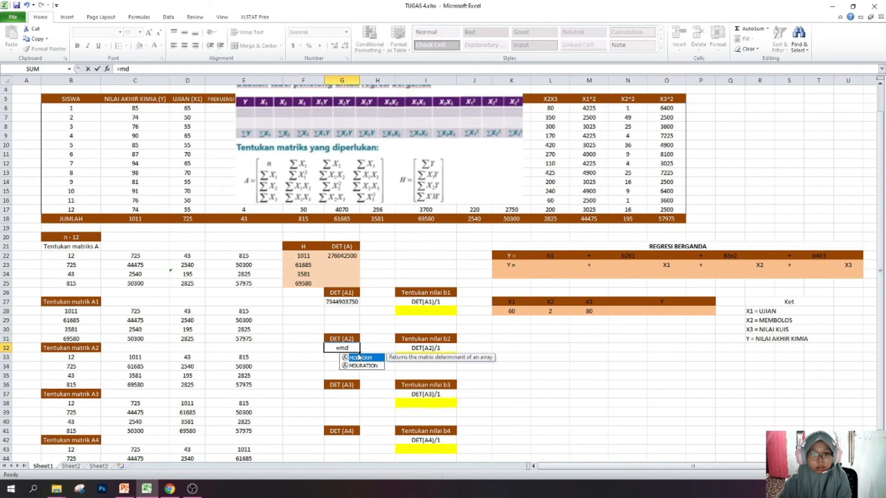
pyautogui.doubleClick(359, 357)
pyautogui.moveTo(93, 358); pyautogui.dragTo(233, 383)
pyautogui.press('Return')
# Compute the determinant of matrix A3 in G37 with MDETERM over B38:E41.
pyautogui.click(335, 395)
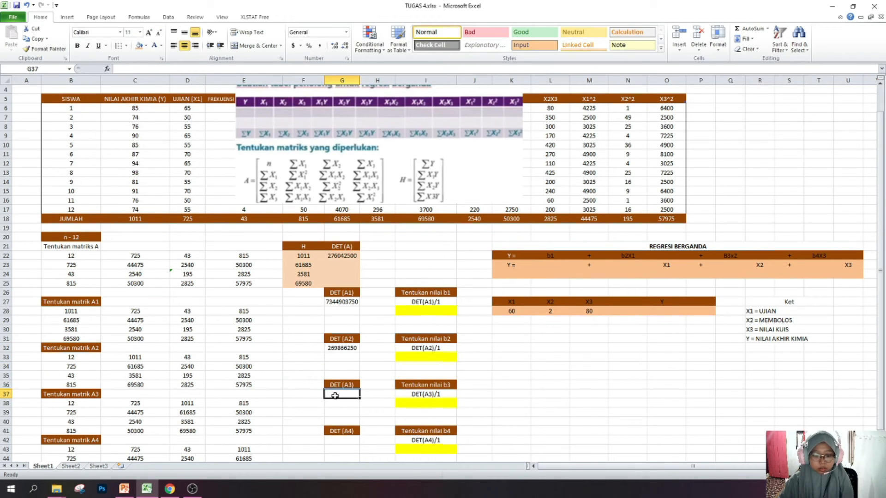
pyautogui.write('=m')
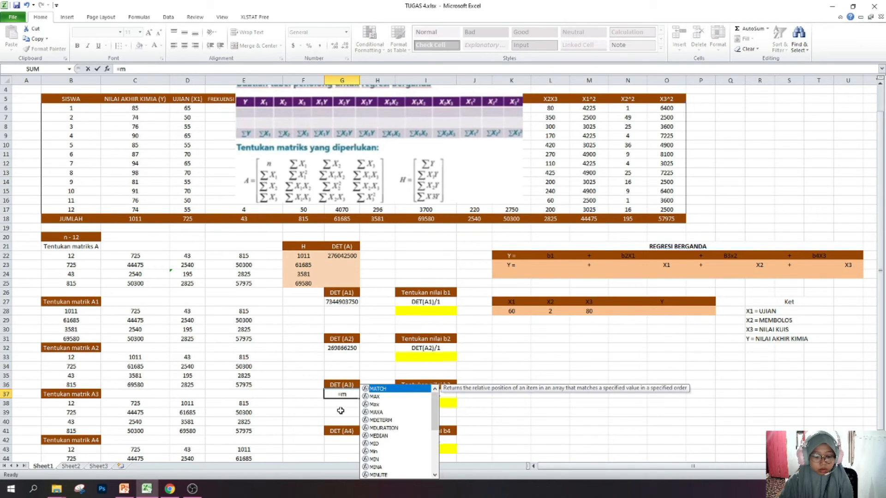
pyautogui.write('d')
pyautogui.doubleClick(372, 404)
pyautogui.moveTo(84, 404); pyautogui.dragTo(245, 429)
pyautogui.press('Return')
# Compute the determinant of matrix A4 in G42 with MDETERM over B43:E46.
pyautogui.scroll(-2, 323, 410)
pyautogui.click(354, 385)
pyautogui.write('=md')
pyautogui.doubleClick(374, 389)
pyautogui.moveTo(73, 393); pyautogui.dragTo(231, 417)
pyautogui.press('Return')
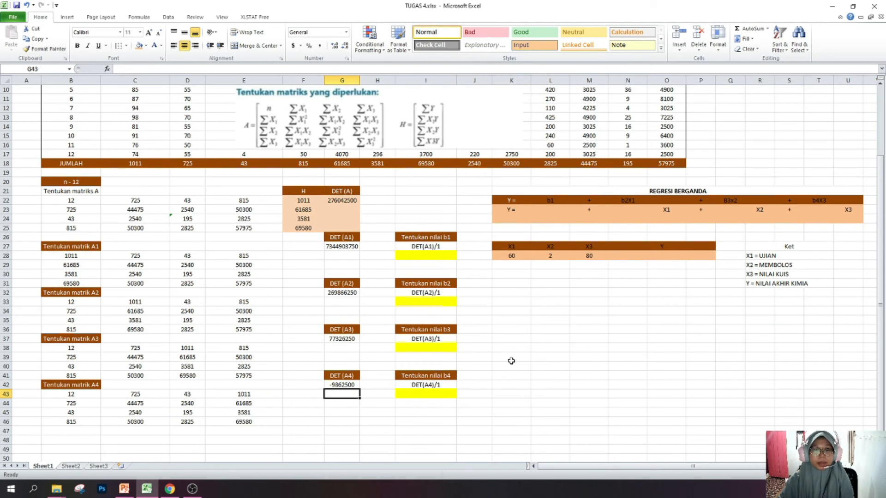
# Correct the formula label under the b1 heading in I27 to DET(A1)/A.
pyautogui.scroll(2, 502, 301)
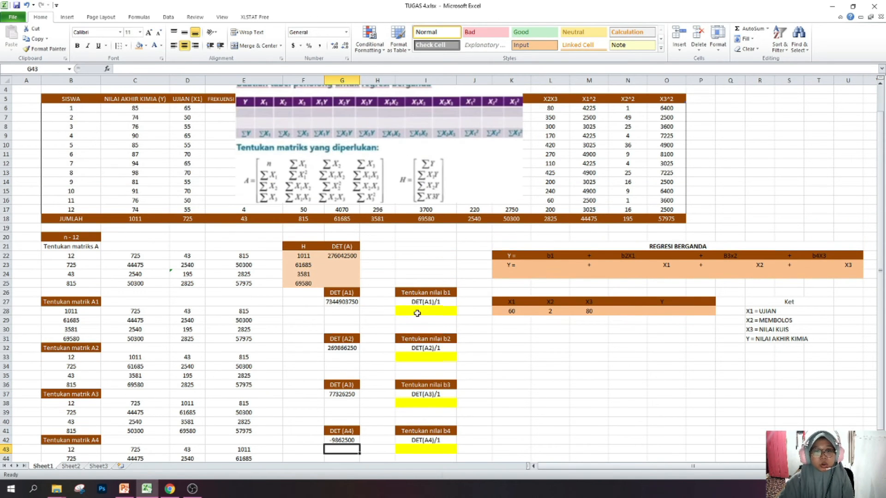
pyautogui.scroll(-1, 338, 306)
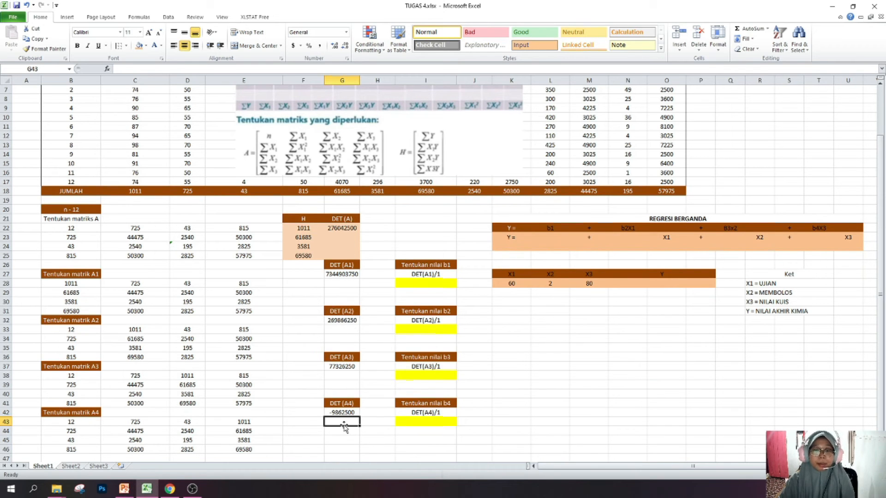
pyautogui.click(444, 282)
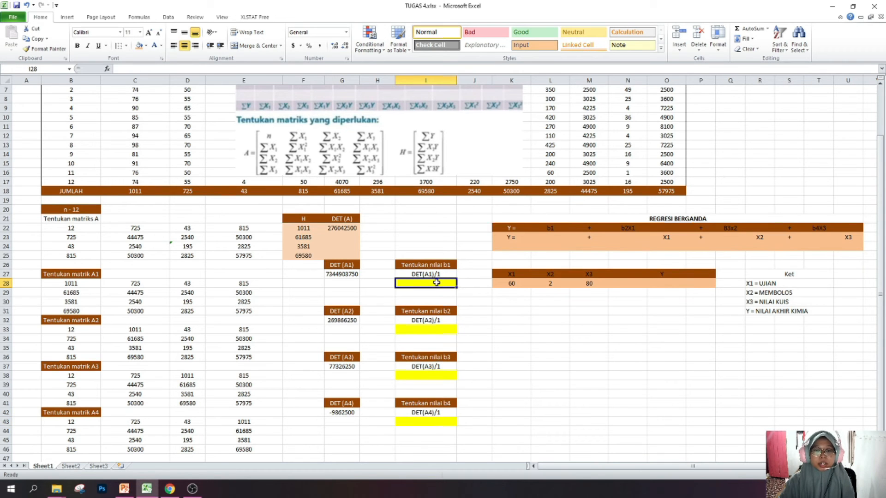
pyautogui.doubleClick(434, 274)
pyautogui.press('BackSpace')
pyautogui.write('a')
pyautogui.press('BackSpace')
pyautogui.write('A')
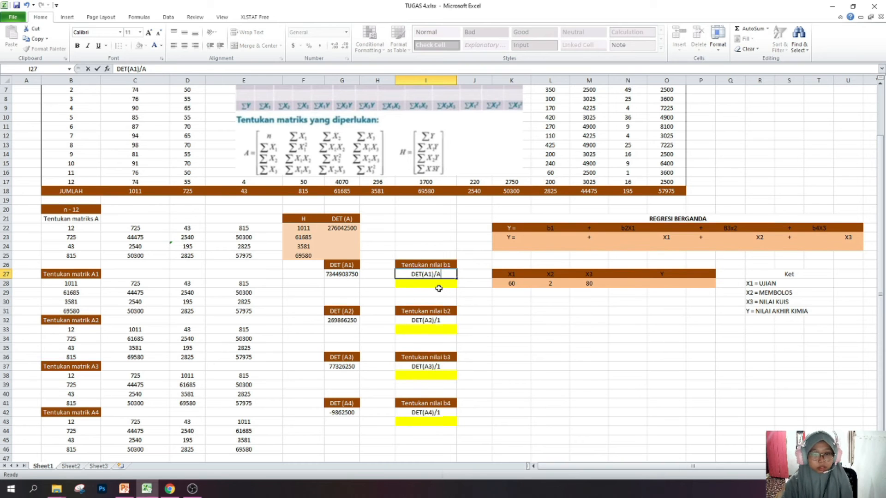
# Correct the labels in I32, I37 and I42 to DET(A2)/A, DET(A3)/A and DET(A4)/A.
pyautogui.doubleClick(440, 320)
pyautogui.press('BackSpace')
pyautogui.write('A')
pyautogui.doubleClick(446, 367)
pyautogui.press('BackSpace')
pyautogui.write('A')
pyautogui.doubleClick(442, 412)
pyautogui.press('BackSpace')
pyautogui.write('A')
# Calculate b1 in I28 by dividing the determinant of A1 by that of A, using =G27/G22.
pyautogui.click(408, 278)
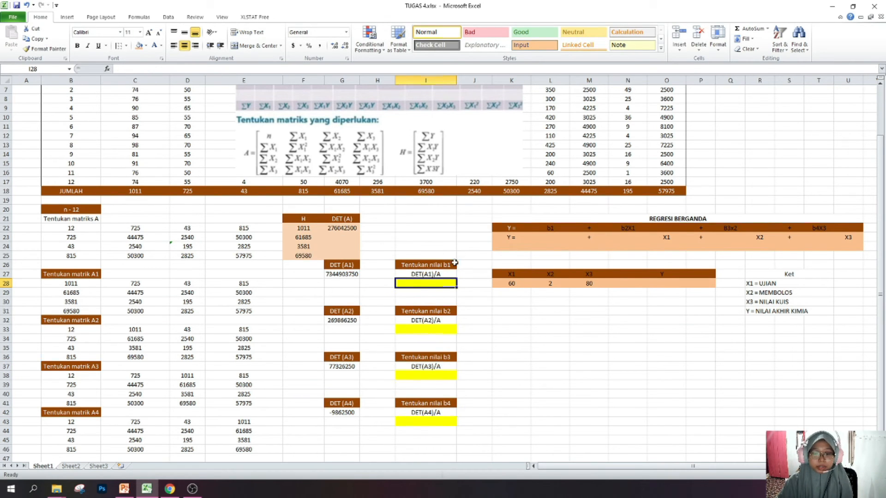
pyautogui.write('=')
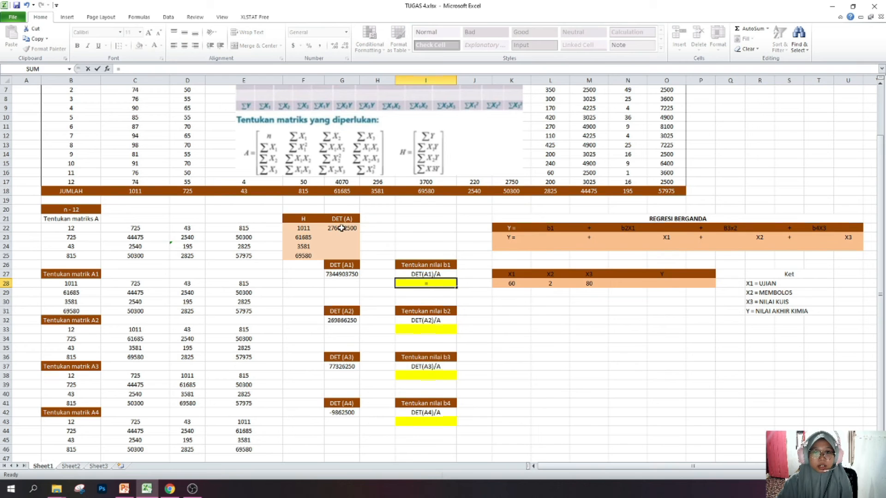
pyautogui.click(350, 274)
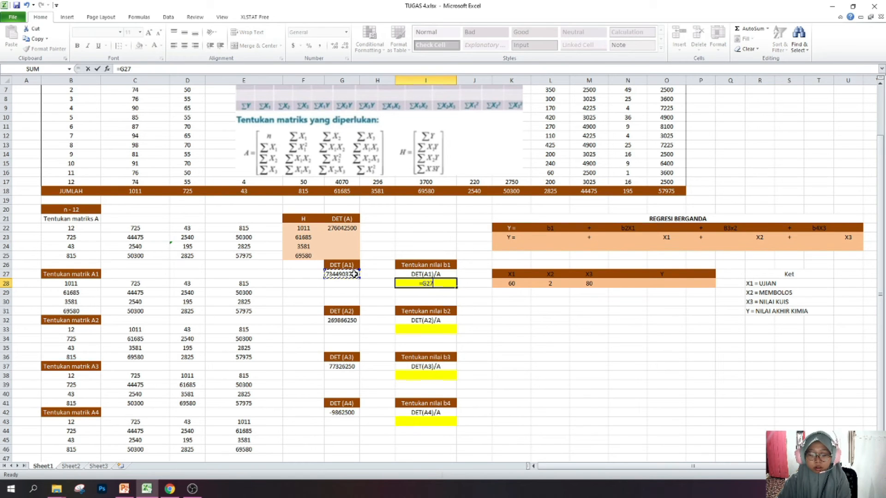
pyautogui.write('/')
pyautogui.click(346, 229)
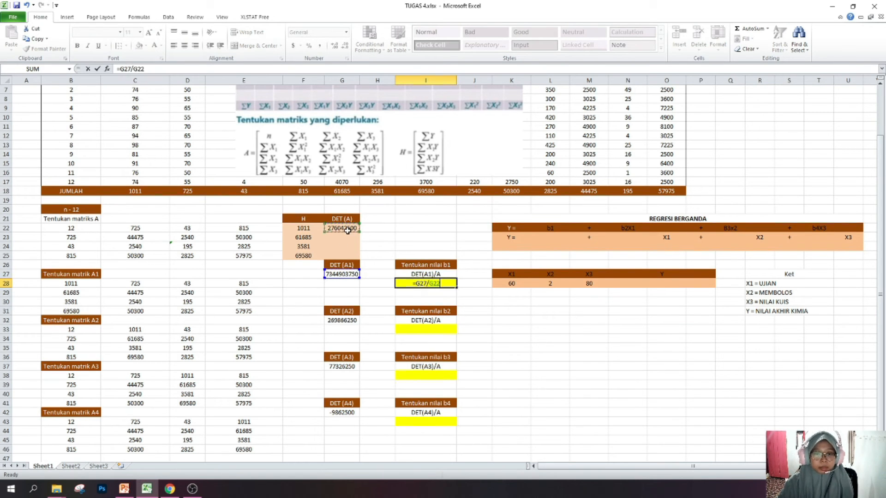
pyautogui.press('Return')
# Calculate b2 in I33 by dividing the determinant of A2 by that of A, using =G32/G22.
pyautogui.click(441, 330)
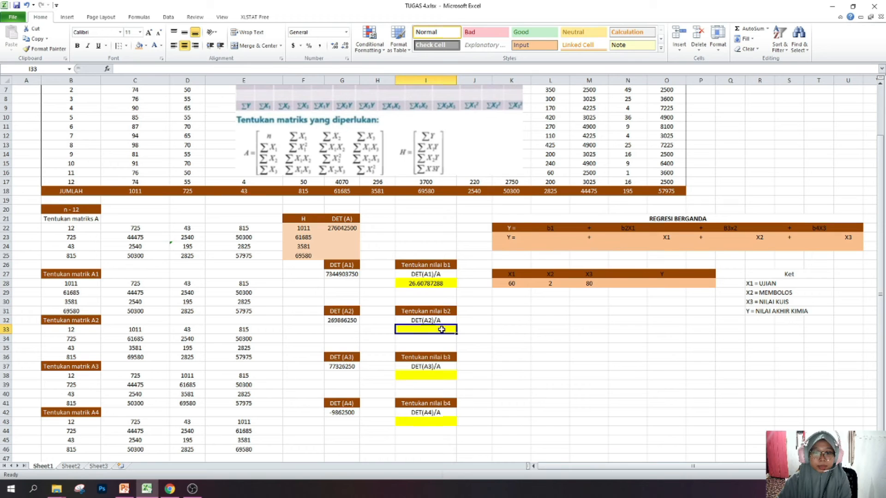
pyautogui.write('=')
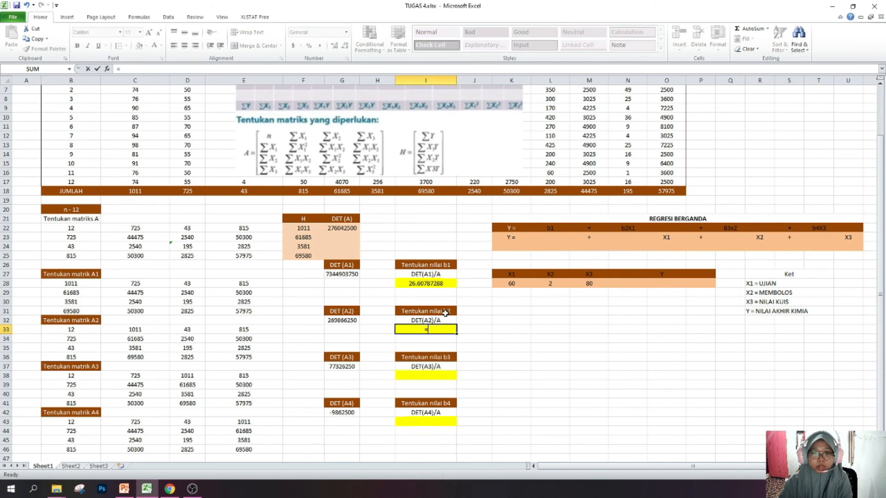
pyautogui.click(345, 322)
pyautogui.write('/')
pyautogui.click(340, 228)
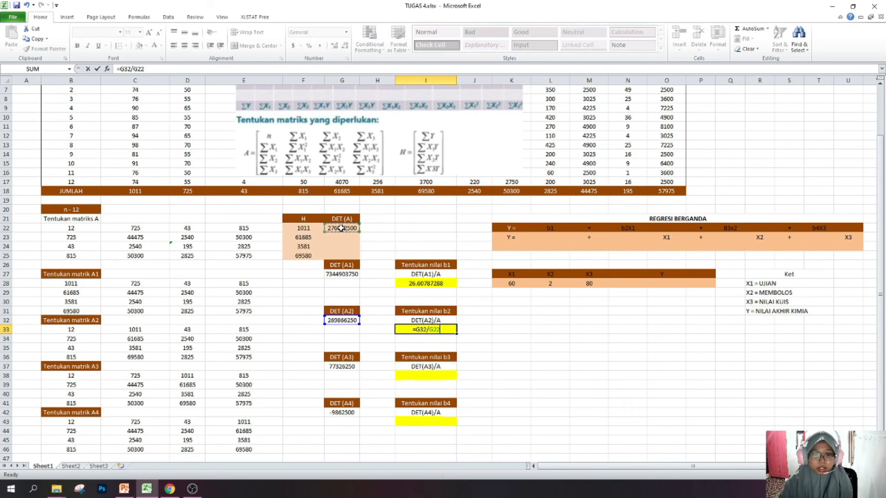
pyautogui.press('Return')
# Calculate b3 in I38 by dividing the determinant of A3 in G37 by the determinant of A in G22.
pyautogui.click(429, 374)
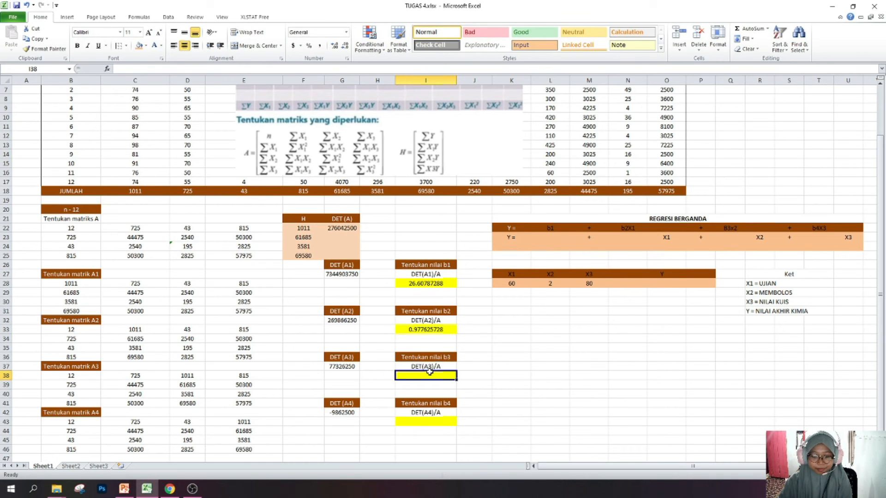
pyautogui.write('=')
pyautogui.click(358, 367)
pyautogui.write('/')
pyautogui.click(332, 230)
pyautogui.press('Return')
# Calculate b4 in I43 by dividing the determinant of A4 in G42 by the determinant of A in G22.
pyautogui.click(434, 421)
pyautogui.write('=')
pyautogui.click(357, 412)
pyautogui.write('/')
pyautogui.click(340, 229)
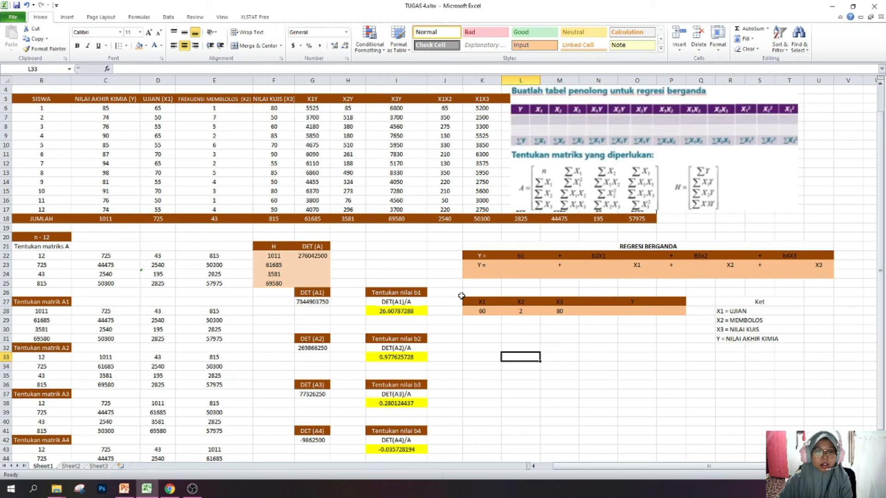
# Link the b1 term of the regression equation in L23 to the coefficient in I28.
pyautogui.scroll(-1, 459, 297)
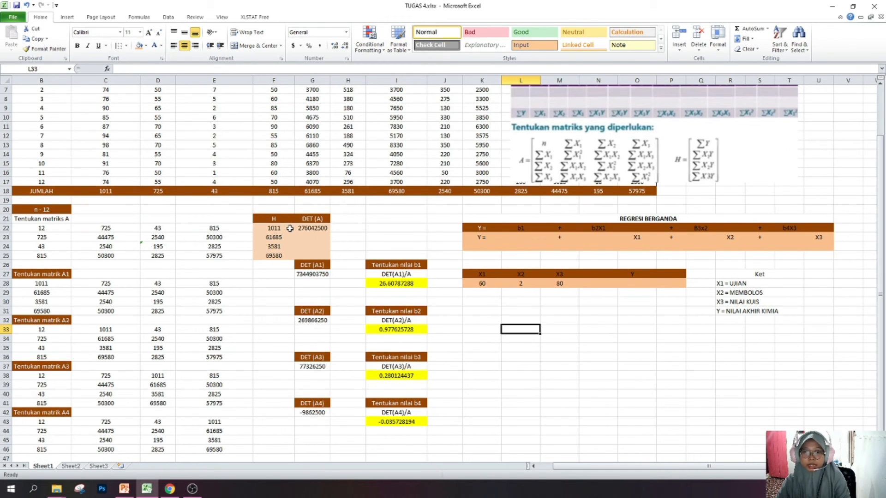
pyautogui.click(516, 239)
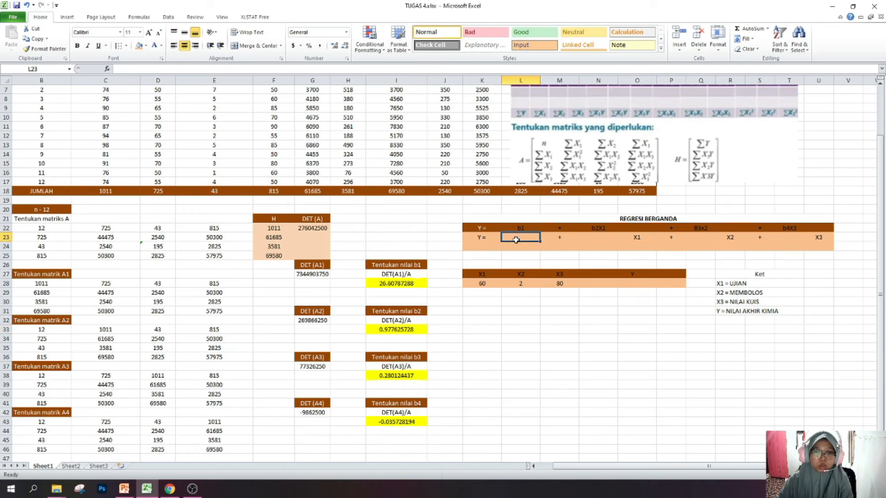
pyautogui.write('=')
pyautogui.click(415, 283)
pyautogui.press('Return')
# Link the X1 coefficient of the regression equation in N23 to b2 with =I33.
pyautogui.click(595, 235)
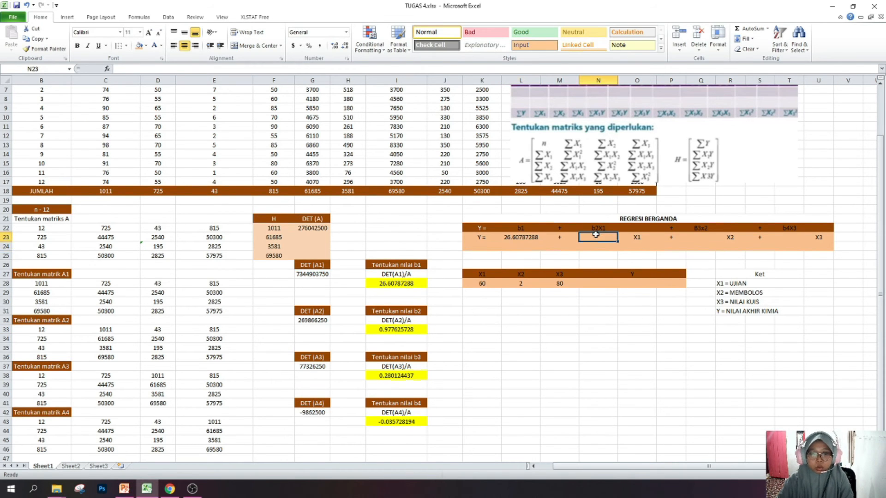
pyautogui.write('=')
pyautogui.click(403, 329)
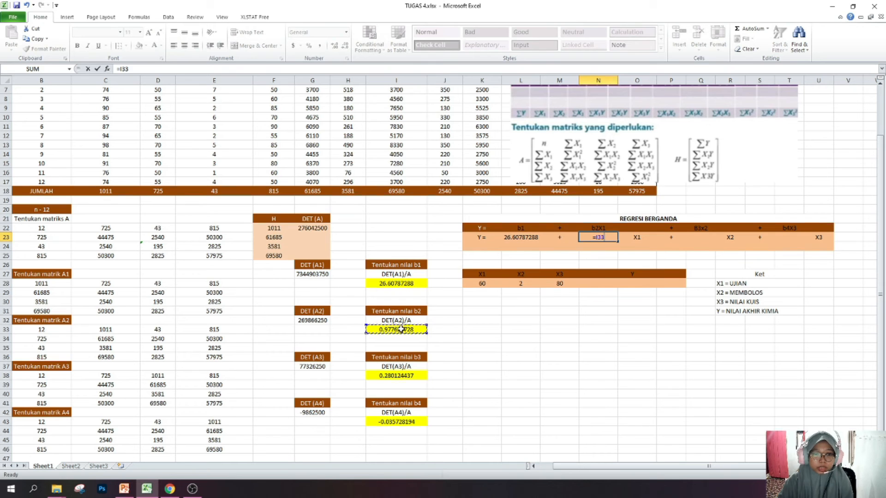
pyautogui.press('Return')
# Link the X2 coefficient of the regression equation in Q23 to b3 with =I38.
pyautogui.click(710, 236)
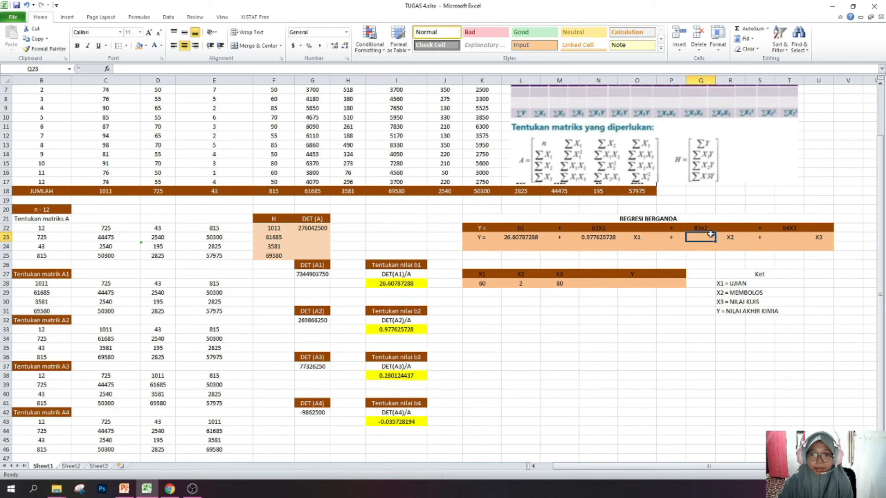
pyautogui.write('=')
pyautogui.click(408, 376)
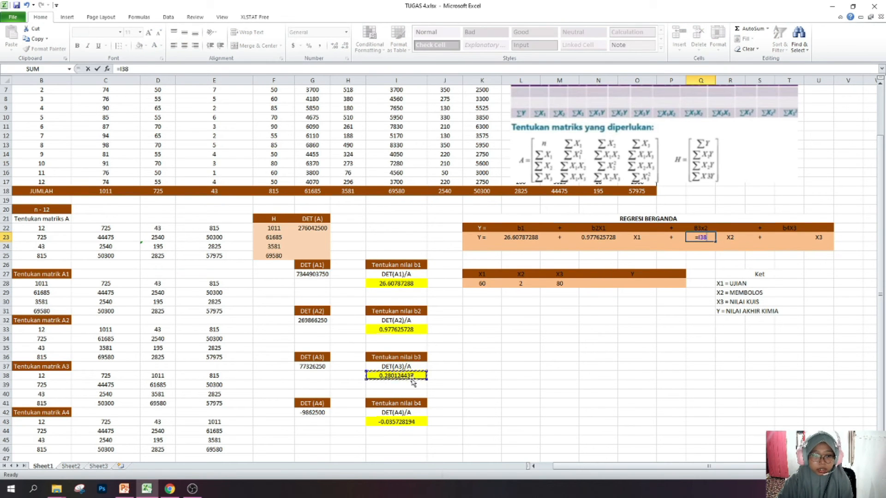
pyautogui.press('super')
pyautogui.press('super')
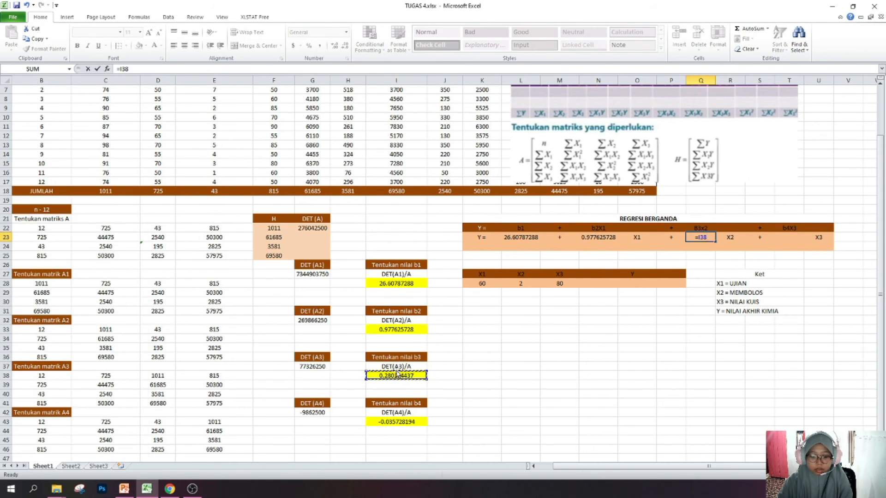
pyautogui.press('Return')
# Link the X3 coefficient of the regression equation in T23 to the b4 value in I43.
pyautogui.click(783, 240)
pyautogui.write('=')
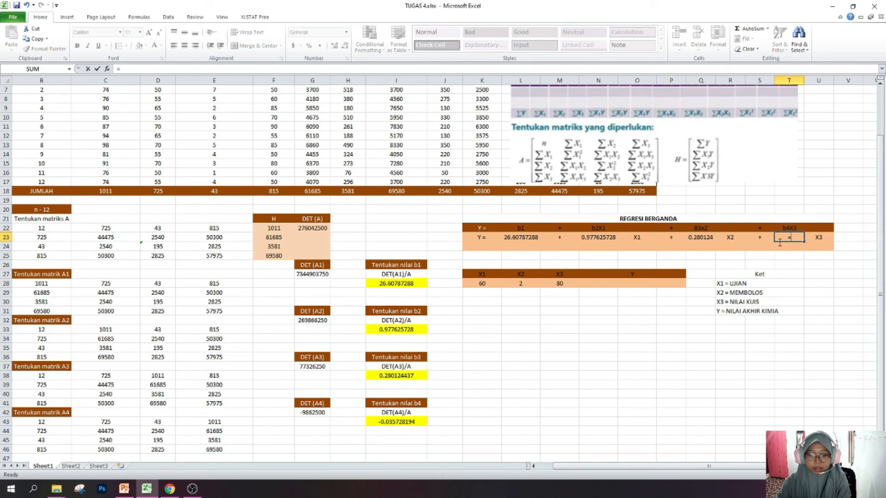
pyautogui.click(395, 422)
pyautogui.press('Return')
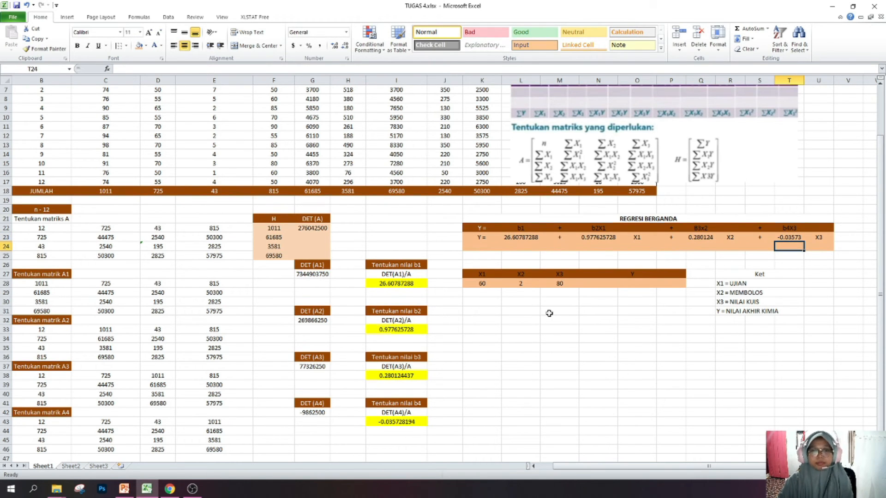
pyautogui.click(576, 312)
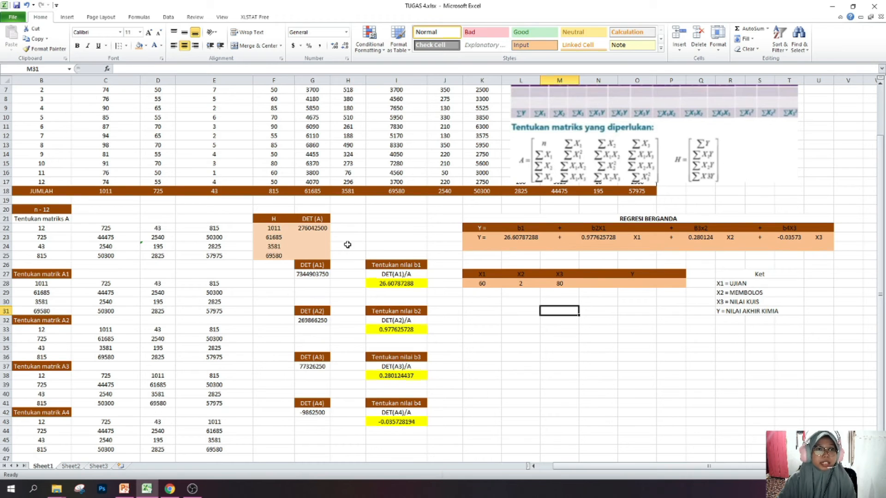
# Start an XLSTAT linear regression and clear the preset dependent and explanatory variable ranges.
pyautogui.click(262, 18)
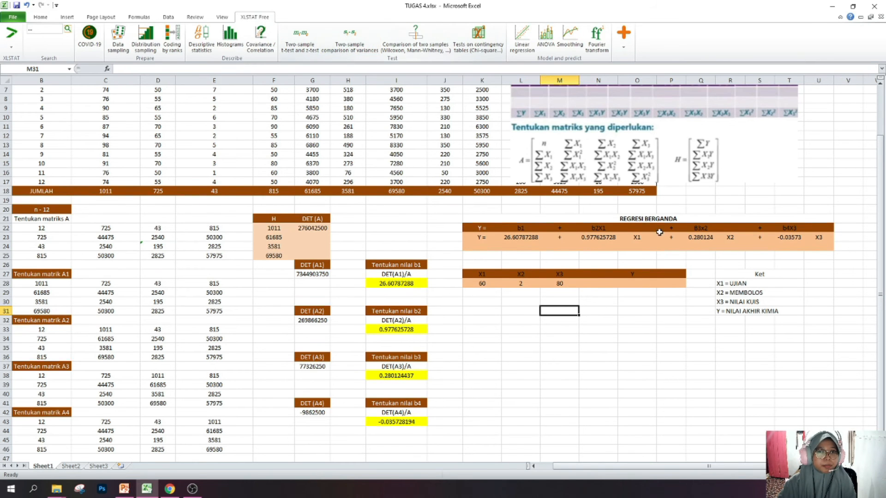
pyautogui.click(529, 52)
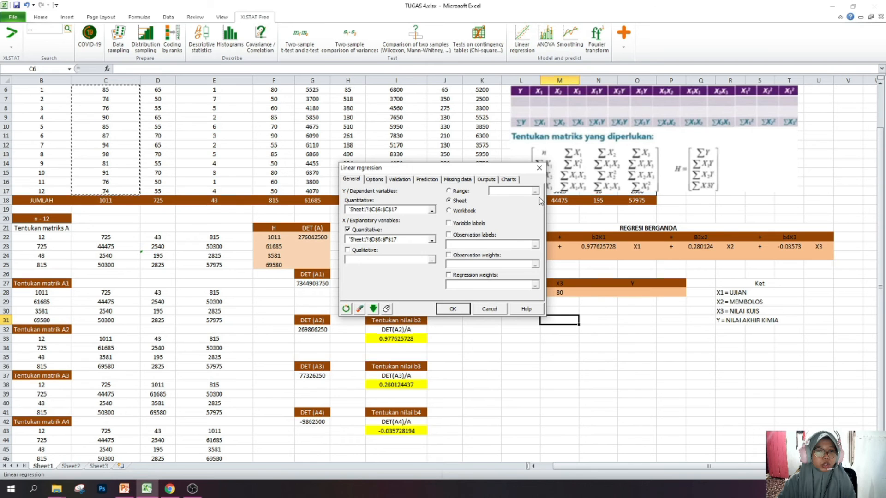
pyautogui.moveTo(416, 212); pyautogui.dragTo(264, 216)
pyautogui.press('BackSpace')
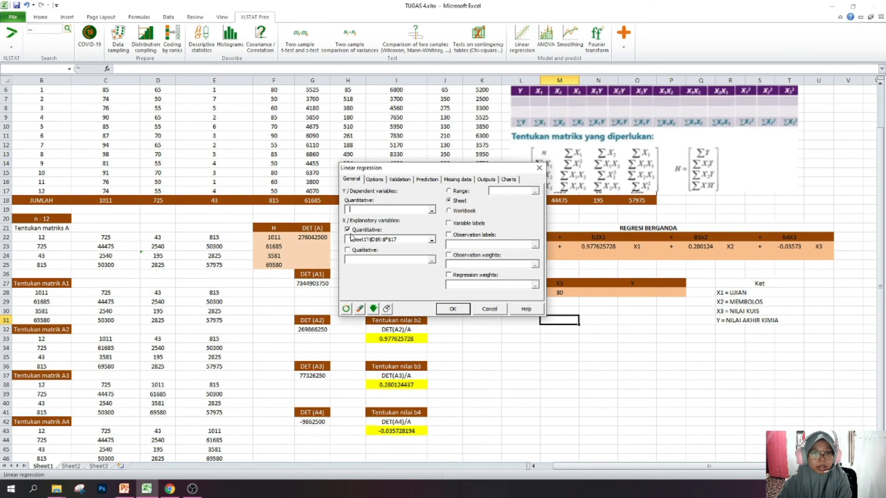
pyautogui.moveTo(406, 245); pyautogui.dragTo(351, 239)
pyautogui.press('BackSpace')
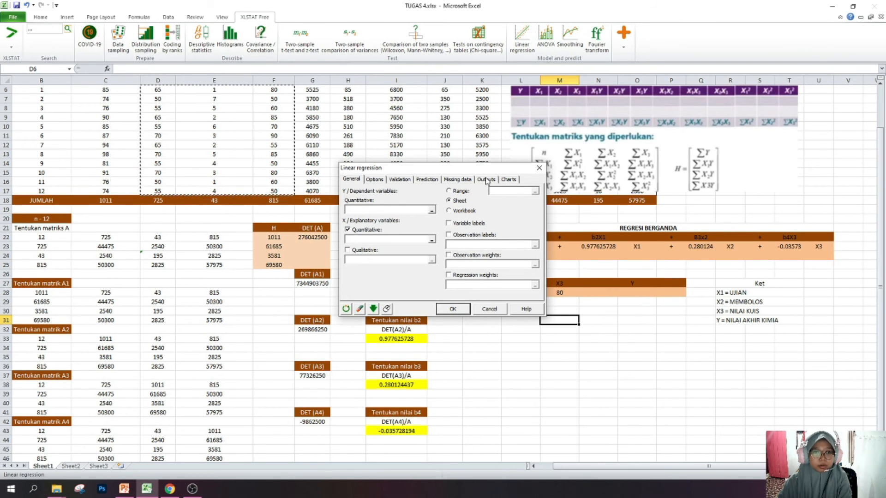
# Set the quantitative dependent variable to the final chemistry grades in Sheet1 C6:C17.
pyautogui.moveTo(470, 169); pyautogui.dragTo(436, 112)
pyautogui.scroll(2, 364, 168)
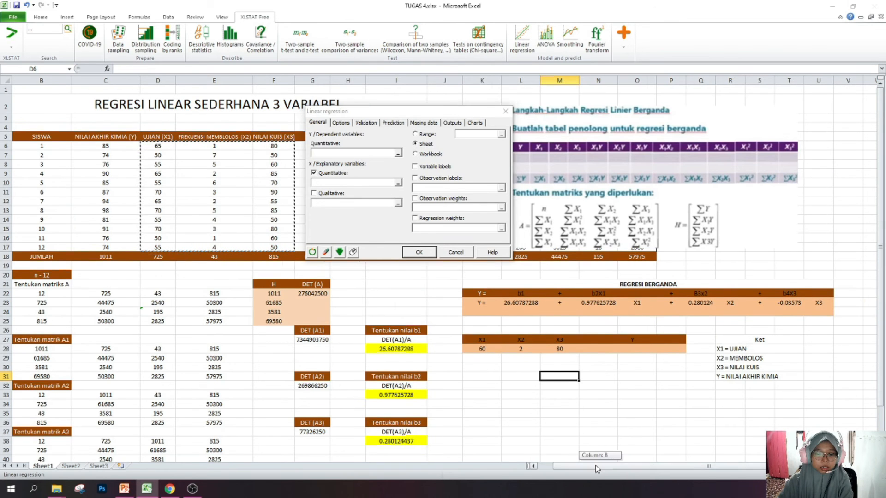
pyautogui.hscroll(-1, 593, 456)
pyautogui.click(186, 172)
pyautogui.click(332, 155)
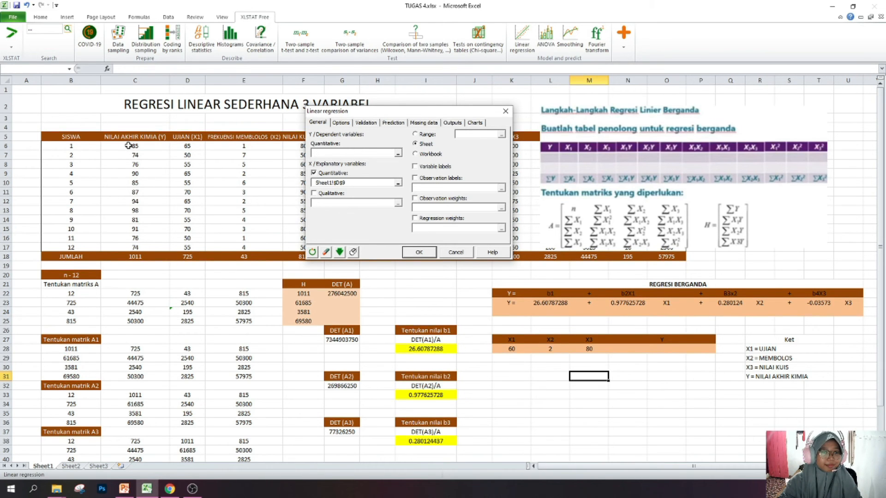
pyautogui.moveTo(371, 111); pyautogui.dragTo(423, 100)
pyautogui.moveTo(123, 147); pyautogui.dragTo(134, 248)
# Replace the quantitative explanatory variables range with the X1 to X3 data in Sheet1 D6:F17.
pyautogui.click(401, 181)
pyautogui.moveTo(402, 181); pyautogui.dragTo(367, 182)
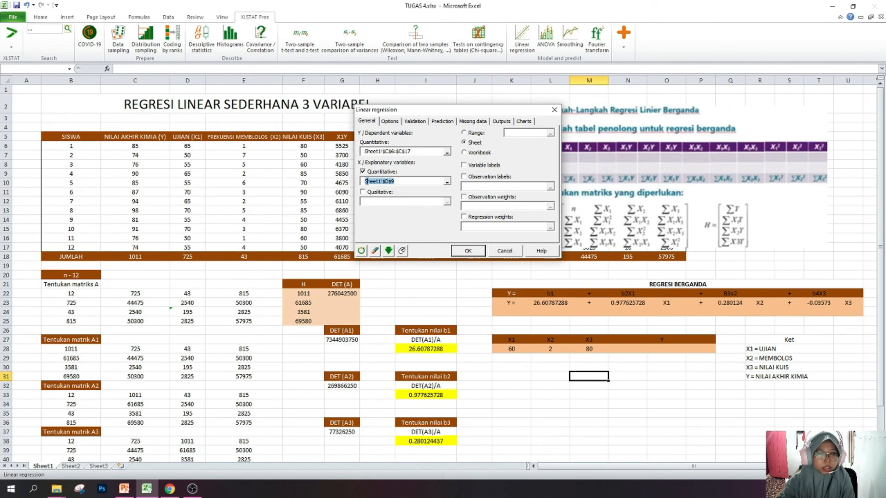
pyautogui.press('BackSpace')
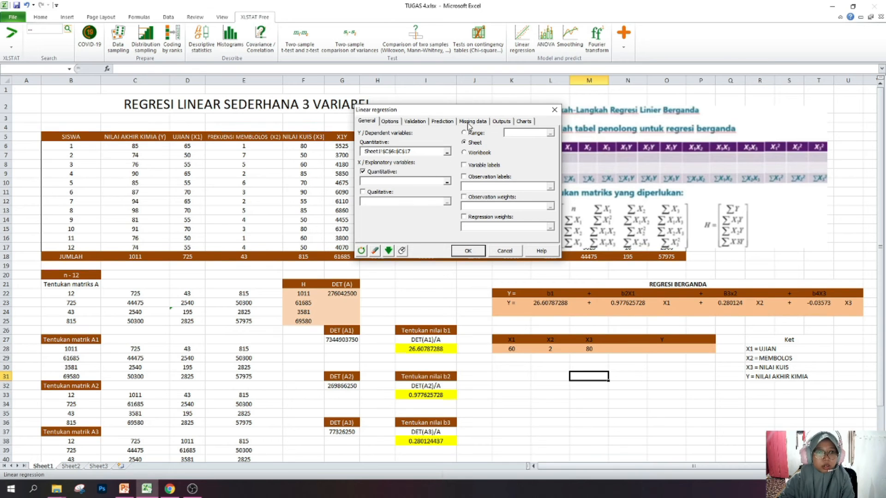
pyautogui.click(470, 103)
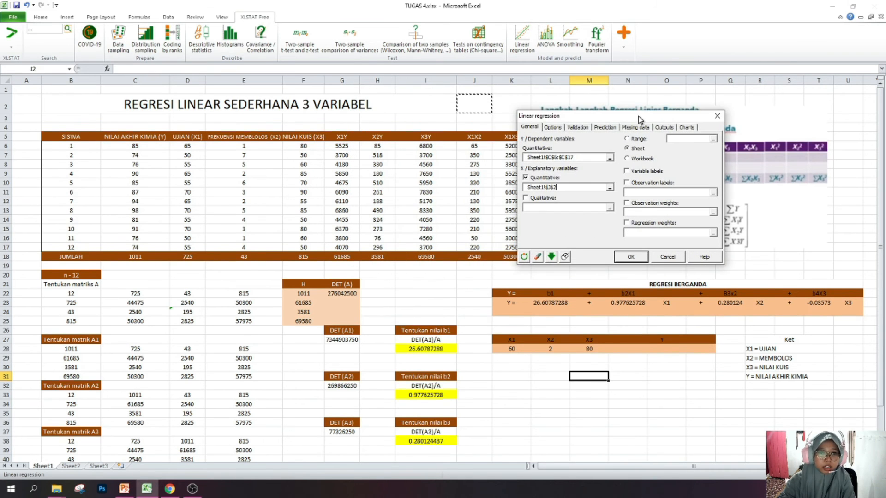
pyautogui.moveTo(177, 147); pyautogui.dragTo(305, 247)
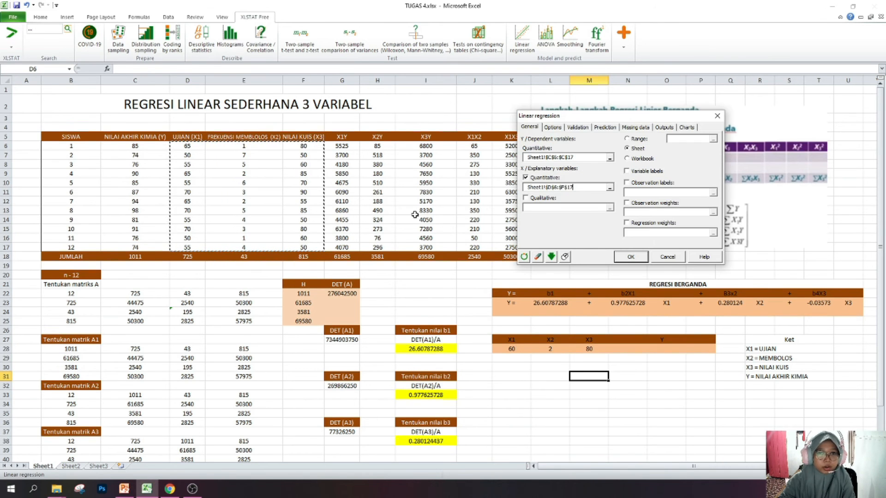
# Run the linear regression with the listed selections and view the fit statistics on the results sheet.
pyautogui.click(630, 257)
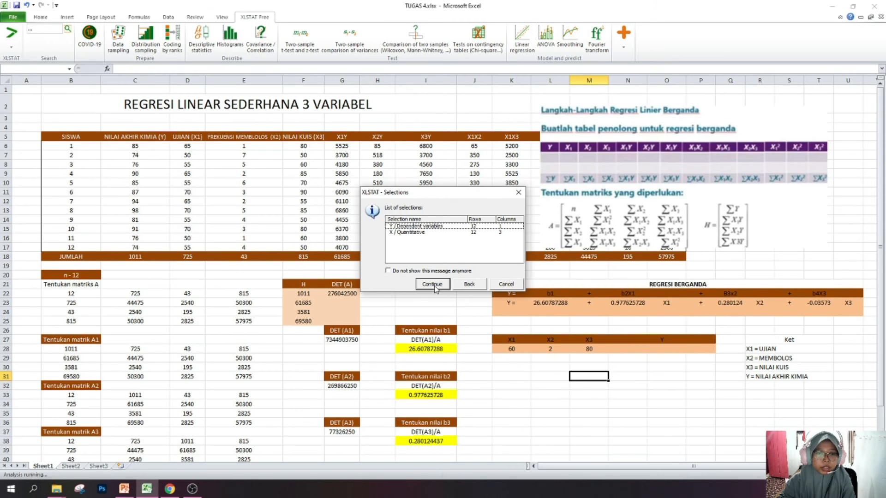
pyautogui.click(432, 284)
pyautogui.scroll(-6, 162, 314)
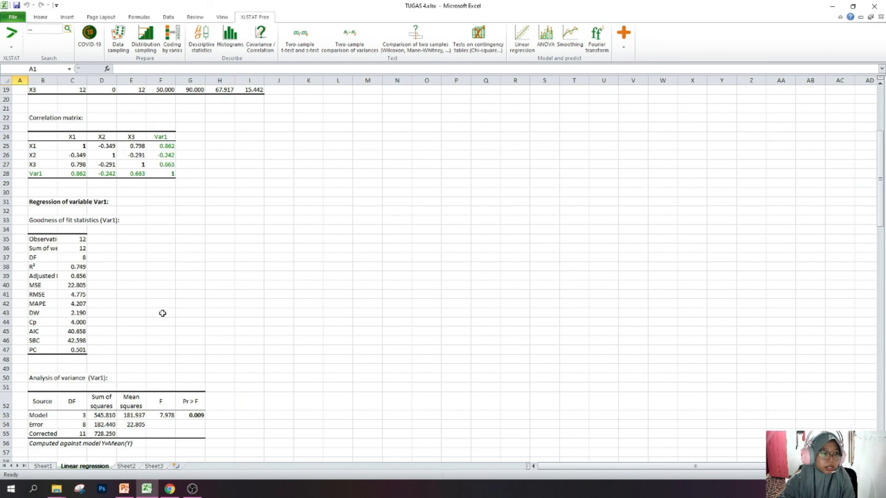
# Copy the Var1 model equation from B70 of the Linear regression sheet into Sheet1 cell K24, below the manual regression equation.
pyautogui.scroll(-8, 163, 314)
pyautogui.scroll(-1, 170, 344)
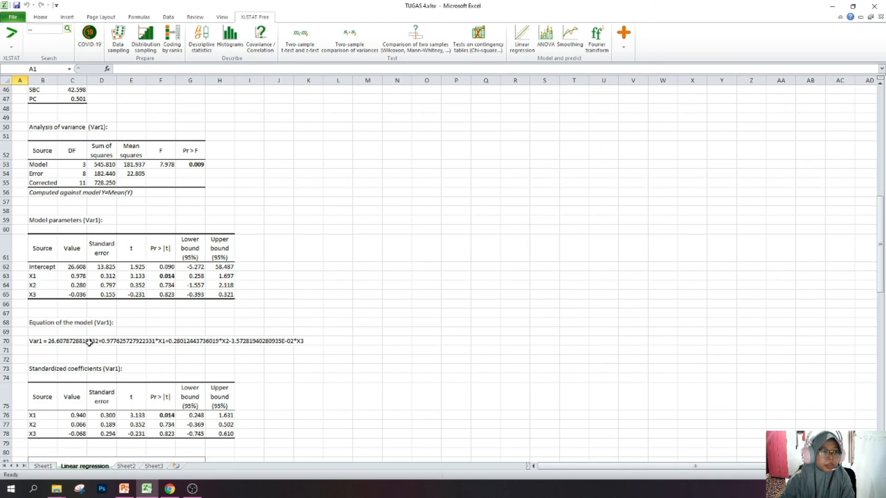
pyautogui.moveTo(40, 341)
pyautogui.mouseDown()
pyautogui.moveTo(150, 356)
pyautogui.moveTo(51, 343)
pyautogui.mouseUp()
pyautogui.hotkey('ctrl', 'c')
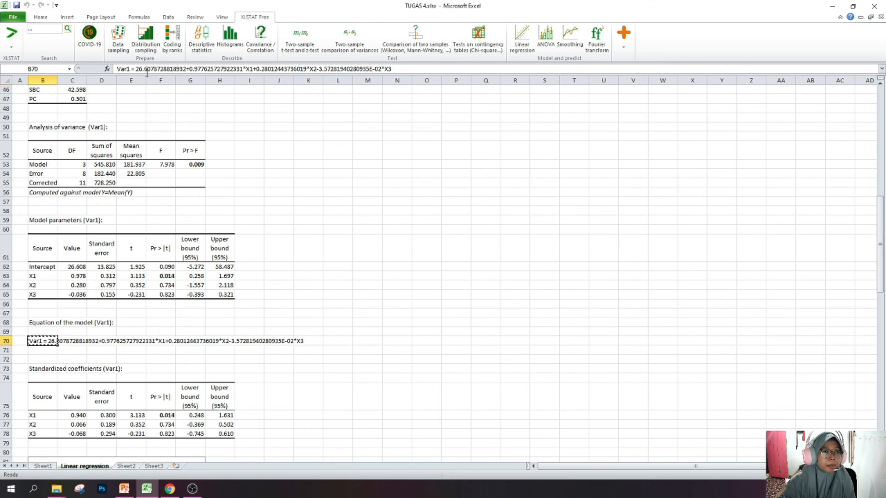
pyautogui.click(43, 466)
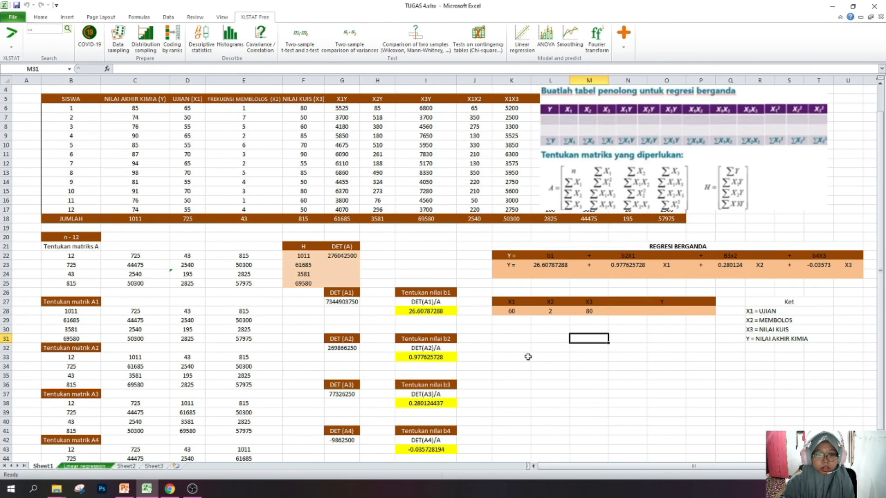
pyautogui.scroll(-1, 509, 401)
pyautogui.click(520, 274)
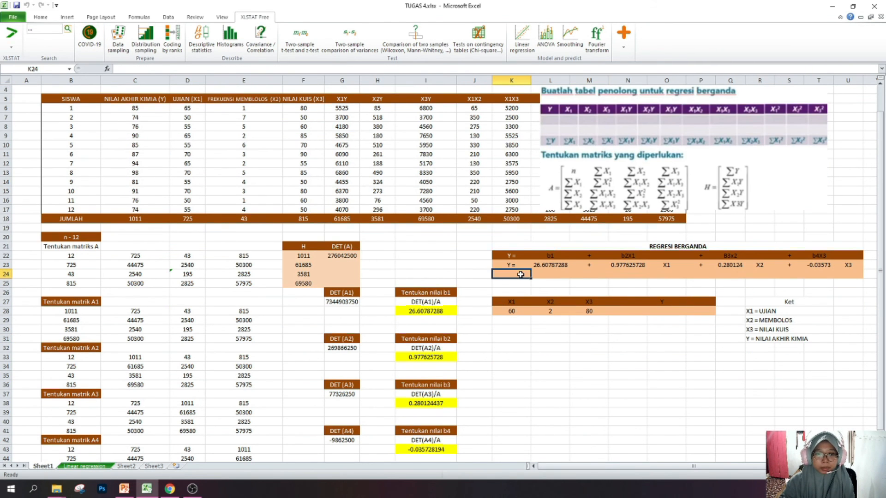
pyautogui.hotkey('ctrl', 'v')
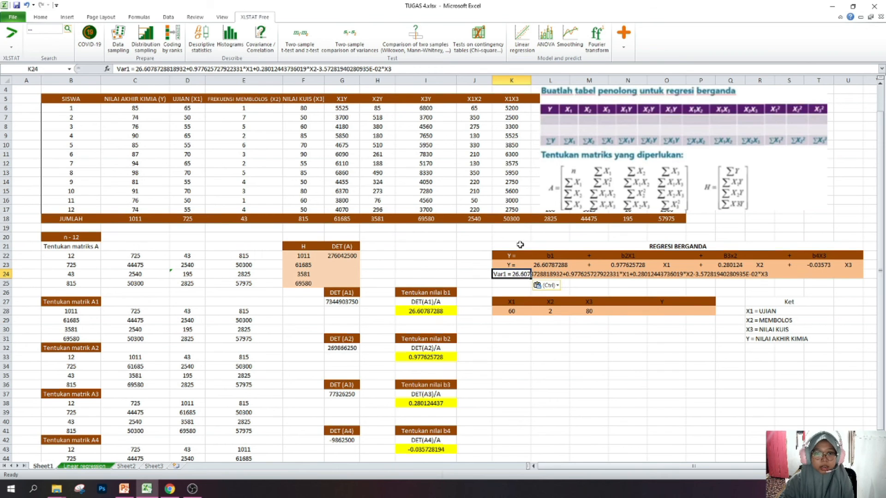
pyautogui.click(41, 18)
pyautogui.click(630, 328)
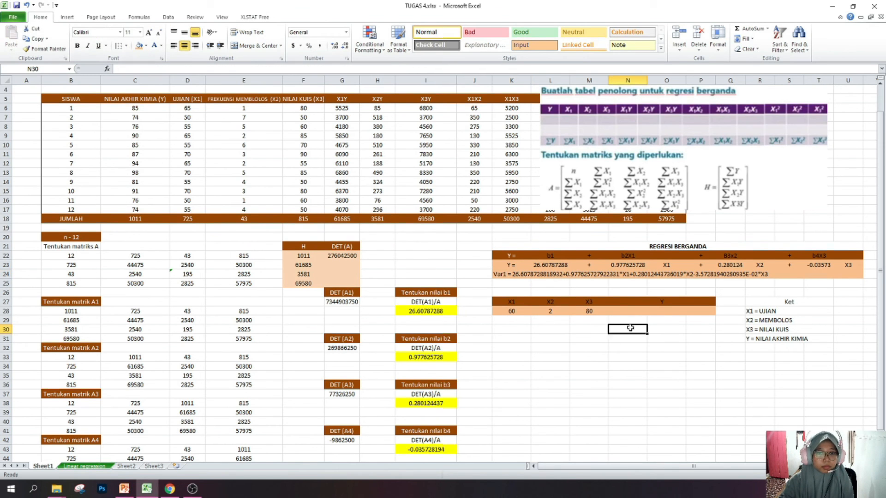
pyautogui.scroll(-1, 563, 325)
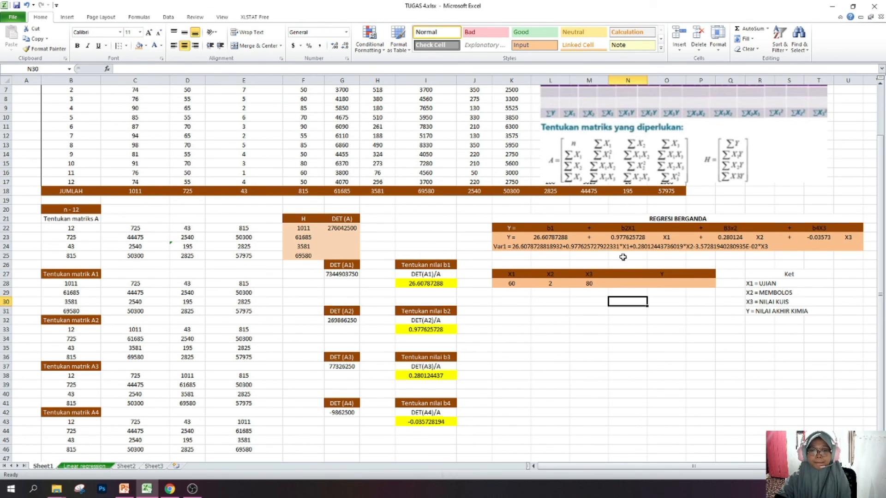
pyautogui.press('Left')
pyautogui.press('Left')
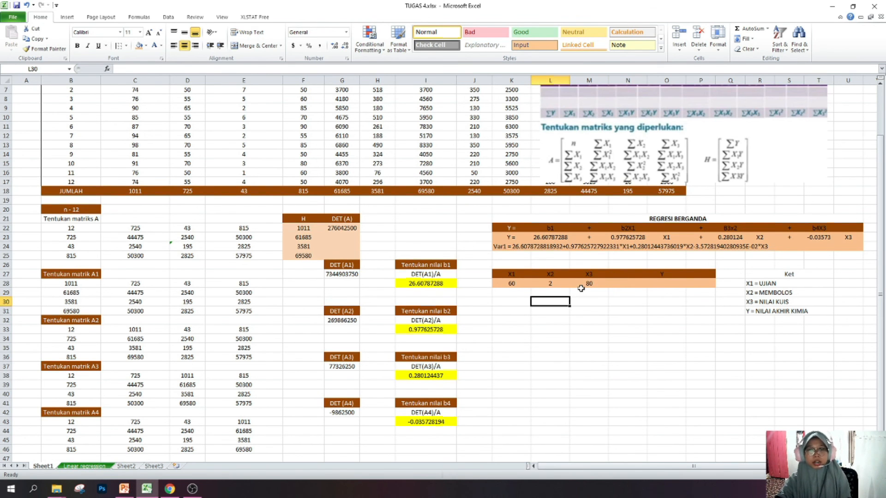
pyautogui.scroll(1, 575, 301)
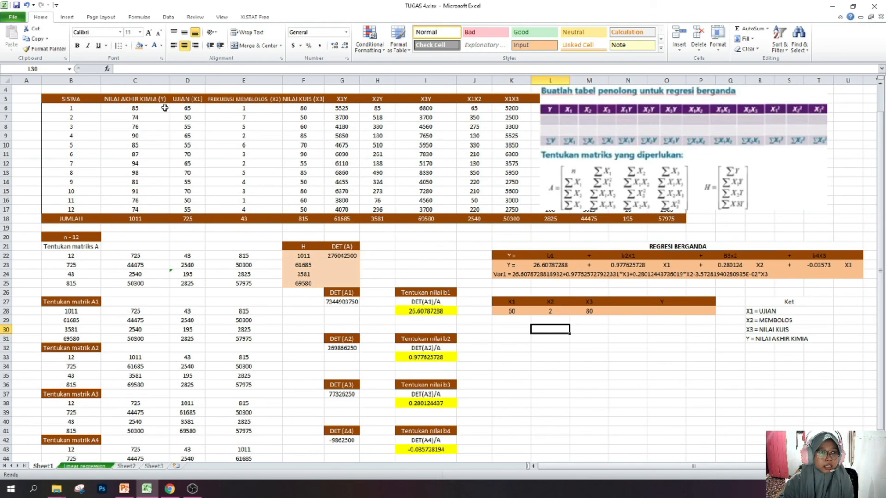
pyautogui.click(136, 110)
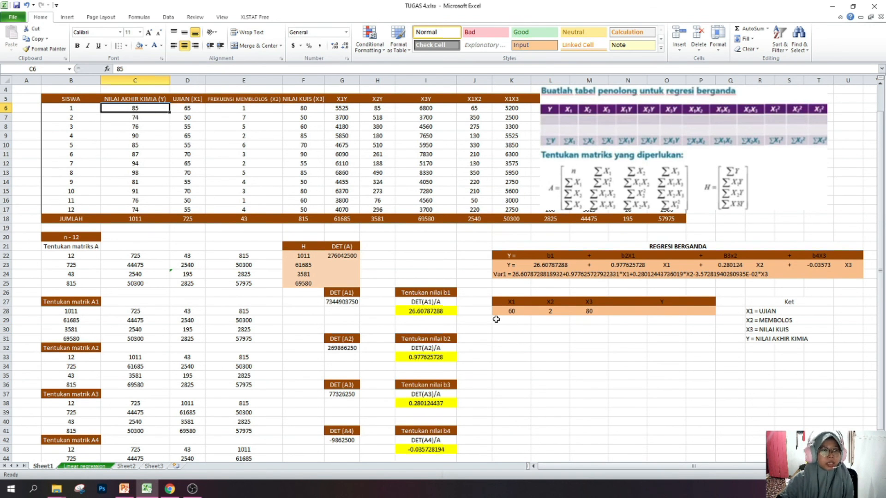
pyautogui.click(513, 312)
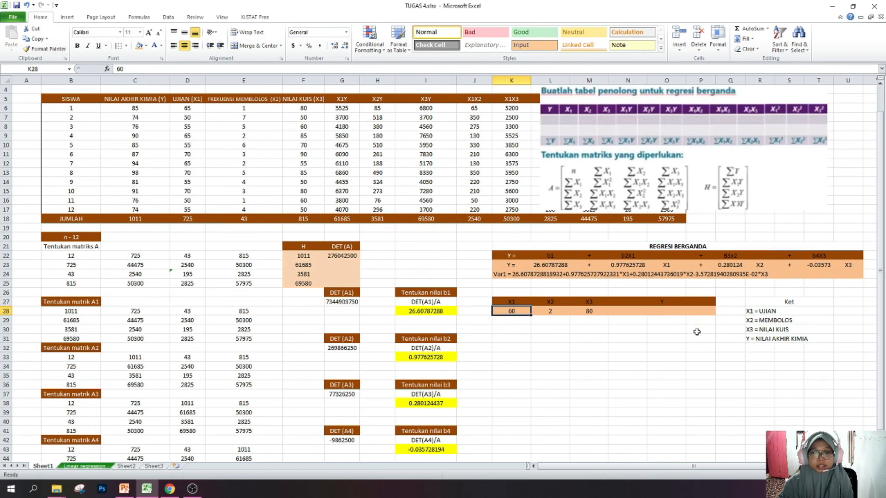
# Begin the predicted Y formula in N28 with b1 plus b2 times the X1 input, =L23+N23*K28.
pyautogui.click(628, 314)
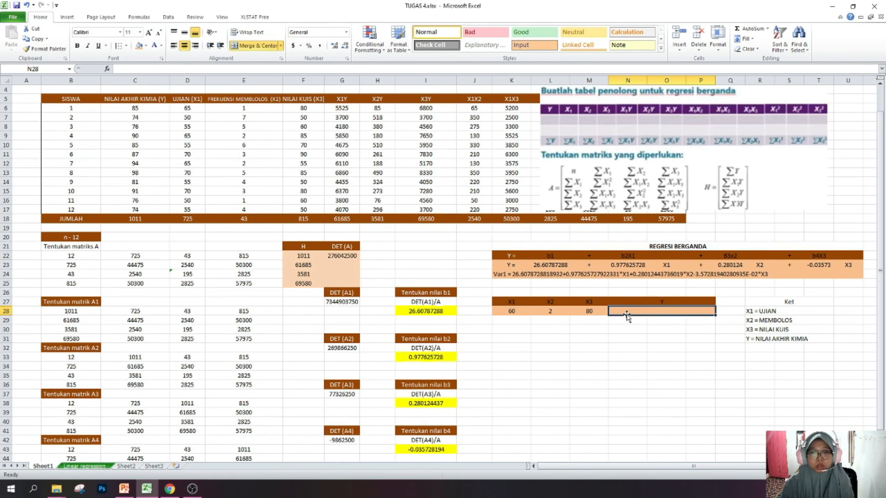
pyautogui.write('=')
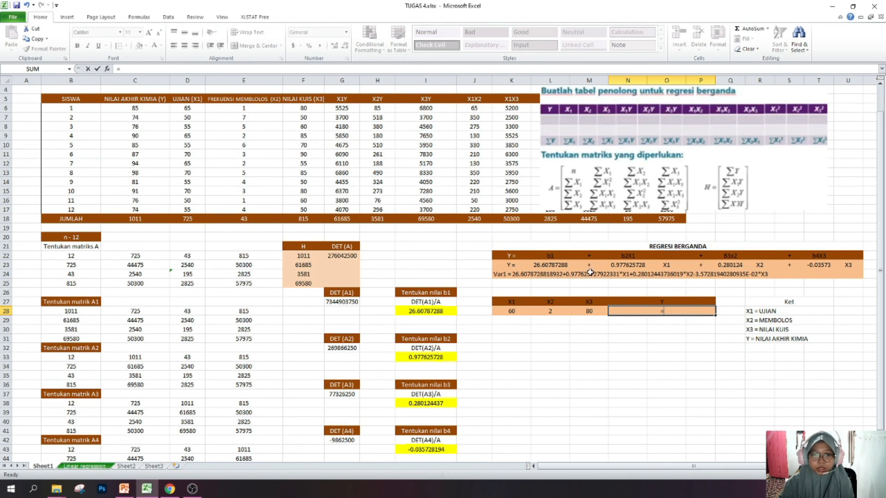
pyautogui.click(558, 266)
pyautogui.write('+')
pyautogui.click(618, 267)
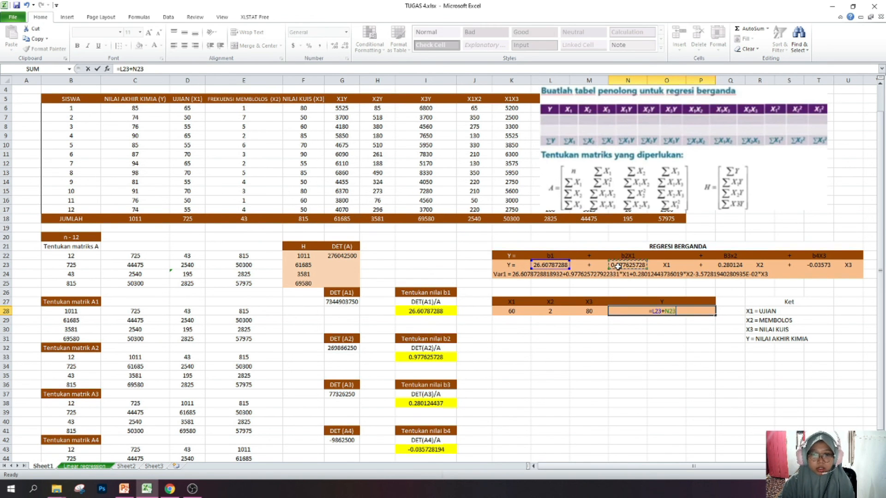
pyautogui.write('*')
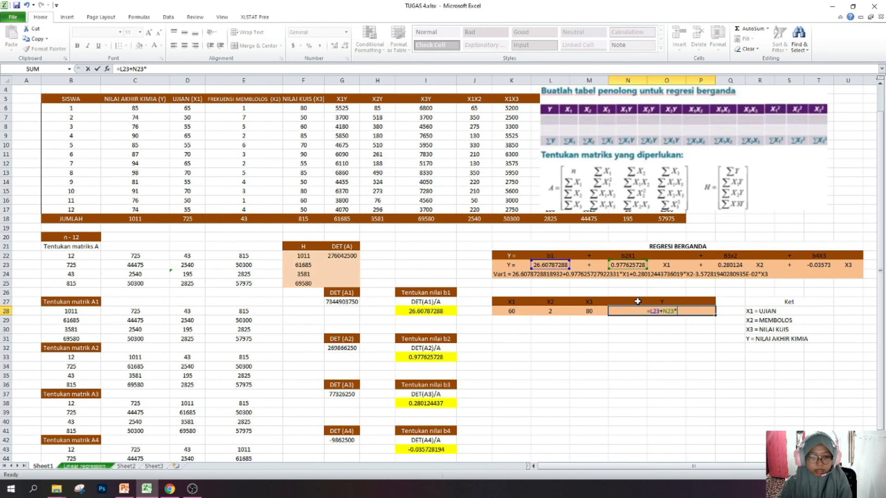
pyautogui.click(523, 313)
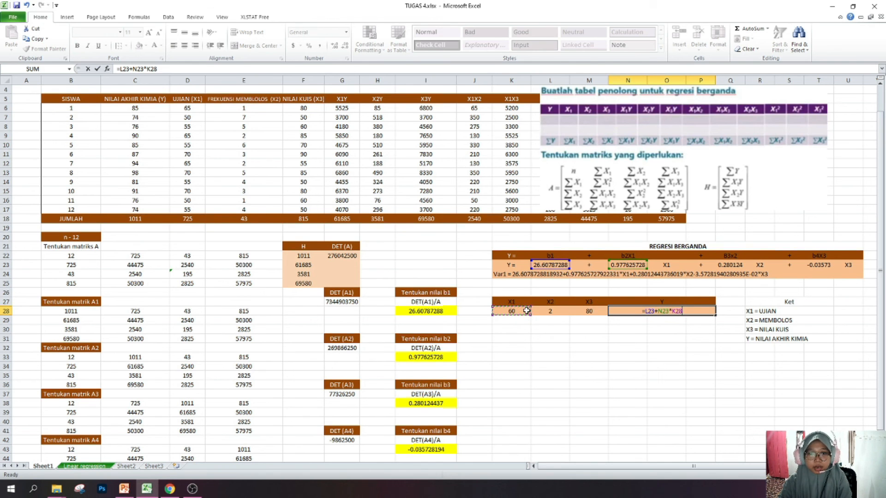
# Complete the predicted Y formula in N28 by adding the X2 and X3 terms, +Q23*L28+T23*M28.
pyautogui.write('+')
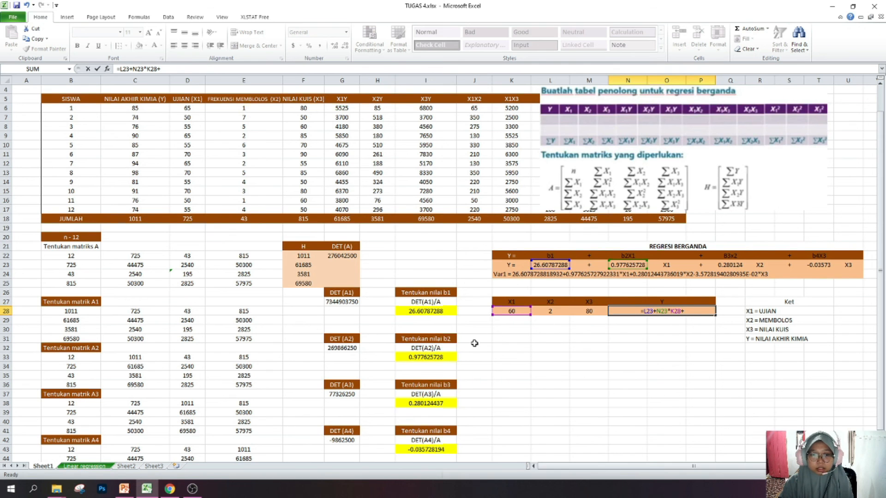
pyautogui.click(726, 266)
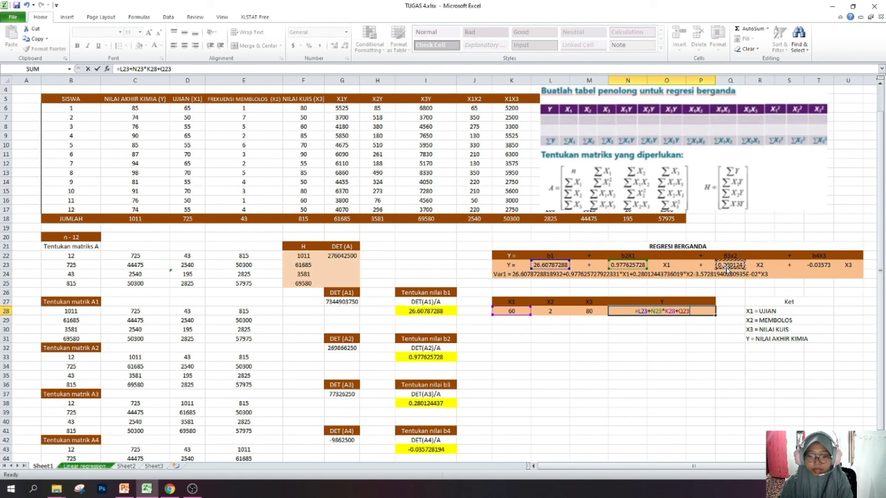
pyautogui.write('*')
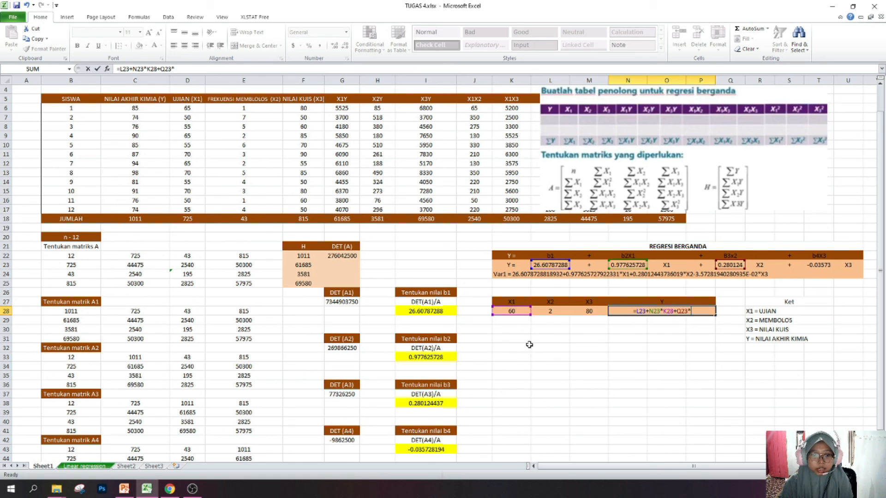
pyautogui.click(560, 312)
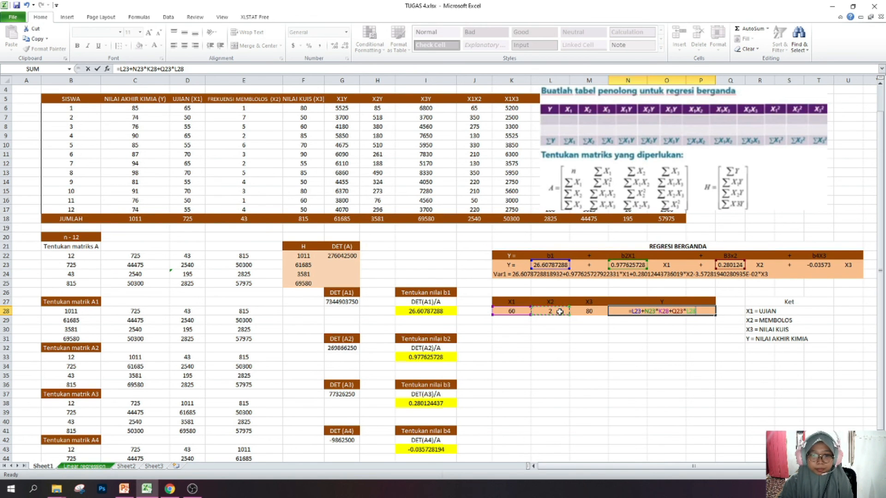
pyautogui.write('+')
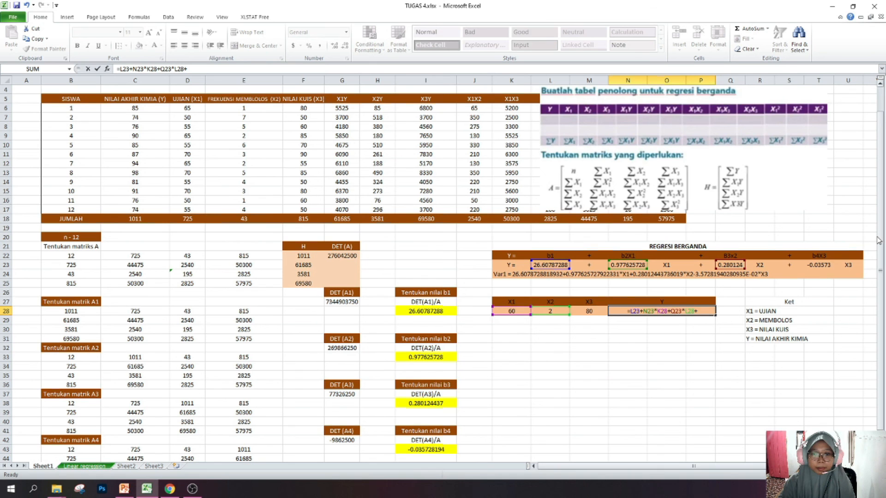
pyautogui.click(826, 265)
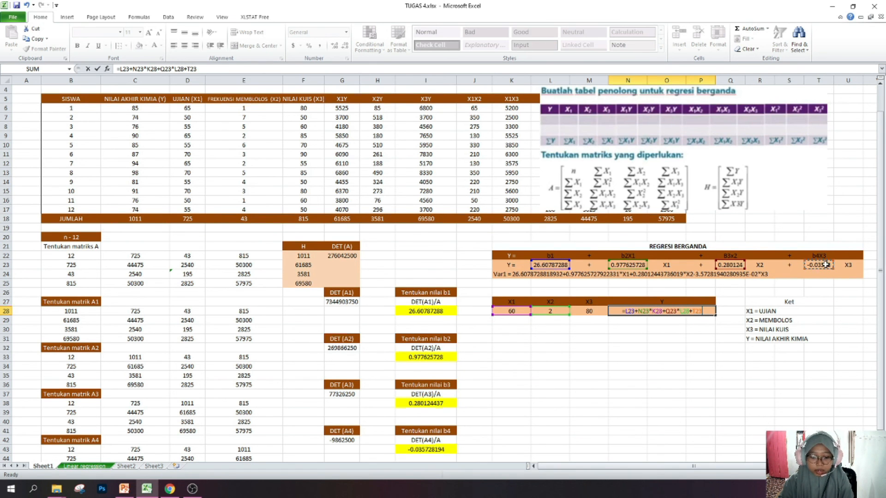
pyautogui.write('*')
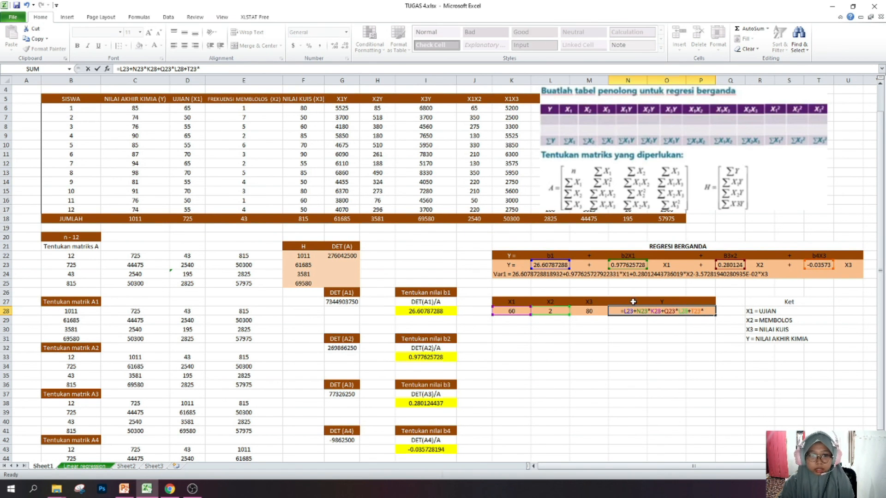
pyautogui.click(596, 314)
pyautogui.press('Return')
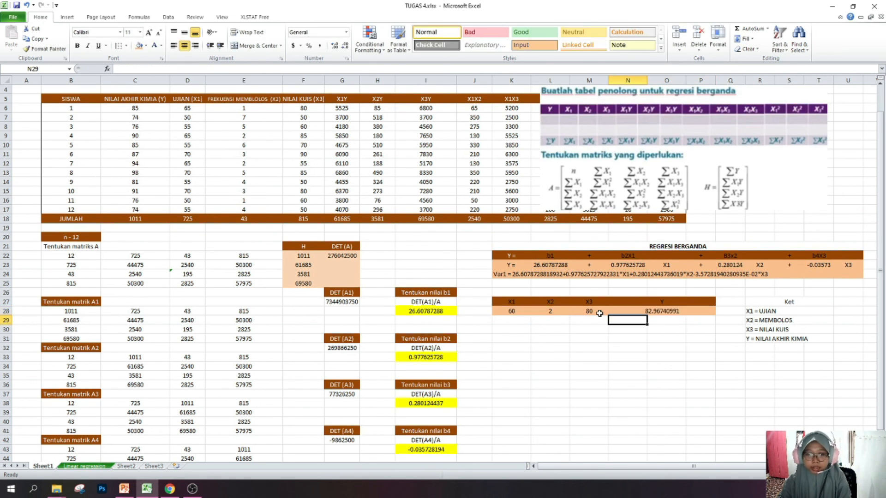
# Set the X1 exam score in K28 of the prediction table to 80 to recalculate Y.
pyautogui.click(631, 340)
pyautogui.click(522, 312)
pyautogui.press('BackSpace')
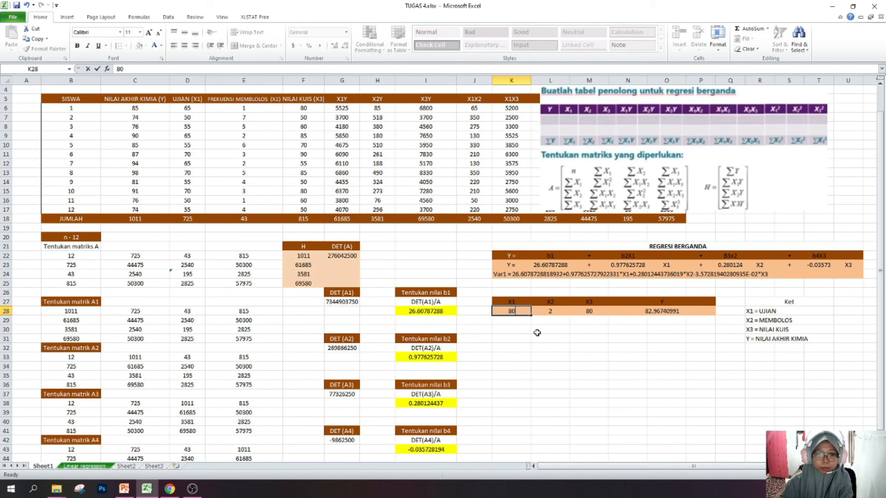
pyautogui.write('80')
pyautogui.click(537, 332)
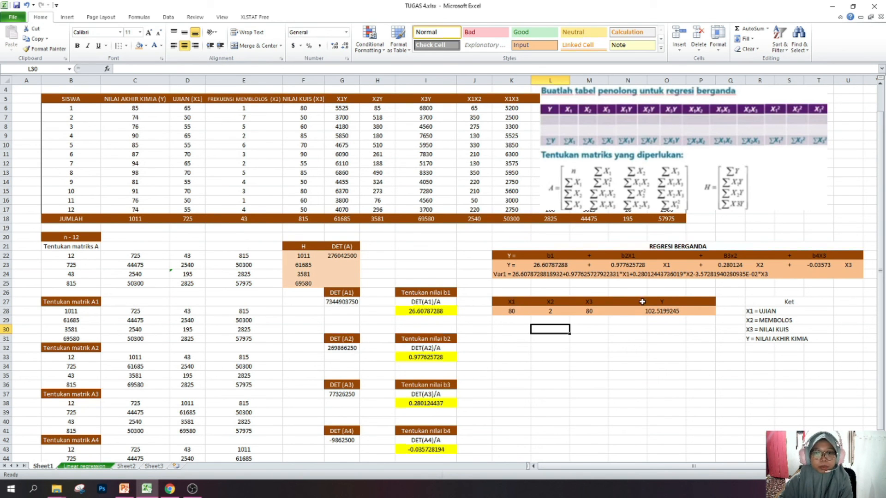
pyautogui.click(666, 349)
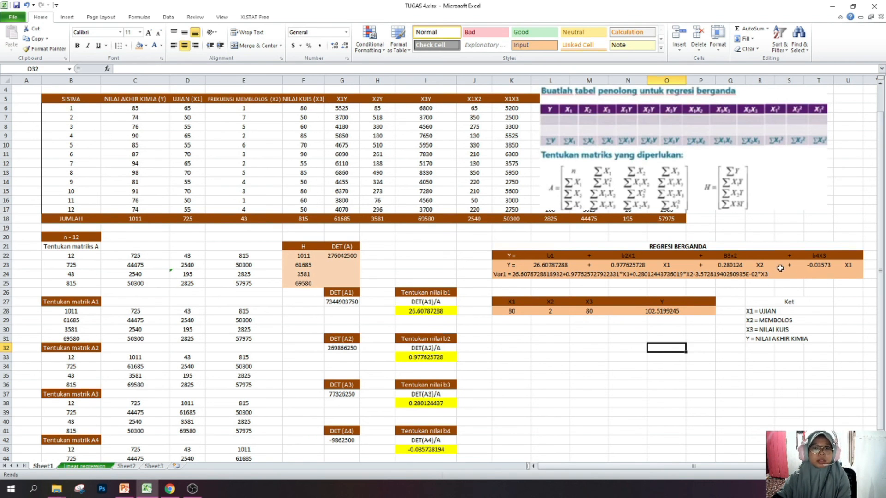
# Review the residual charts on the Linear regression sheet, then return to the calculations on Sheet1.
pyautogui.scroll(2, 223, 216)
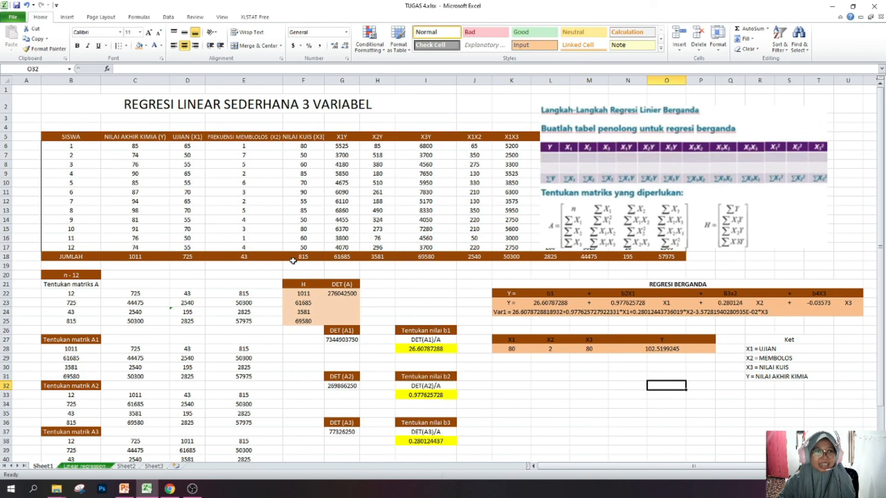
pyautogui.click(249, 18)
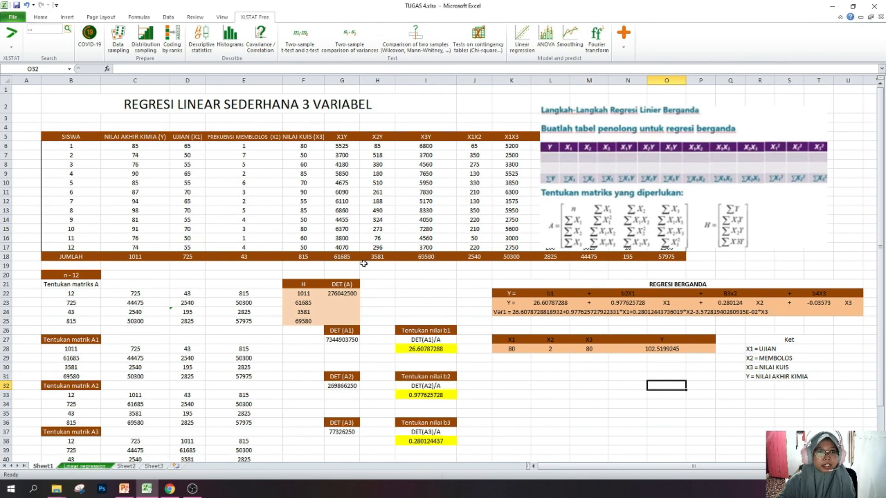
pyautogui.scroll(-1, 406, 152)
pyautogui.scroll(1, 240, 296)
pyautogui.click(127, 467)
pyautogui.click(85, 466)
pyautogui.scroll(-20, 204, 212)
pyautogui.scroll(-14, 205, 203)
pyautogui.scroll(10, 204, 227)
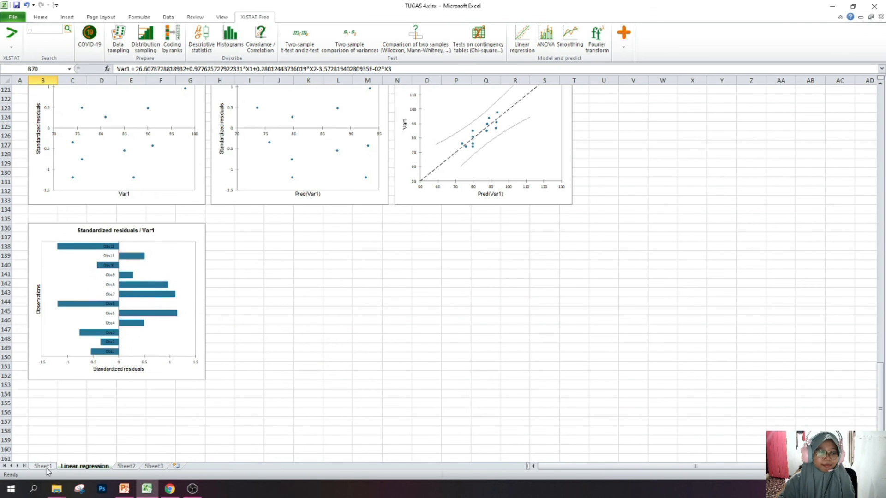
pyautogui.click(43, 466)
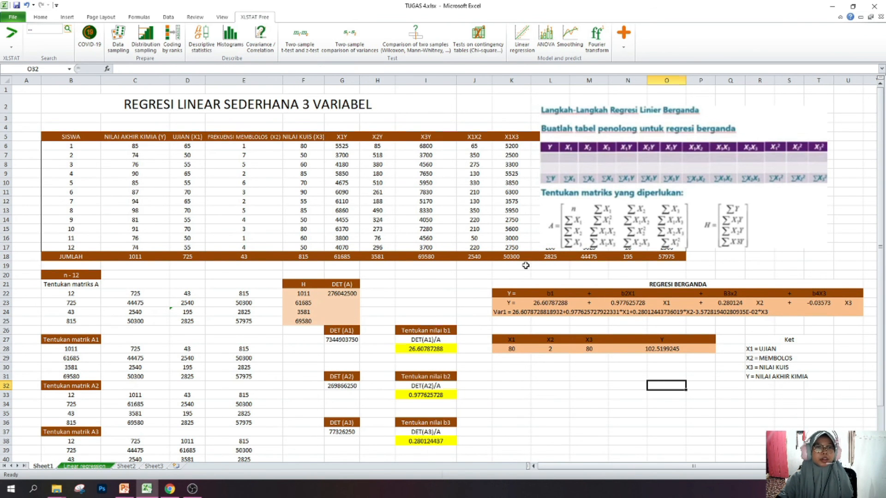